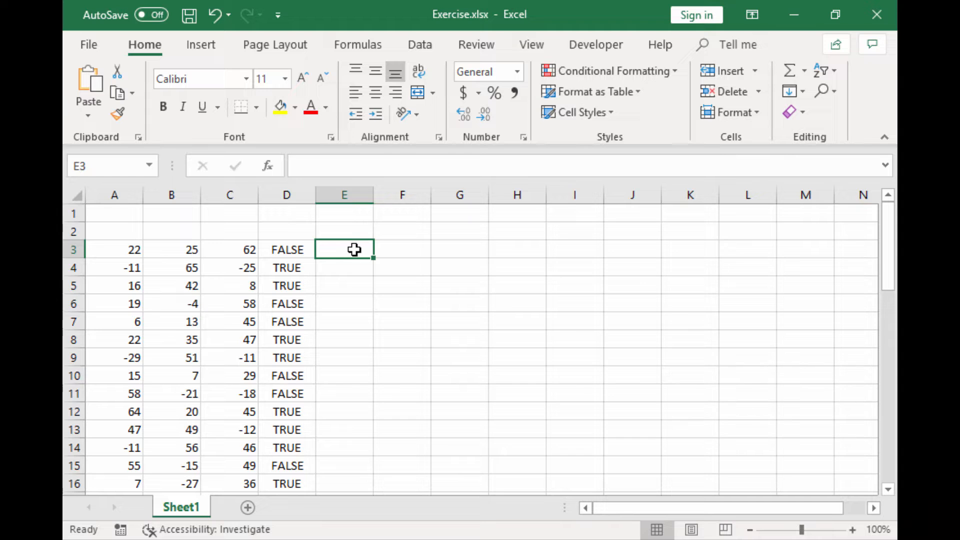
Step: Enter the formula =AND(A3>10,B3>10,C3>10,D3=TRUE) in cell E3
{"action": "left_click", "coordinate": [354, 170]}
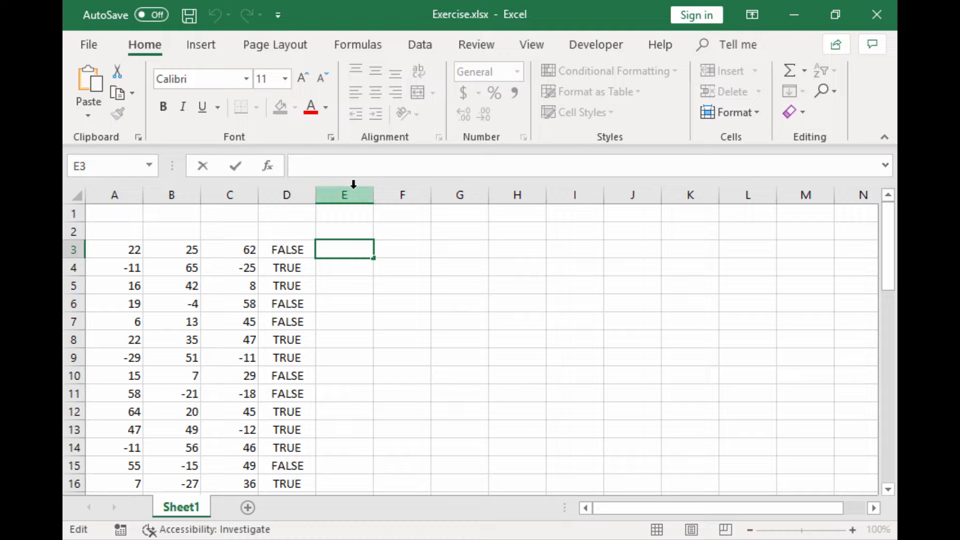
{"action": "type", "text": "="}
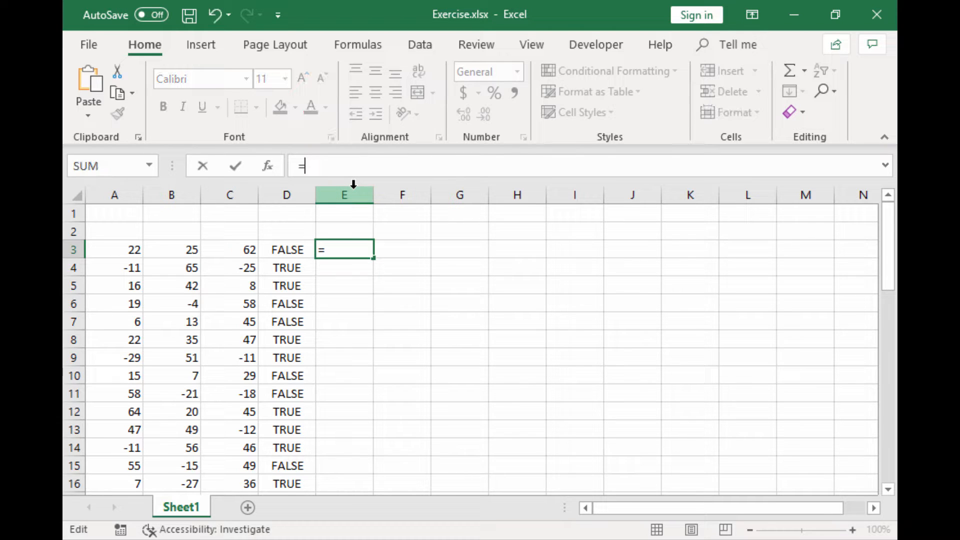
{"action": "type", "text": "AND"}
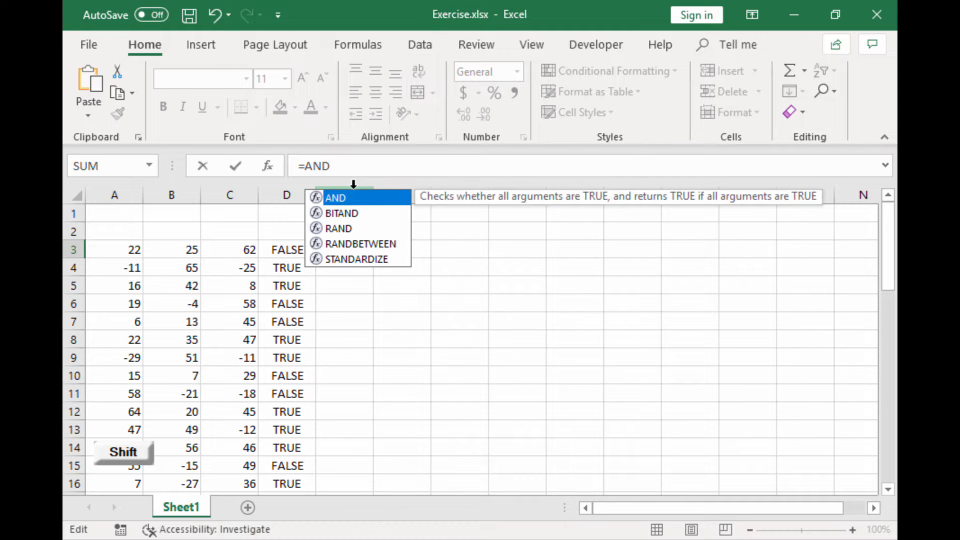
{"action": "type", "text": "("}
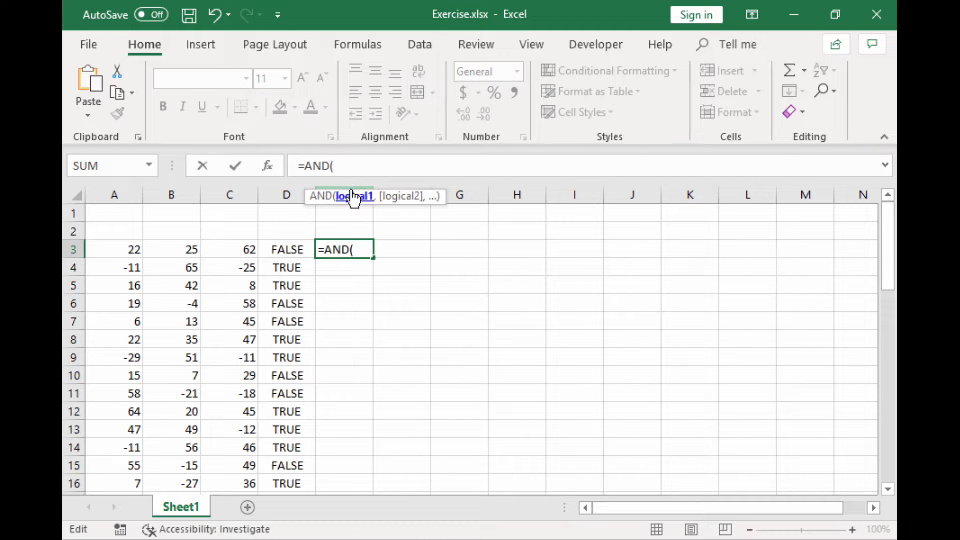
{"action": "left_click", "coordinate": [126, 246]}
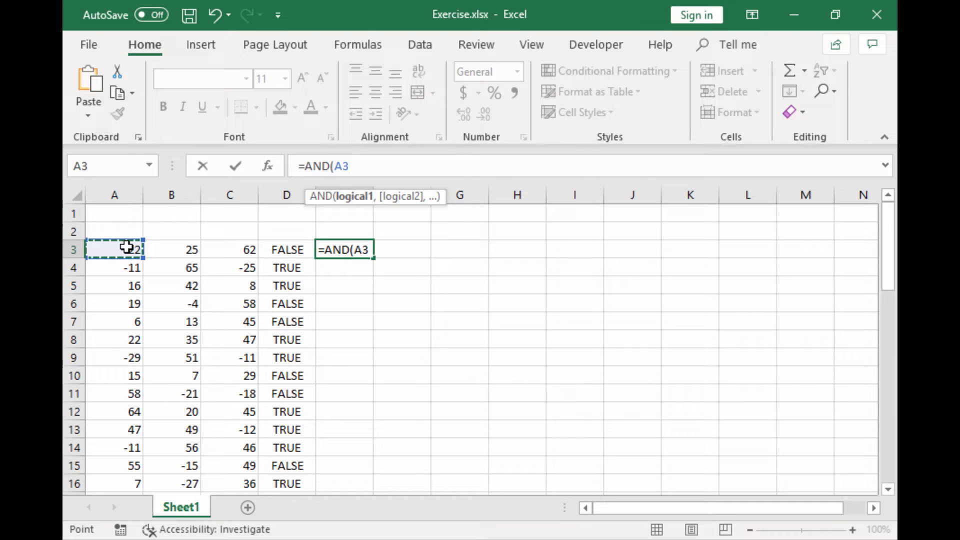
{"action": "type", "text": ">10,"}
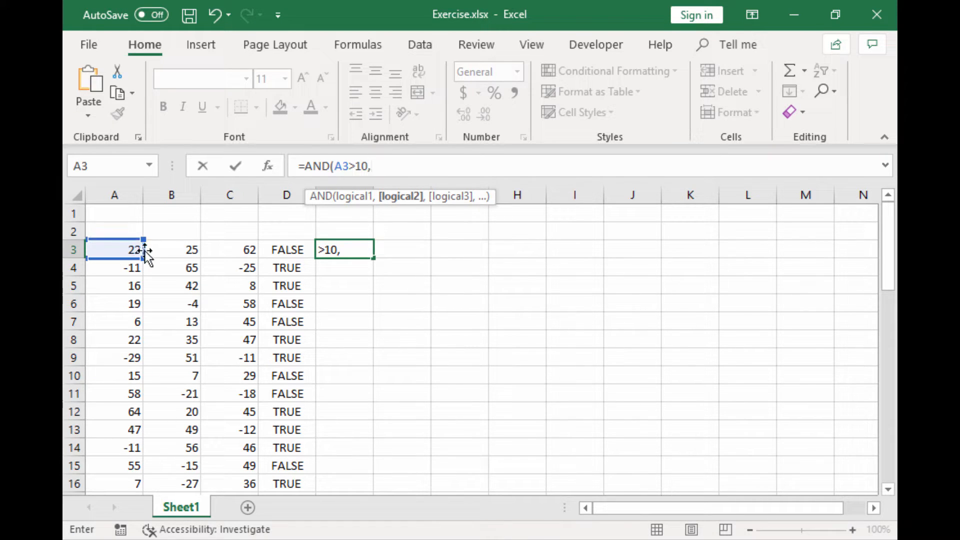
{"action": "left_click", "coordinate": [172, 249]}
{"action": "type", "text": ">10"}
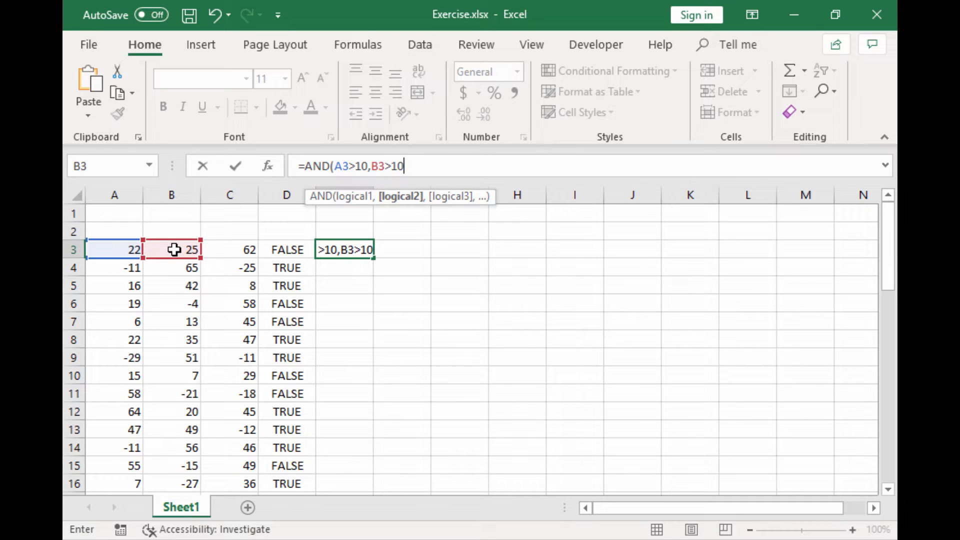
{"action": "type", "text": ","}
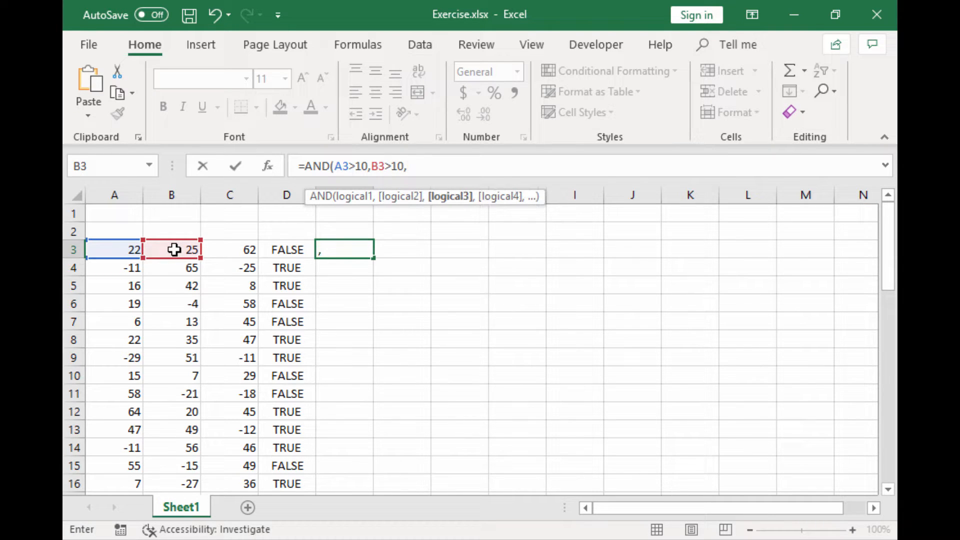
{"action": "left_click", "coordinate": [222, 250]}
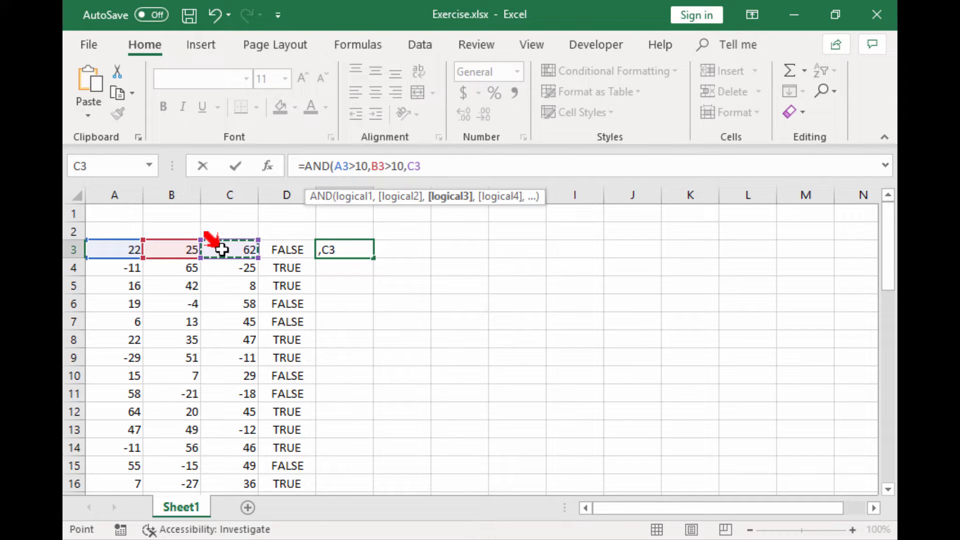
{"action": "type", "text": ">10"}
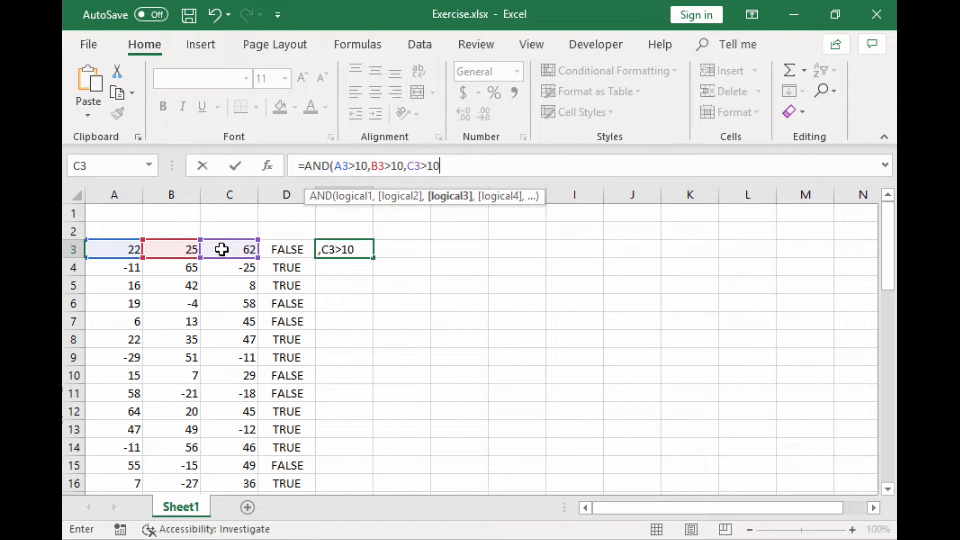
{"action": "type", "text": ","}
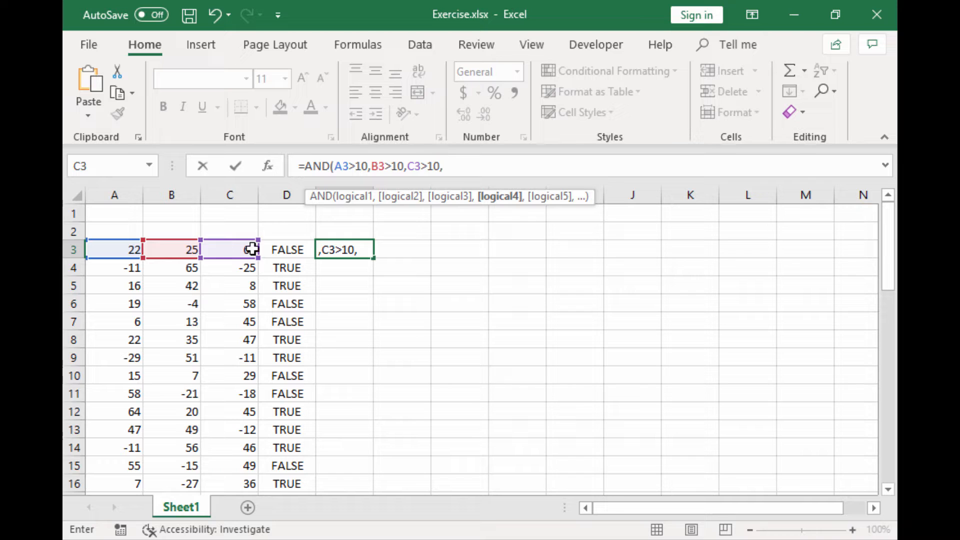
{"action": "left_click", "coordinate": [279, 247]}
{"action": "type", "text": "=TRUE"}
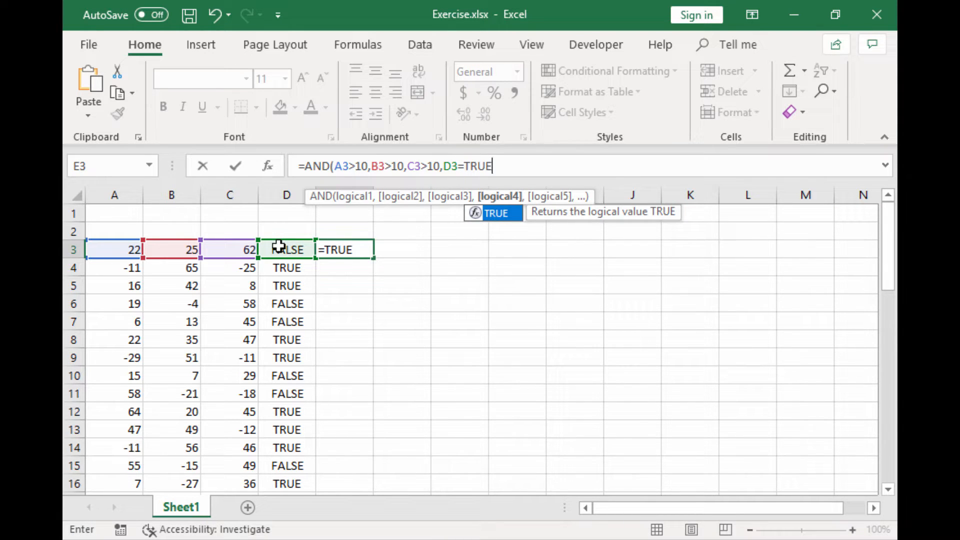
{"action": "type", "text": ")"}
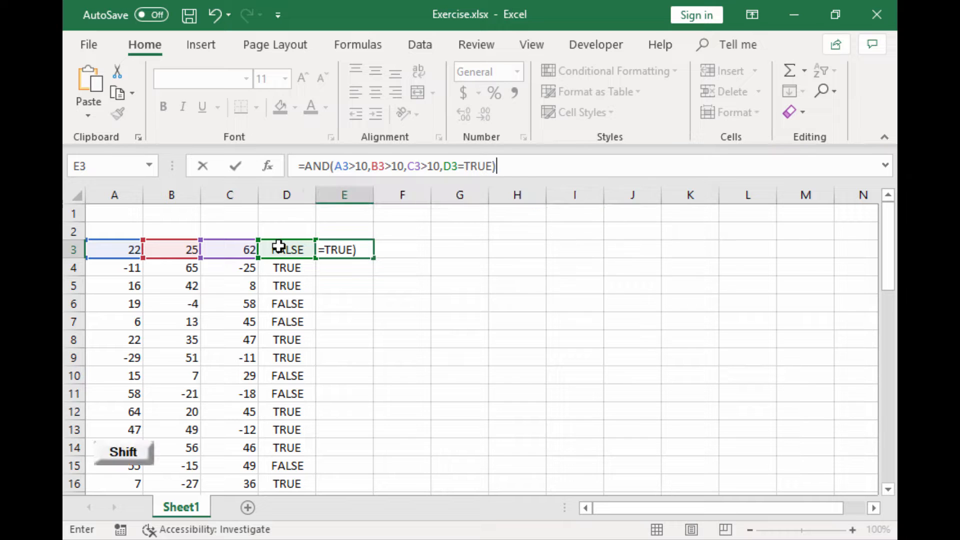
{"action": "key", "text": "Return"}
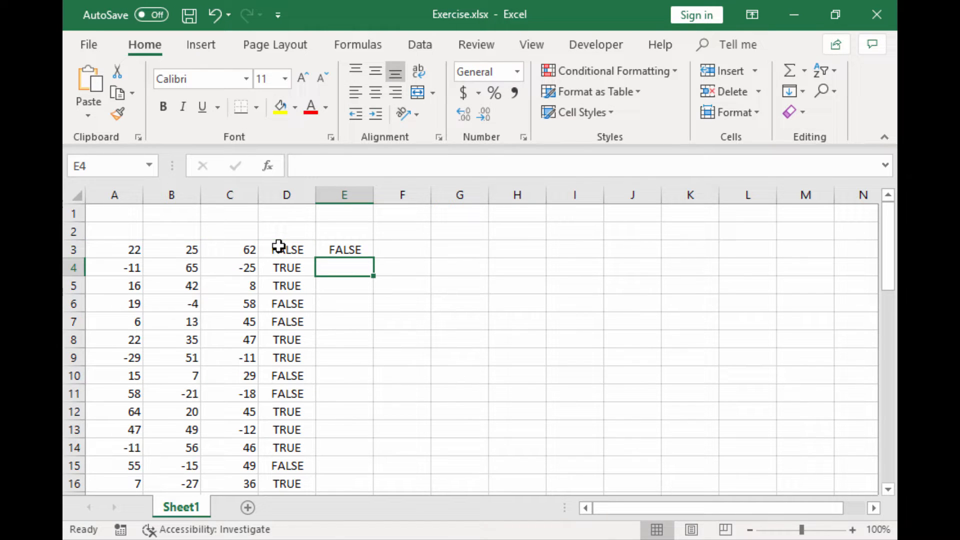
Step: Fill the AND formula from E3 down column E to the last data row, E50
{"action": "left_click", "coordinate": [325, 249]}
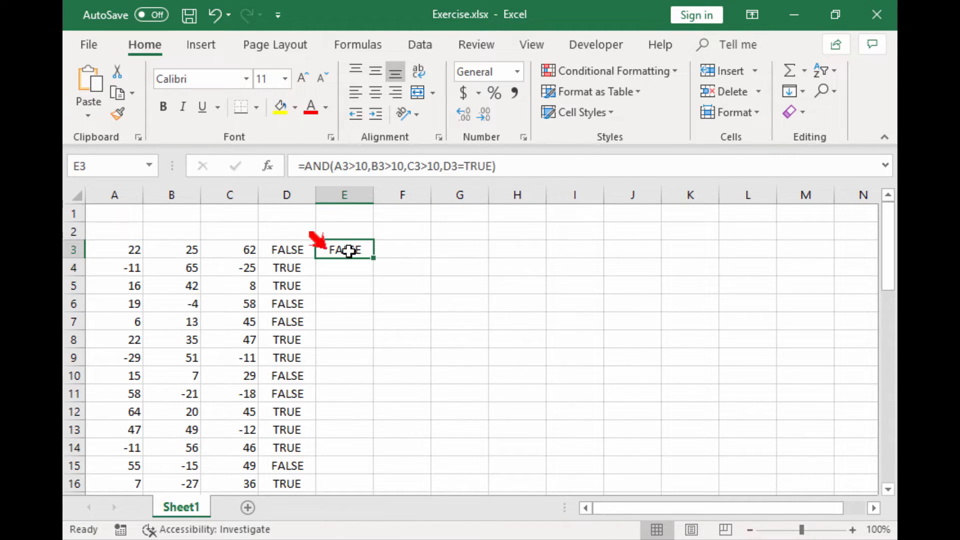
{"action": "double_click", "coordinate": [374, 258]}
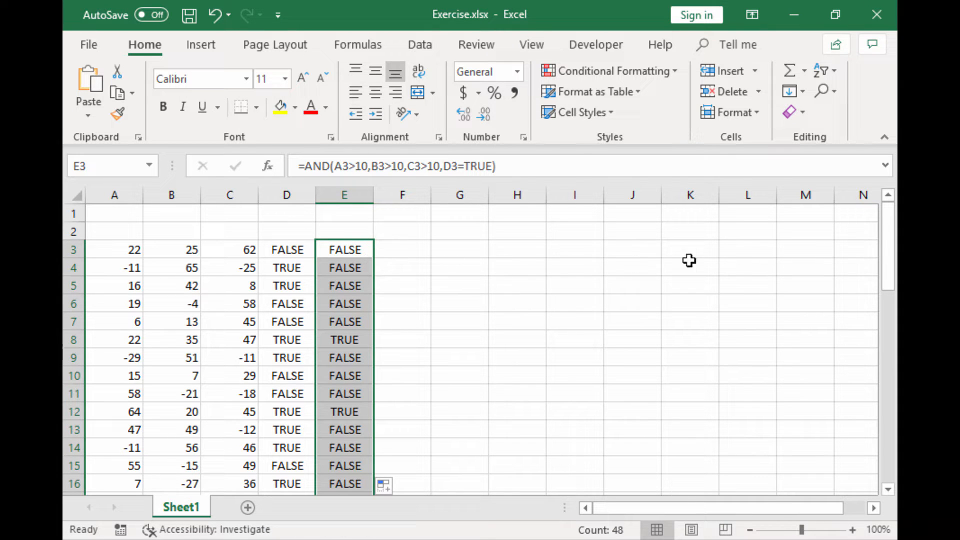
{"action": "left_click_drag", "start_coordinate": [890, 260], "coordinate": [875, 231]}
Step: Enter the formula =OR(E3:E50) in cell E1 to test whether any row meets all the conditions
{"action": "left_click", "coordinate": [345, 214]}
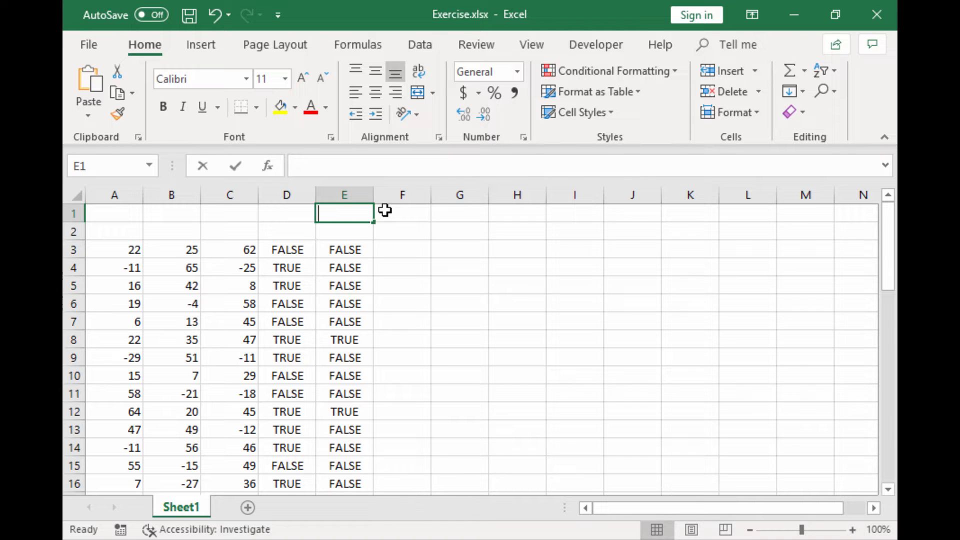
{"action": "type", "text": "="}
{"action": "key", "text": "shift"}
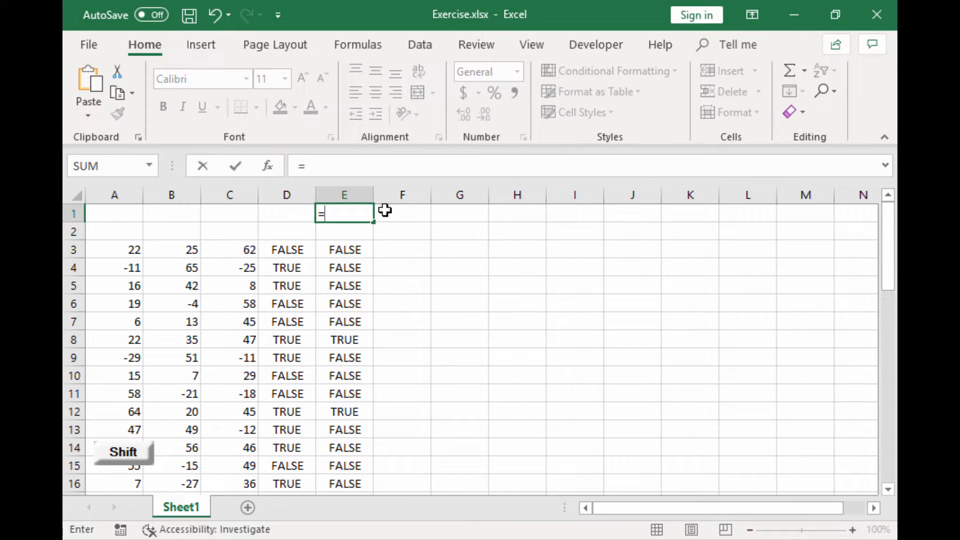
{"action": "type", "text": "OR"}
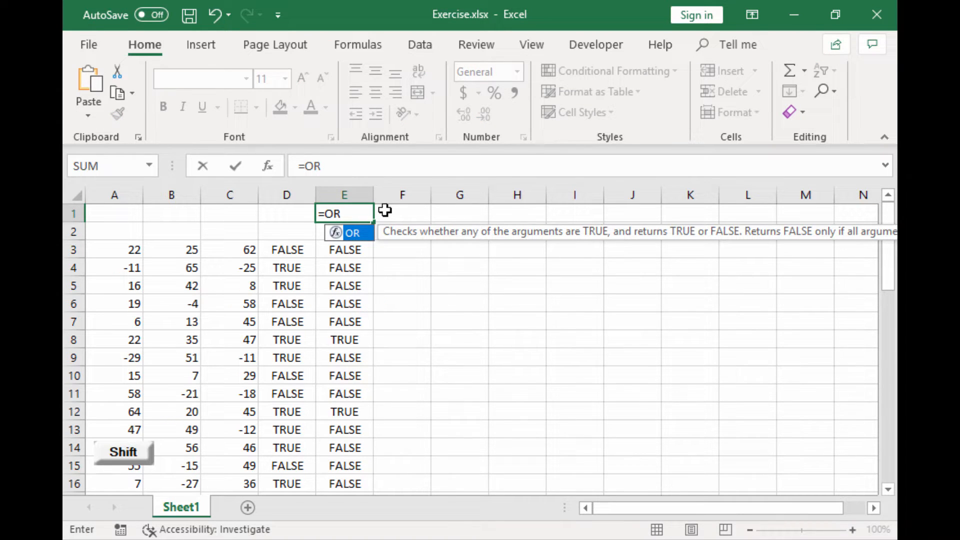
{"action": "type", "text": "("}
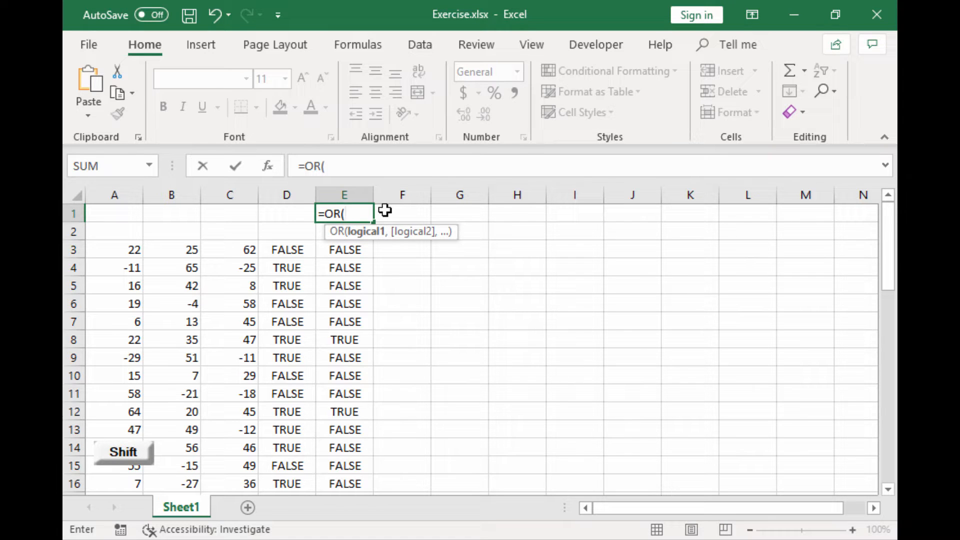
{"action": "type", "text": "E"}
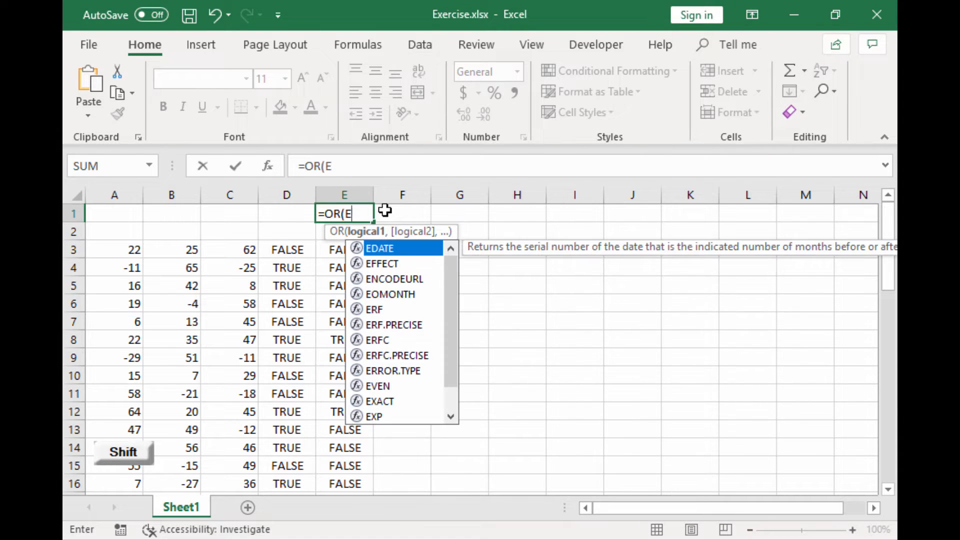
{"action": "type", "text": "3:"}
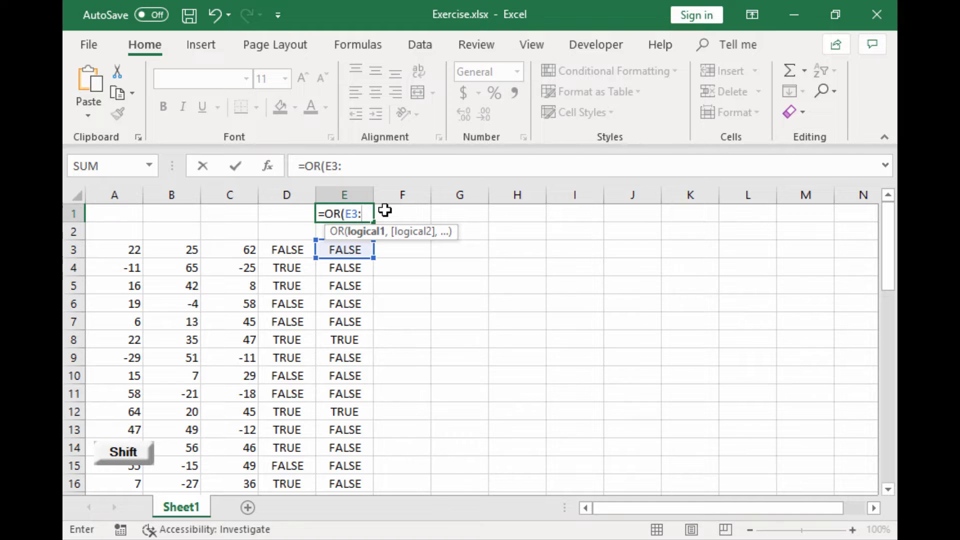
{"action": "type", "text": "E50"}
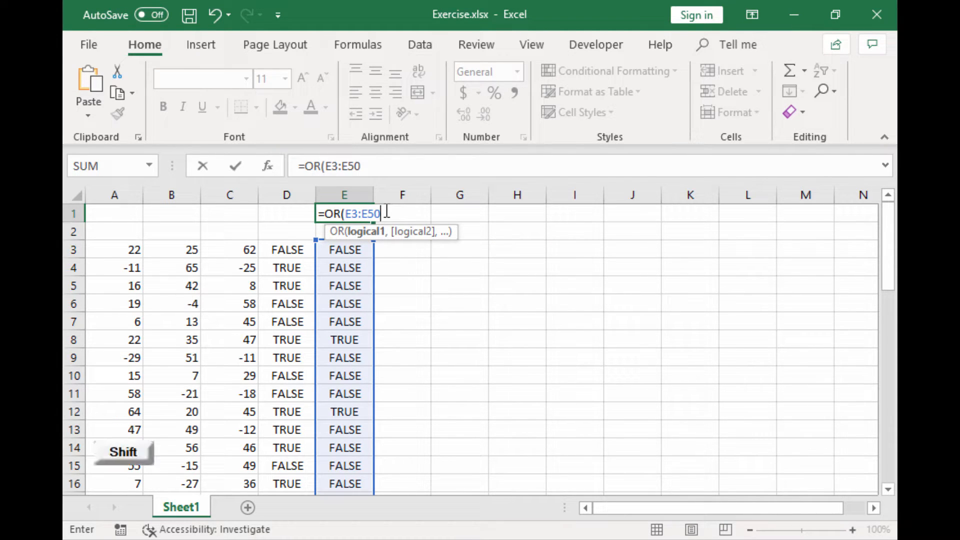
{"action": "type", "text": ")"}
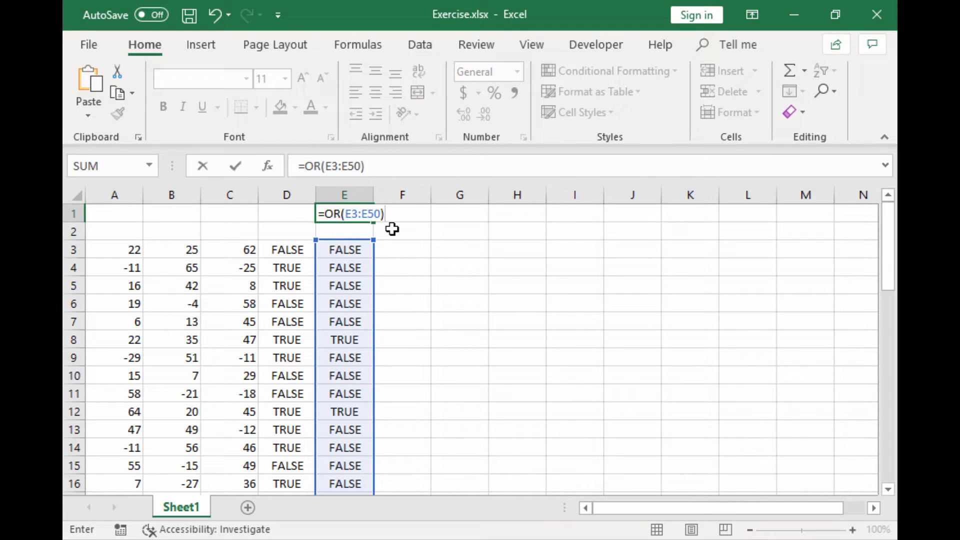
{"action": "key", "text": "Return"}
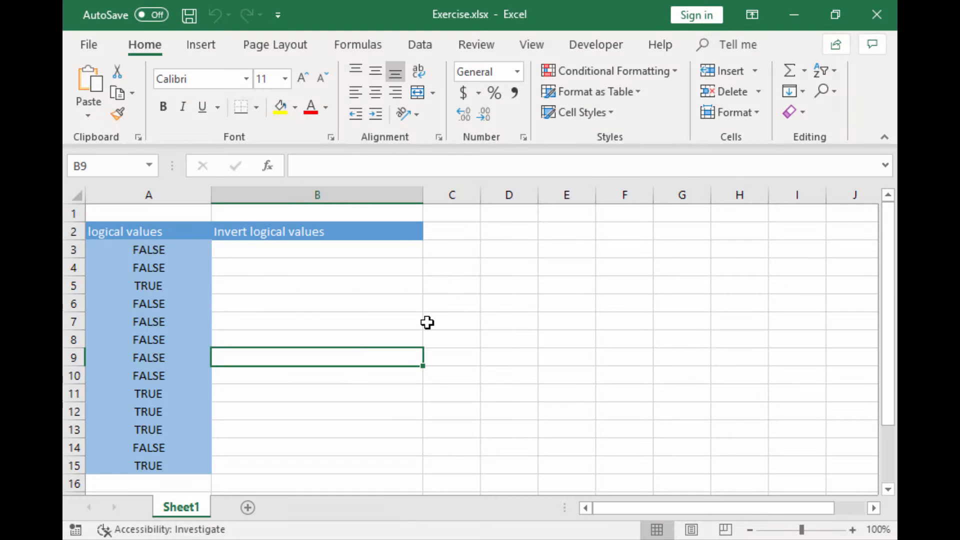
Step: Enter the formula =NOT(A3) in cell B3 to invert the first logical value
{"action": "left_click", "coordinate": [357, 250]}
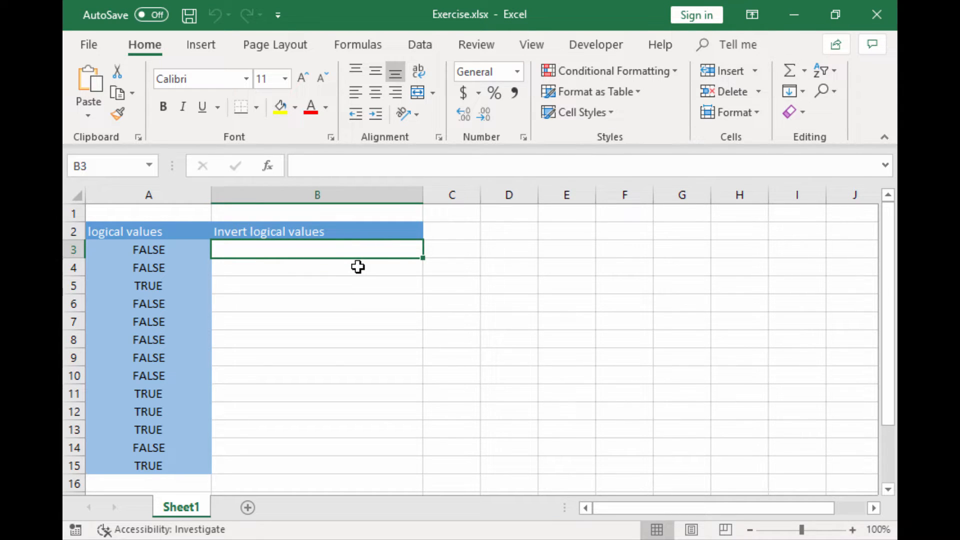
{"action": "type", "text": "=N"}
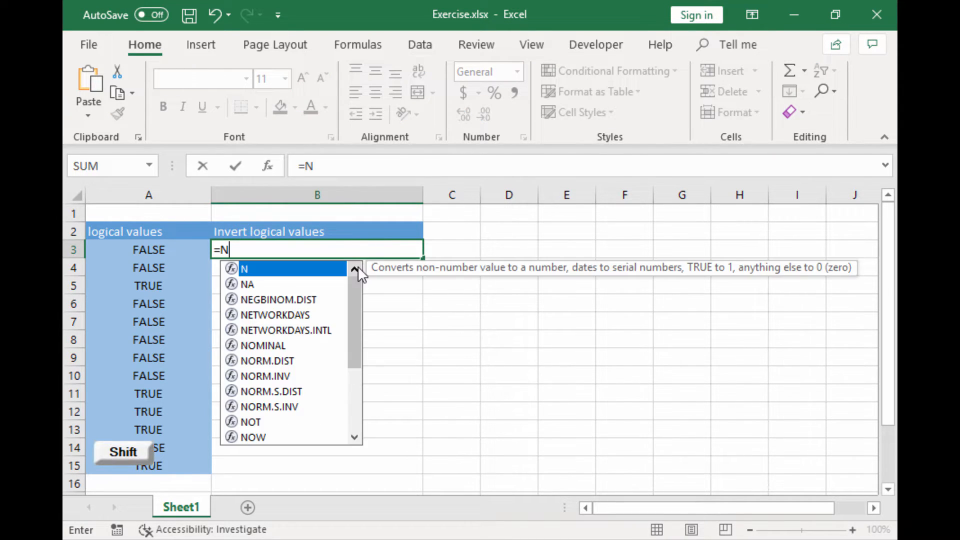
{"action": "type", "text": "OT"}
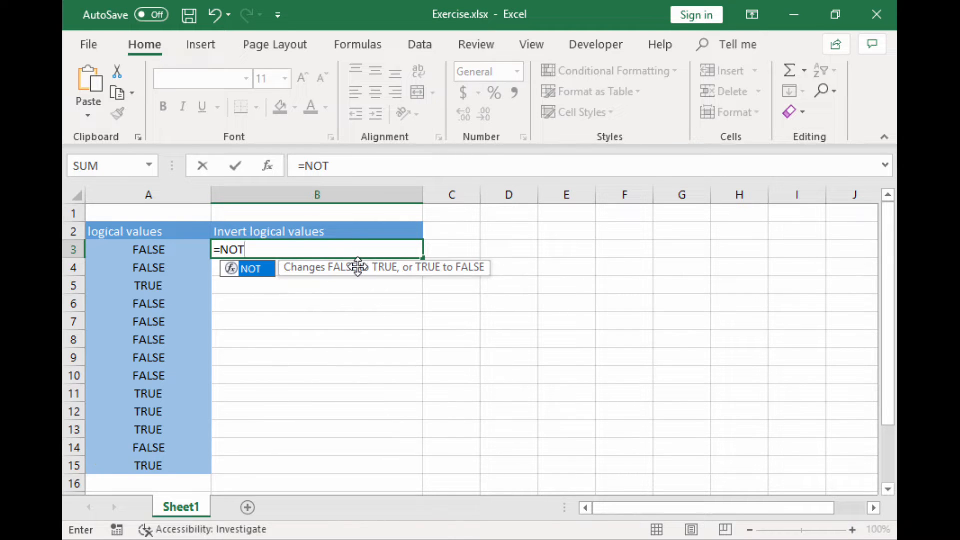
{"action": "type", "text": "("}
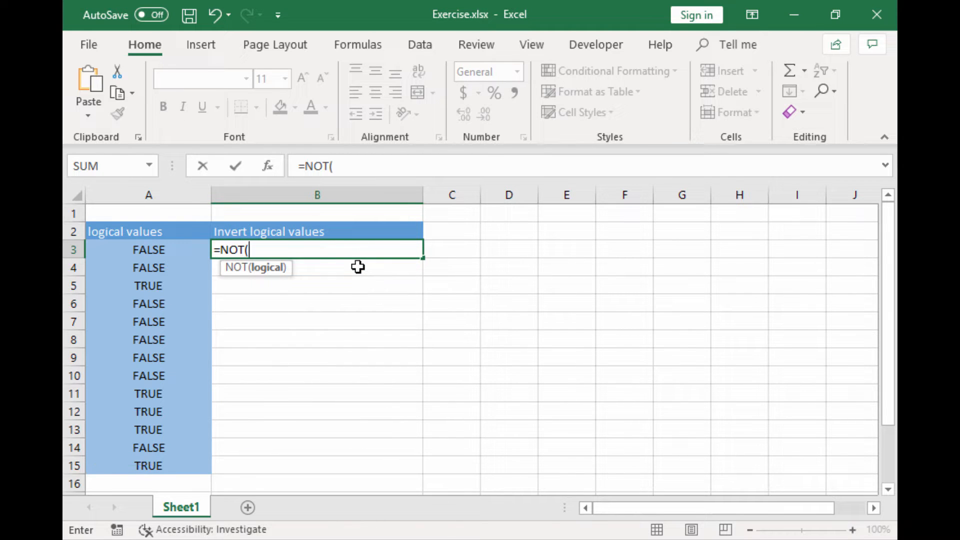
{"action": "left_click", "coordinate": [168, 247]}
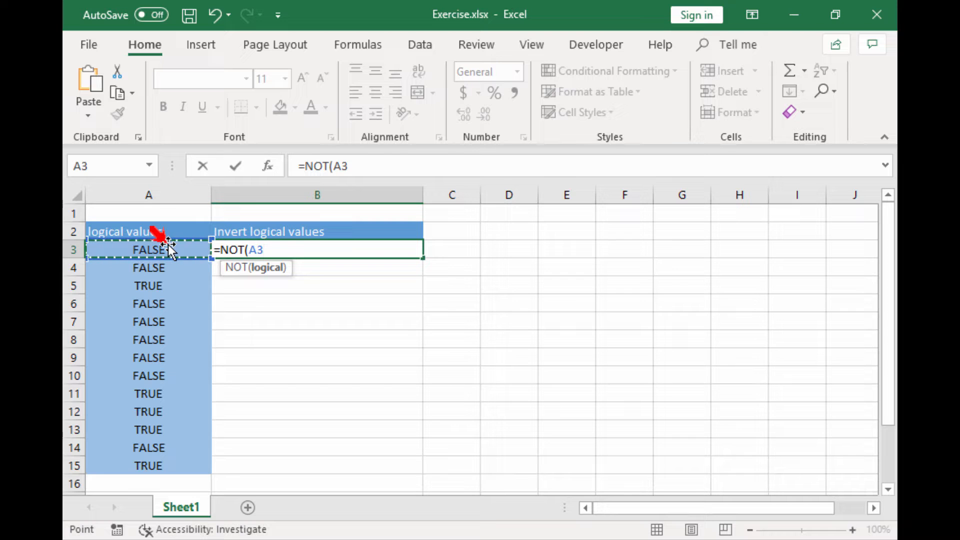
{"action": "key", "text": "Return"}
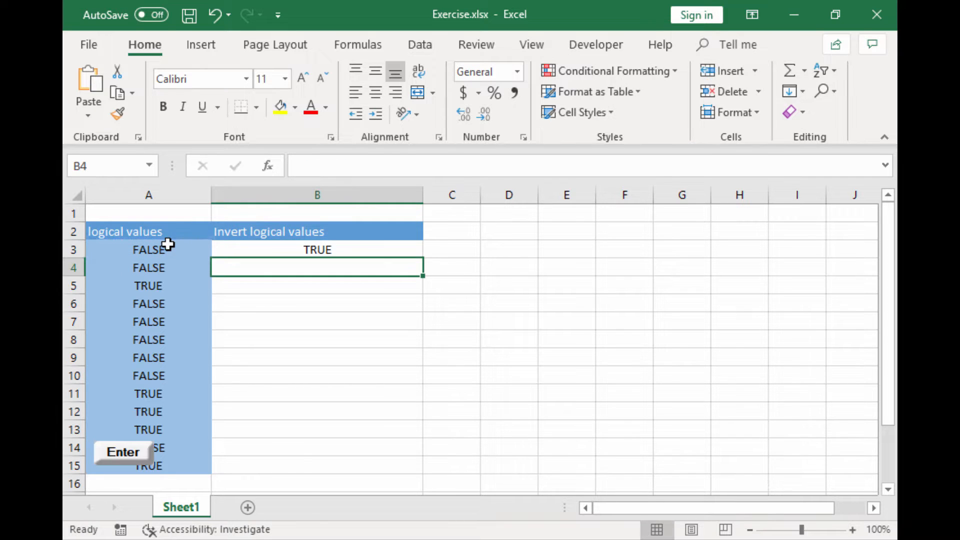
Step: Fill the NOT formula from B3 down through B15 to invert all the logical values
{"action": "left_click", "coordinate": [369, 244]}
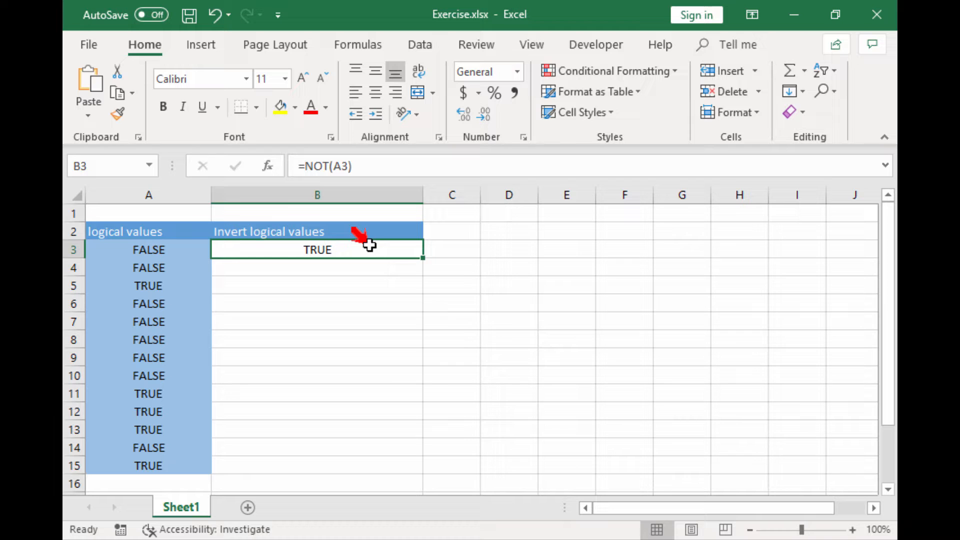
{"action": "double_click", "coordinate": [423, 258]}
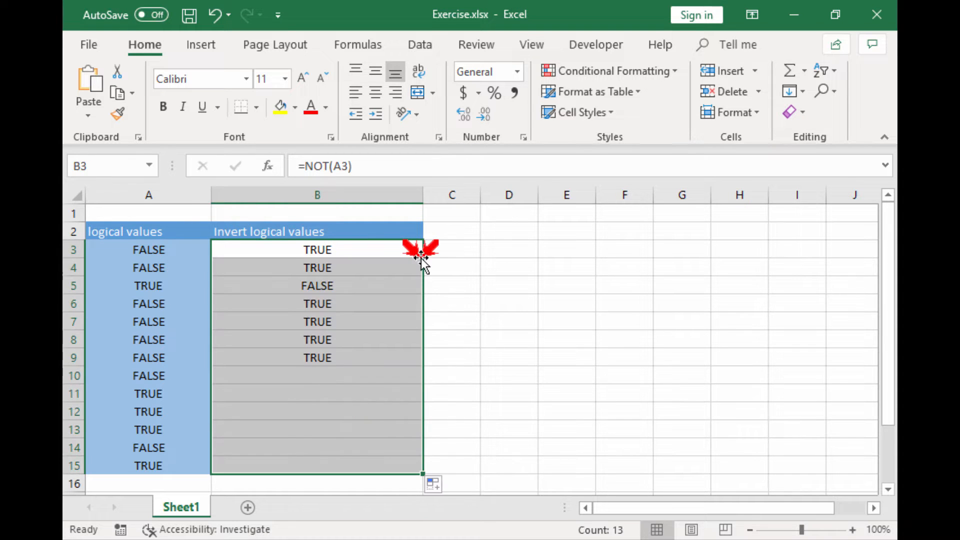
{"action": "left_click", "coordinate": [464, 257]}
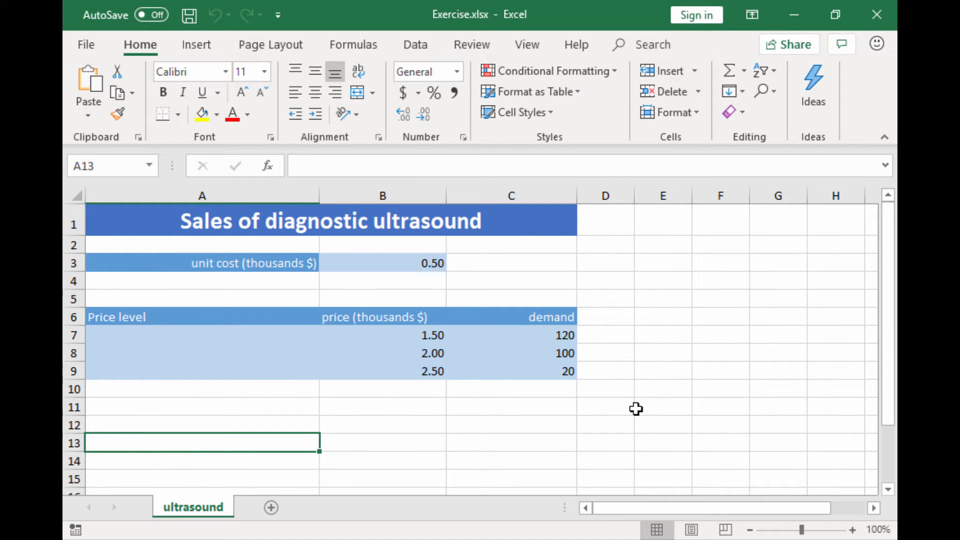
Step: Start a SWITCH formula in the first Price level cell, A7, with the price in B7 as its expression
{"action": "left_click", "coordinate": [218, 333]}
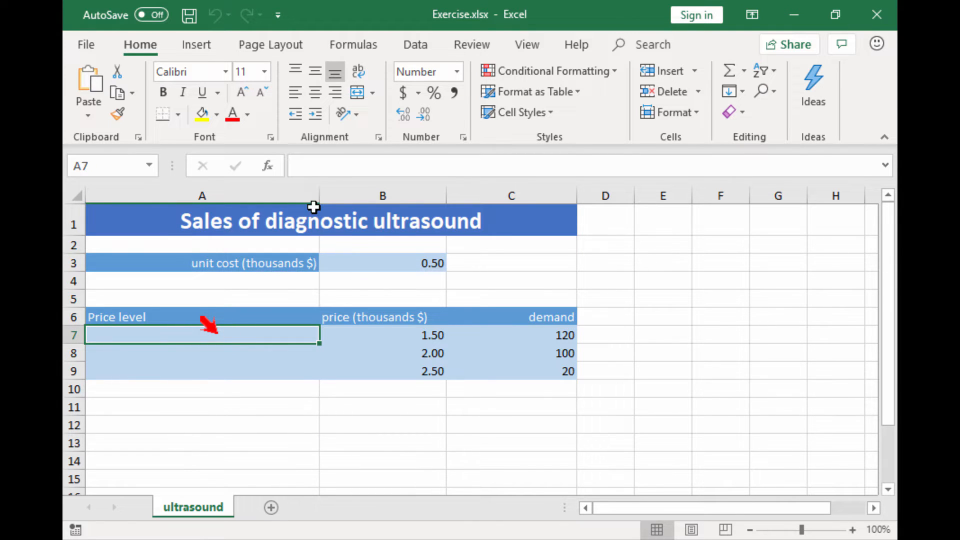
{"action": "left_click", "coordinate": [306, 166]}
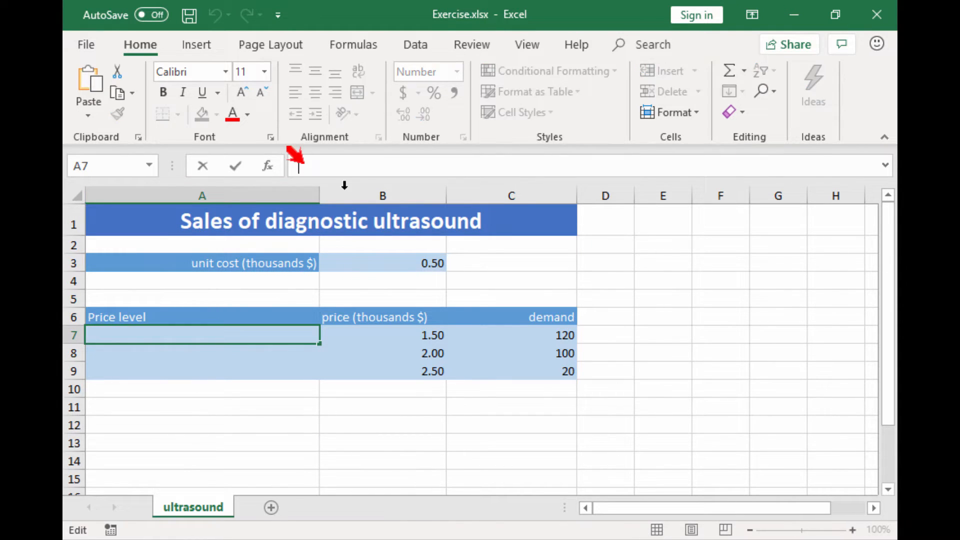
{"action": "type", "text": "="}
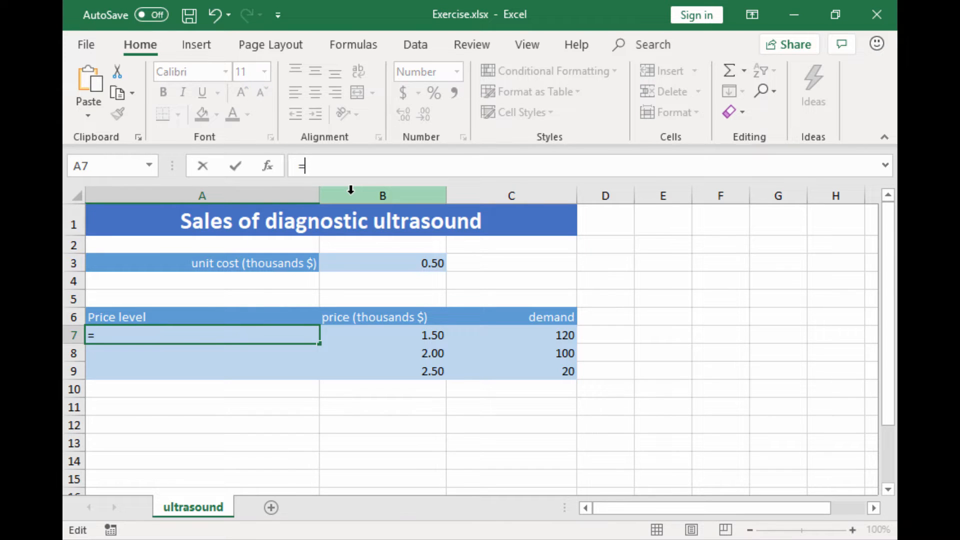
{"action": "type", "text": "SW"}
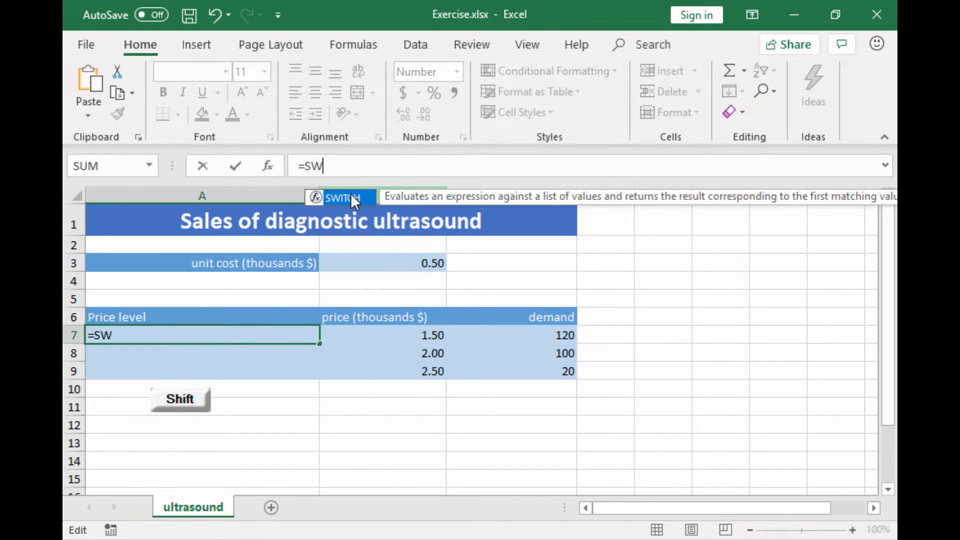
{"action": "type", "text": "ITCH"}
{"action": "double_click", "coordinate": [350, 197]}
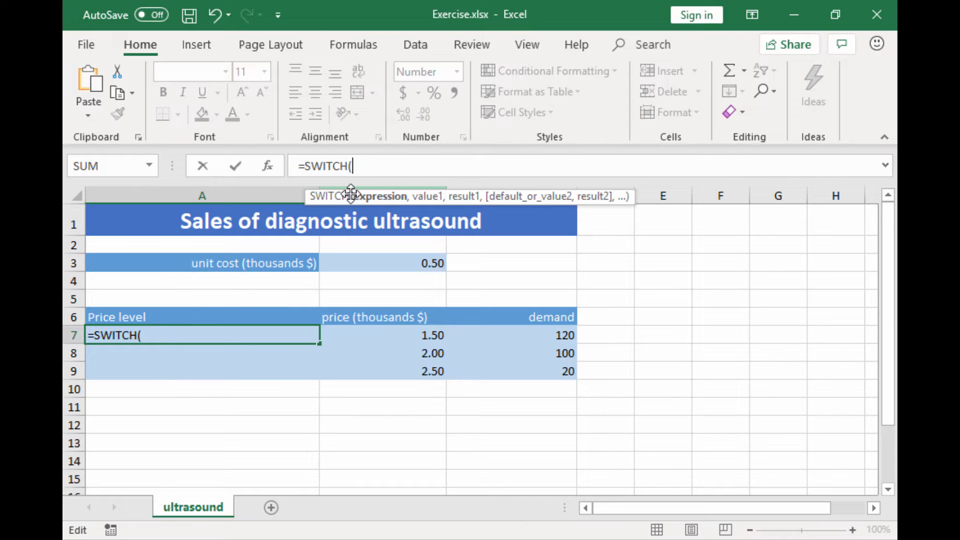
{"action": "left_click", "coordinate": [413, 335]}
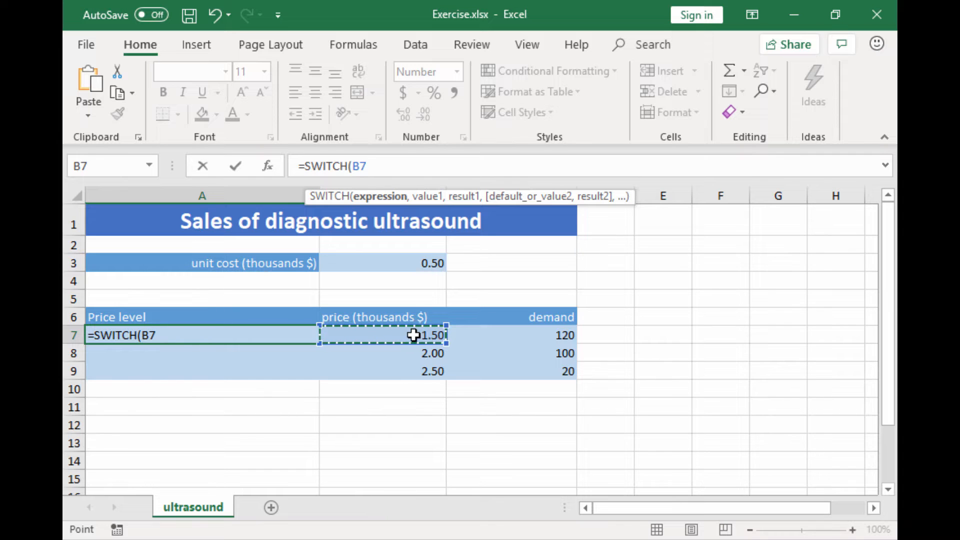
{"action": "type", "text": ","}
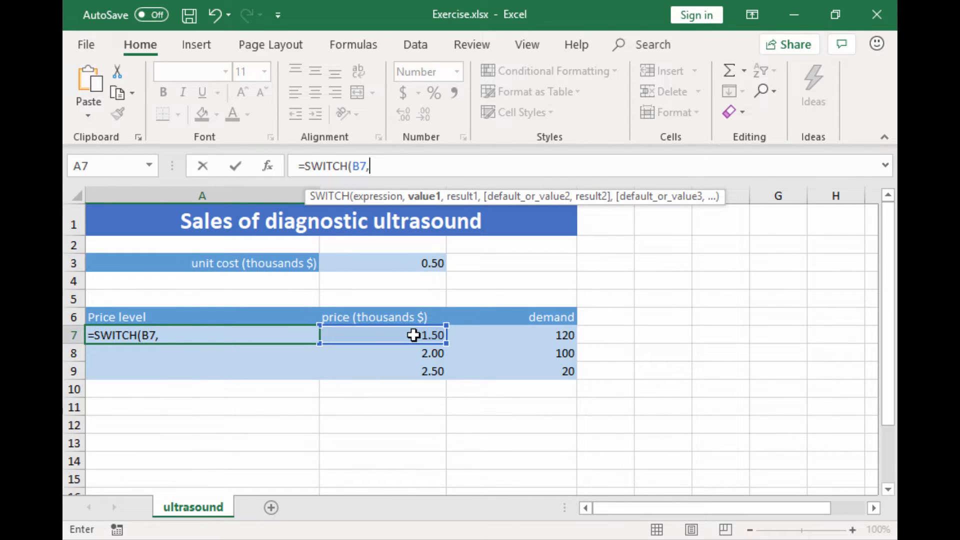
Step: Complete the SWITCH formula with 1.5 returning "LOW", 2.5 returning "HIGH" and "UNKNOWN" as the default, and fill it down the Price level column
{"action": "type", "text": "1.5,"}
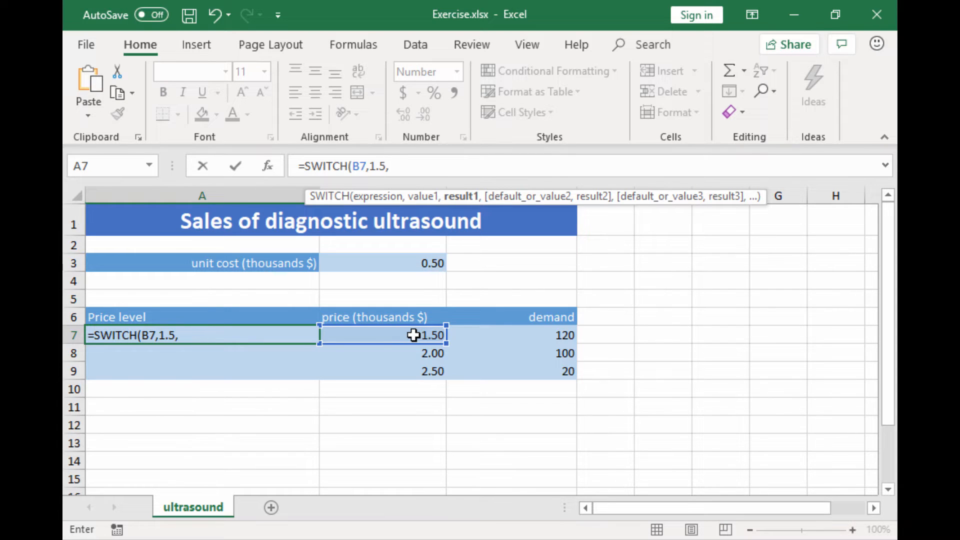
{"action": "type", "text": "\"LOW\""}
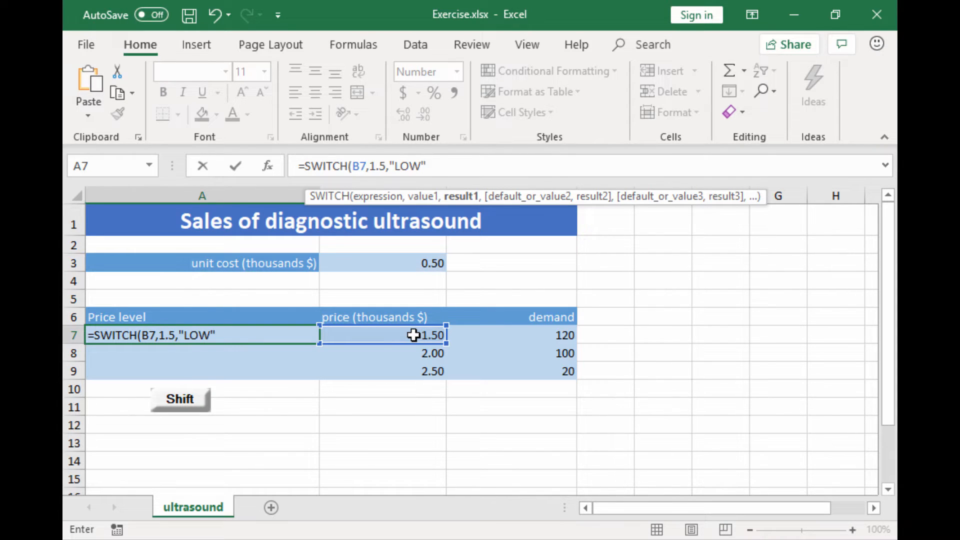
{"action": "type", "text": ","}
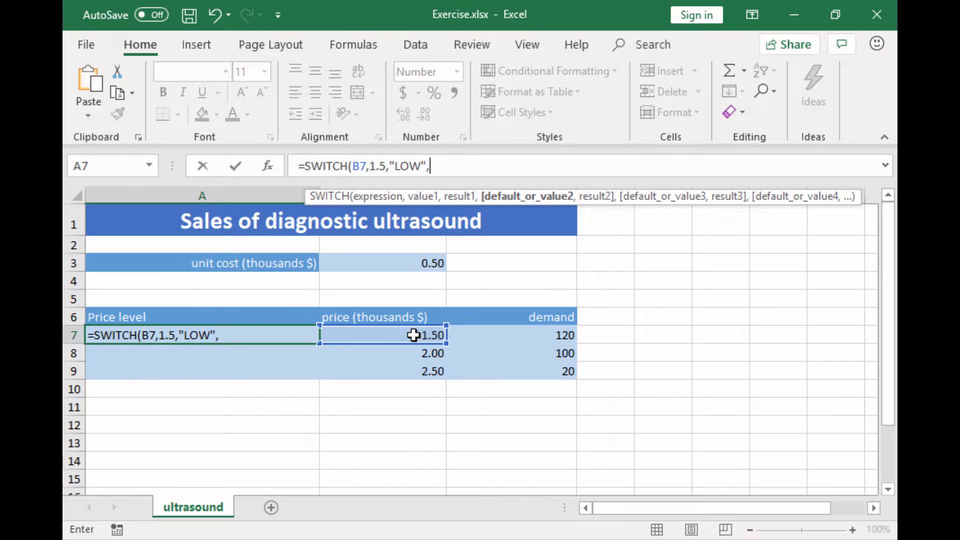
{"action": "type", "text": "2.5,\"HIG"}
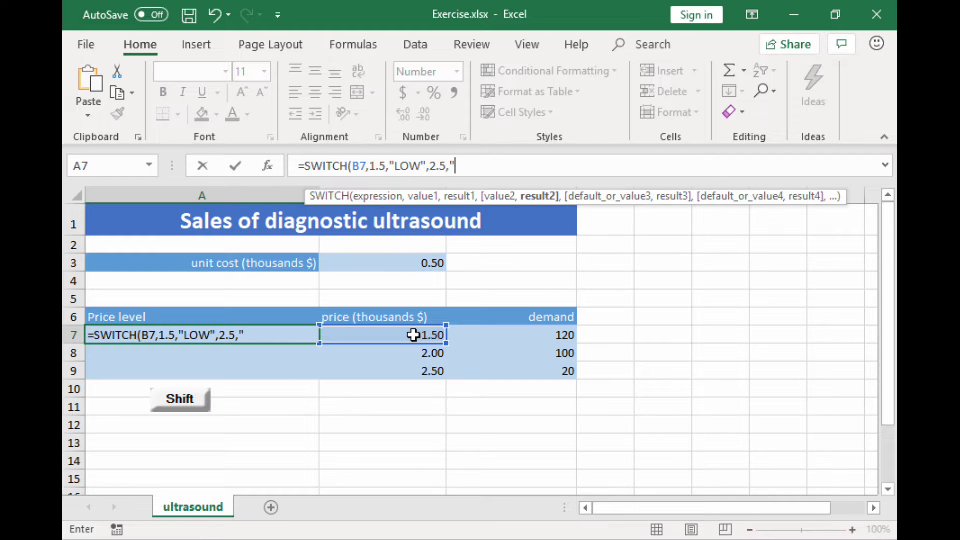
{"action": "type", "text": "H\",\""}
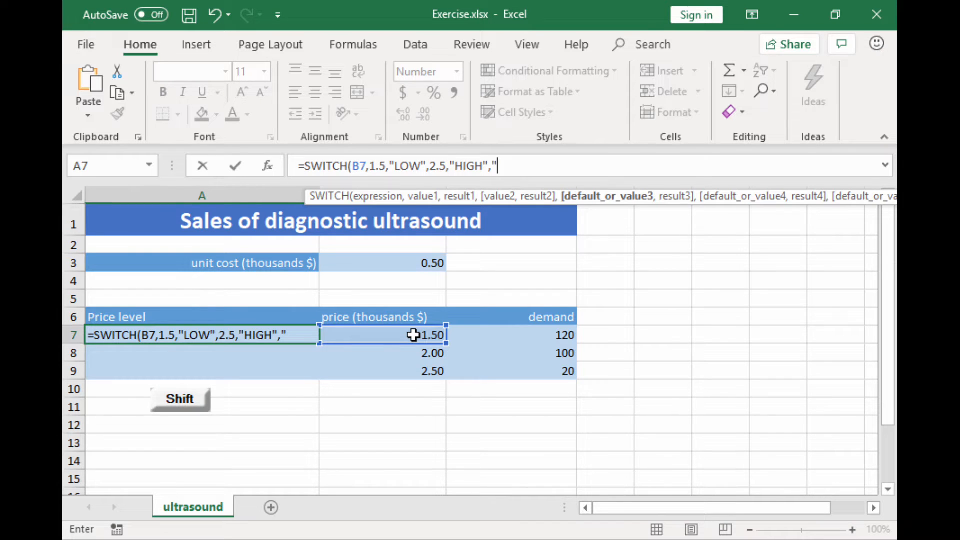
{"action": "type", "text": "UNKNOWN"}
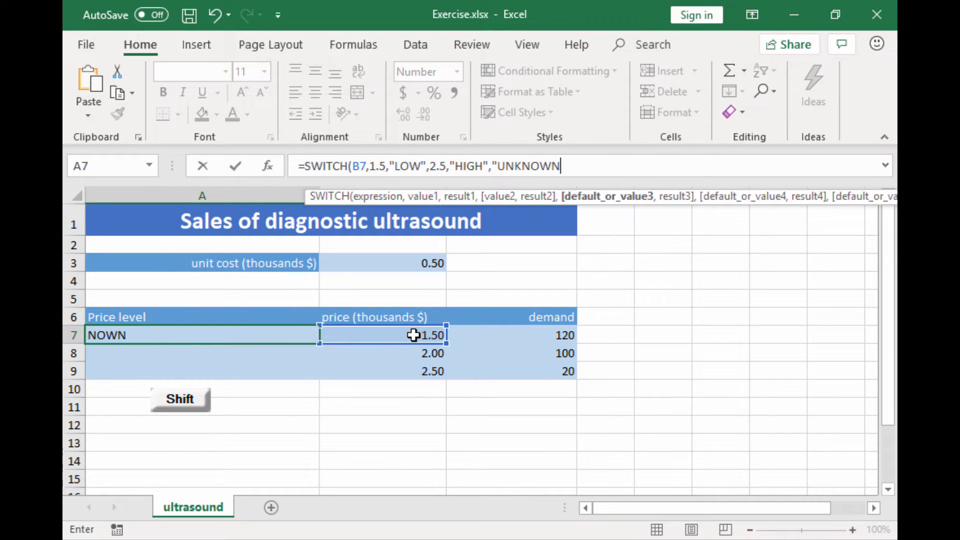
{"action": "type", "text": "\")"}
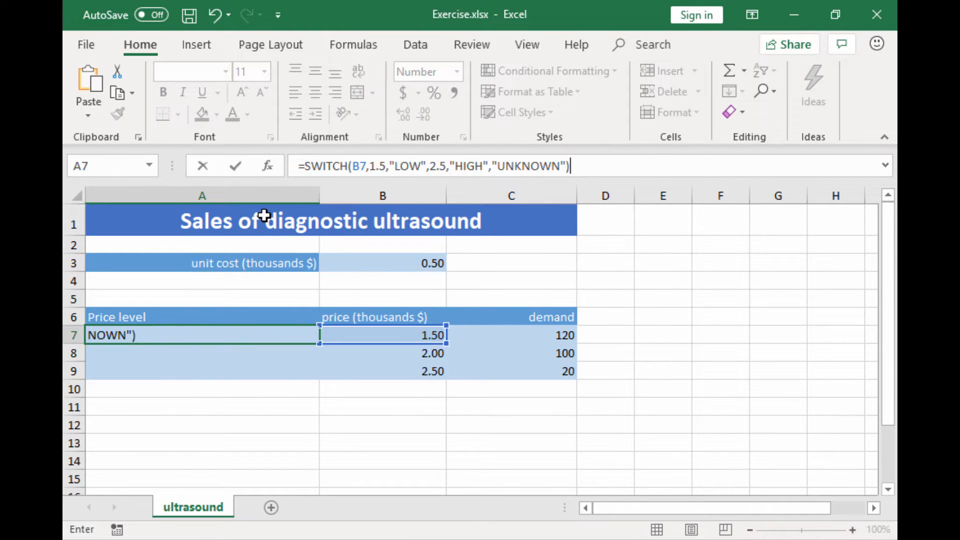
{"action": "left_click", "coordinate": [234, 166]}
{"action": "left_click", "coordinate": [319, 343]}
{"action": "double_click", "coordinate": [319, 343]}
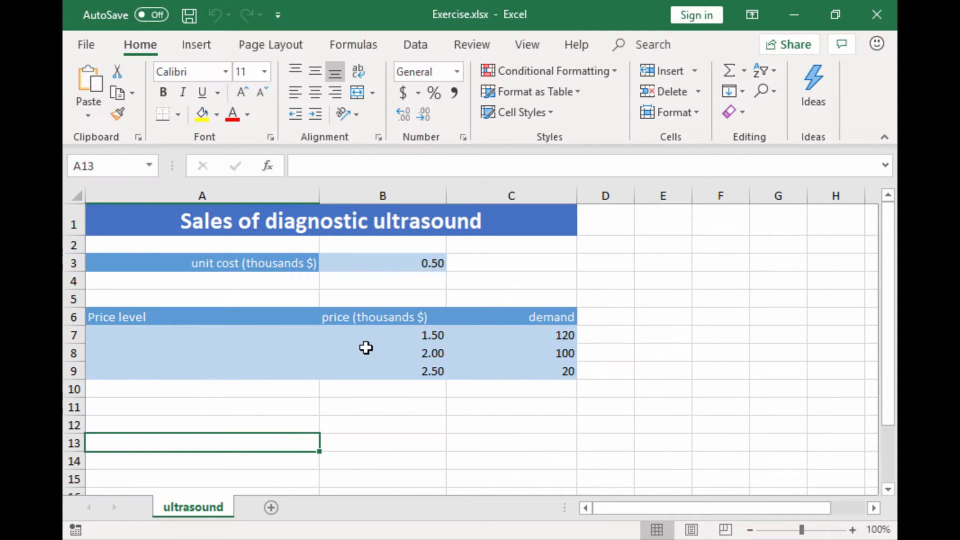
Step: Start an IFS formula in the empty cell A7 with the first test B7<=2 returning "LOW"
{"action": "left_click", "coordinate": [286, 332]}
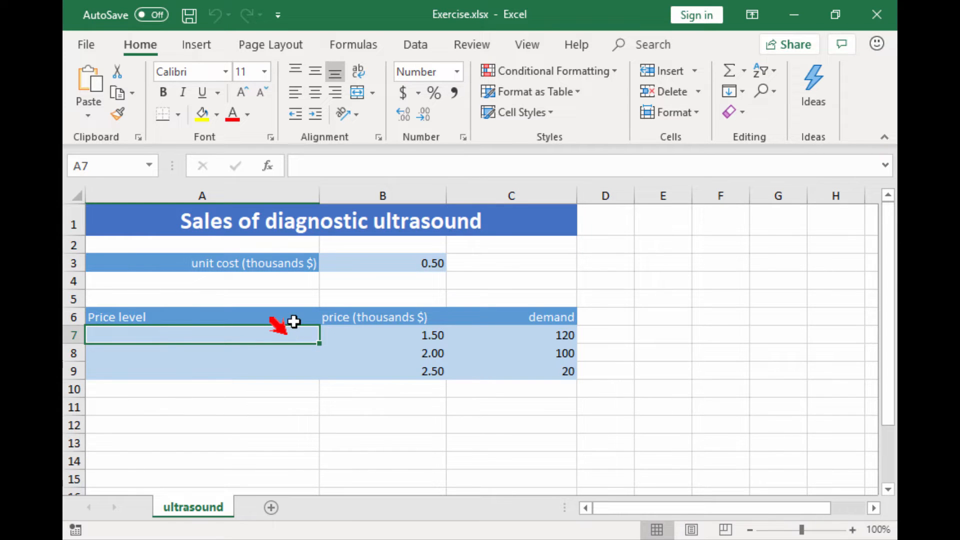
{"action": "left_click", "coordinate": [313, 167]}
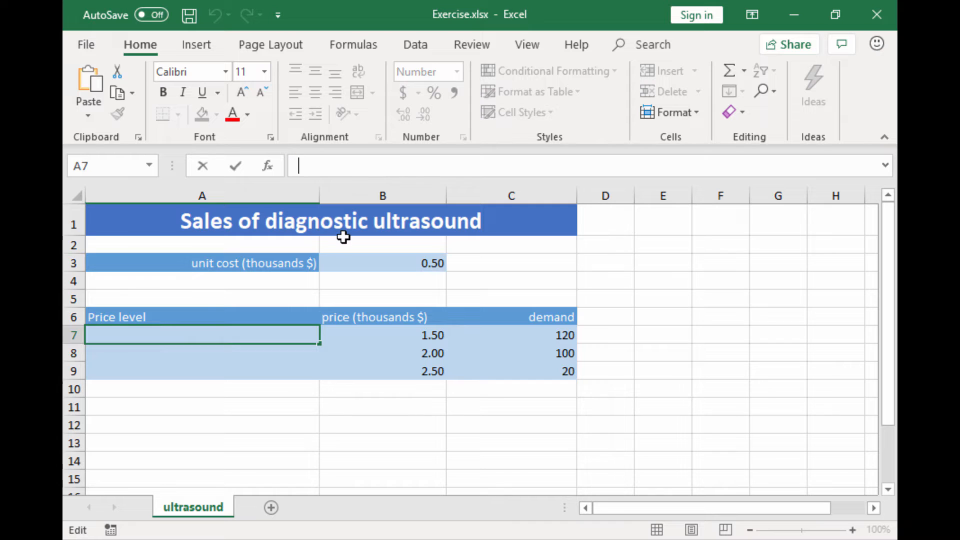
{"action": "type", "text": "="}
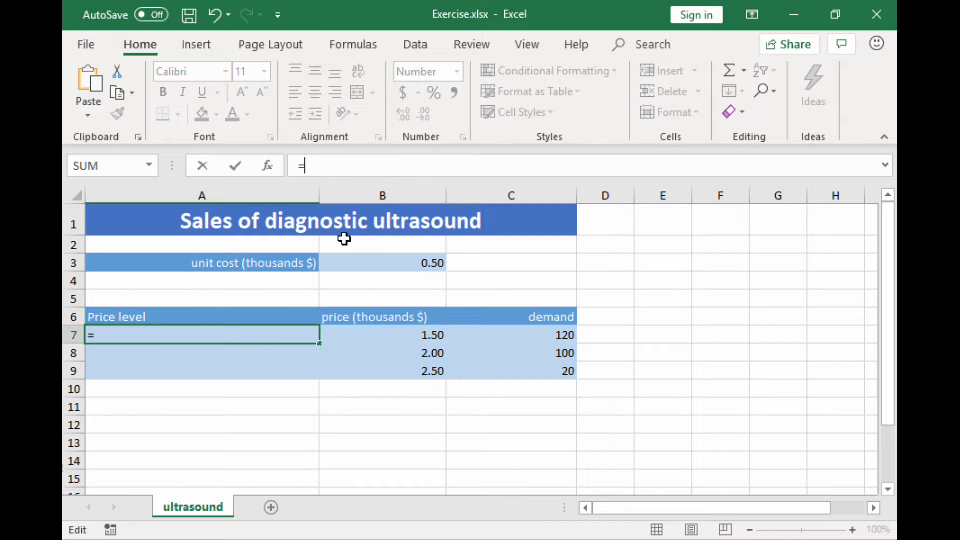
{"action": "type", "text": "ifs"}
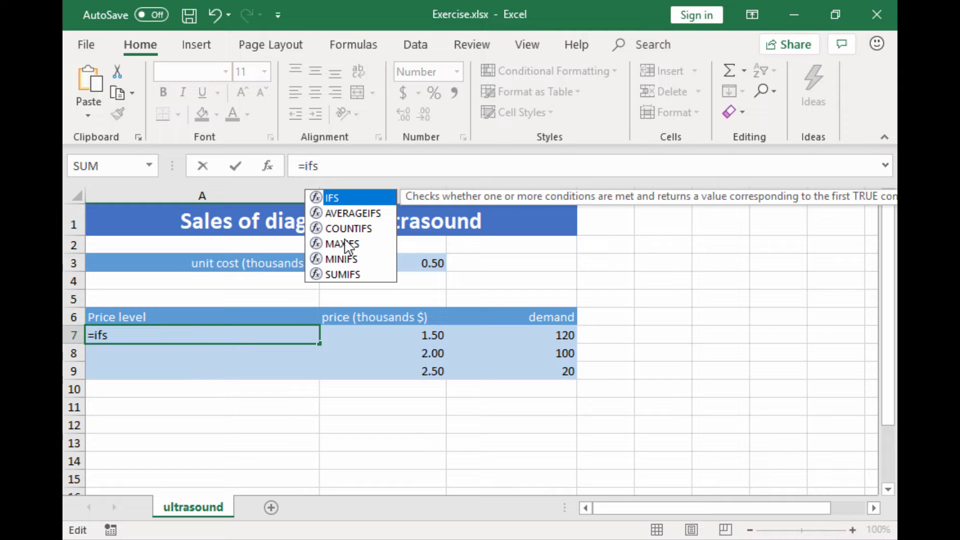
{"action": "type", "text": "("}
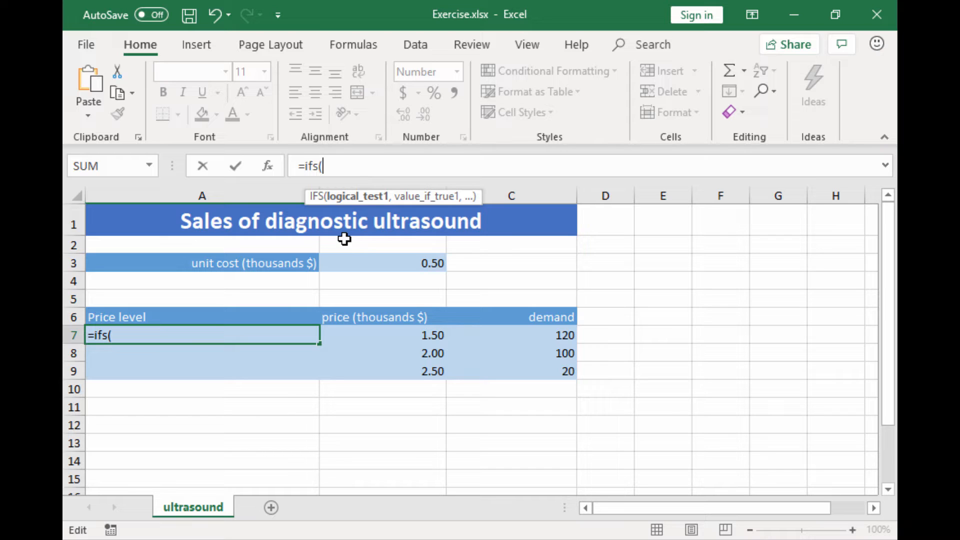
{"action": "left_click", "coordinate": [406, 340]}
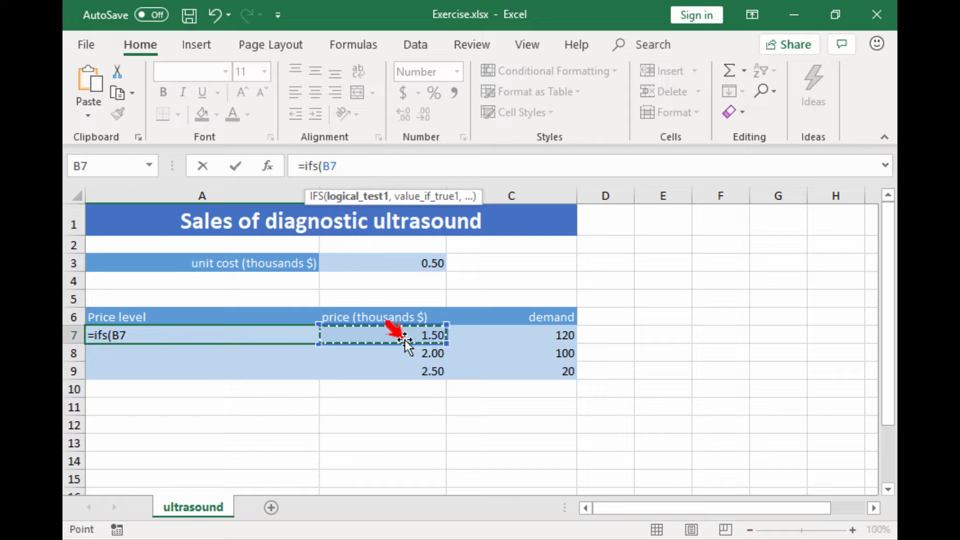
{"action": "type", "text": "<"}
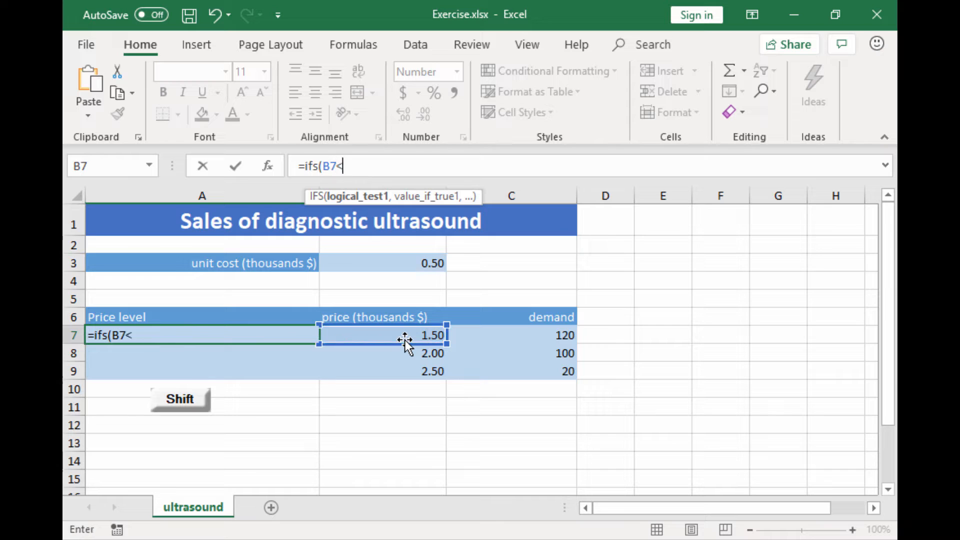
{"action": "type", "text": "=2"}
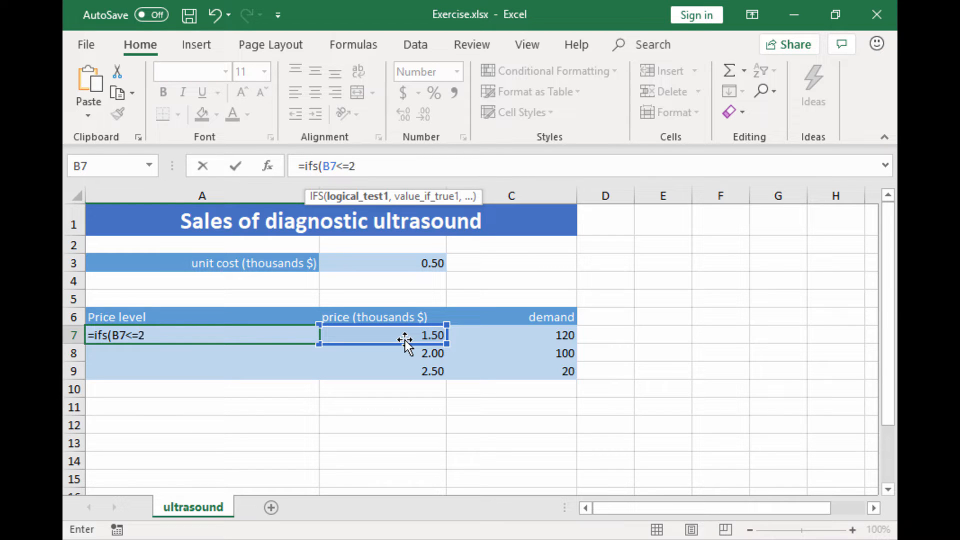
{"action": "type", "text": ","}
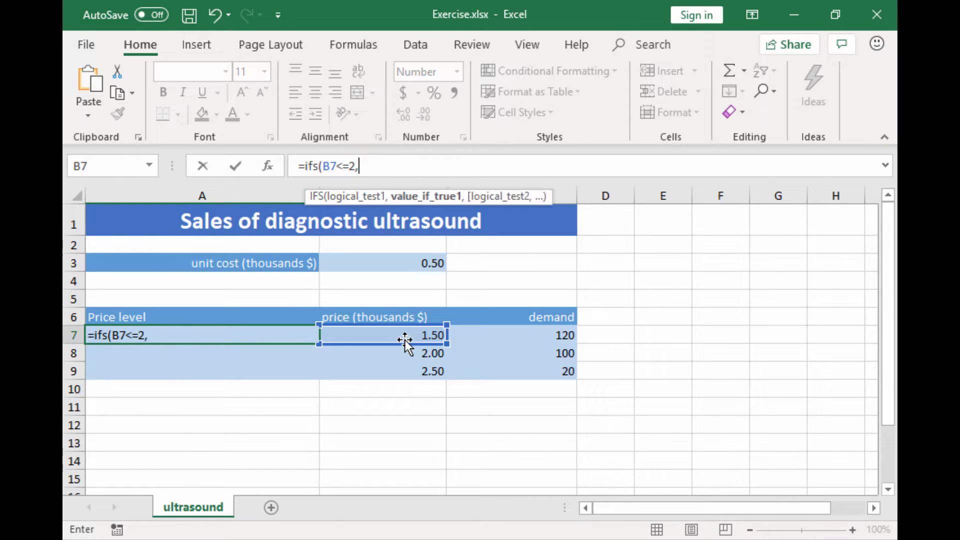
{"action": "type", "text": "\"LOW"}
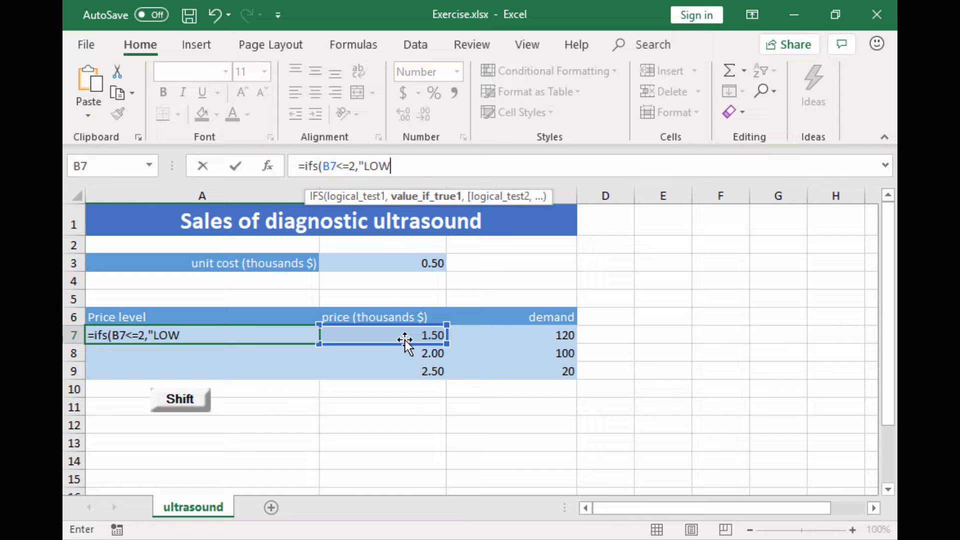
{"action": "type", "text": "\""}
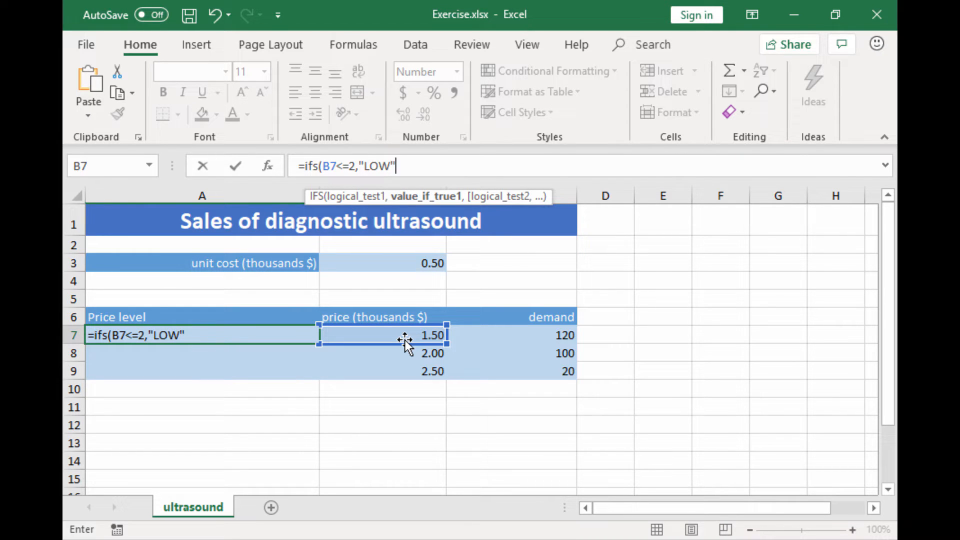
{"action": "type", "text": ","}
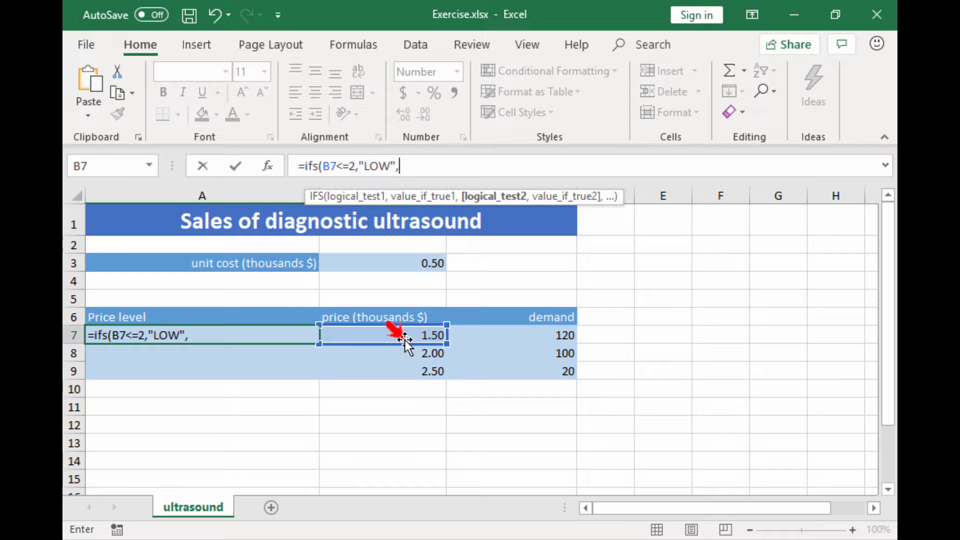
Step: Complete the IFS formula with the second test B7>=2.5 returning "HIGH", and fill it down from A7 through A9
{"action": "left_click", "coordinate": [398, 332]}
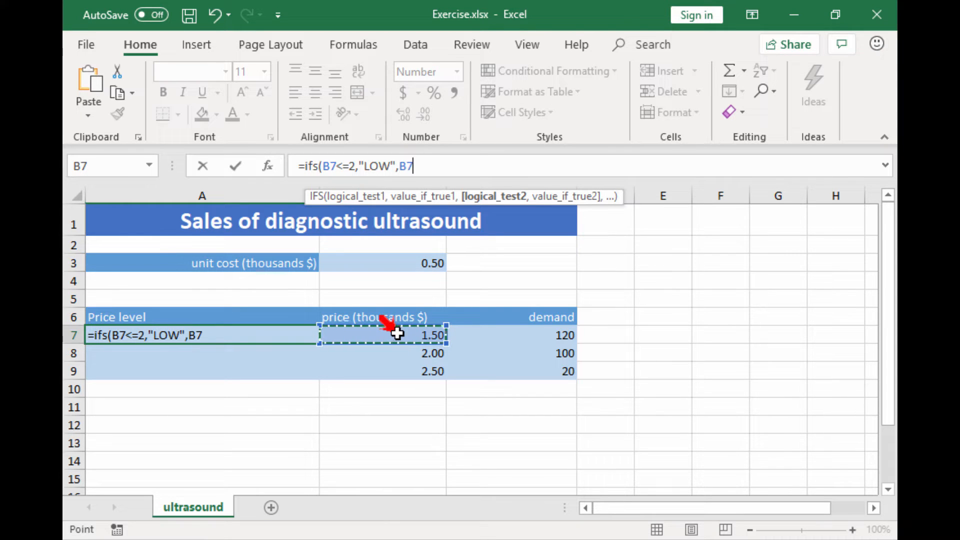
{"action": "type", "text": ">"}
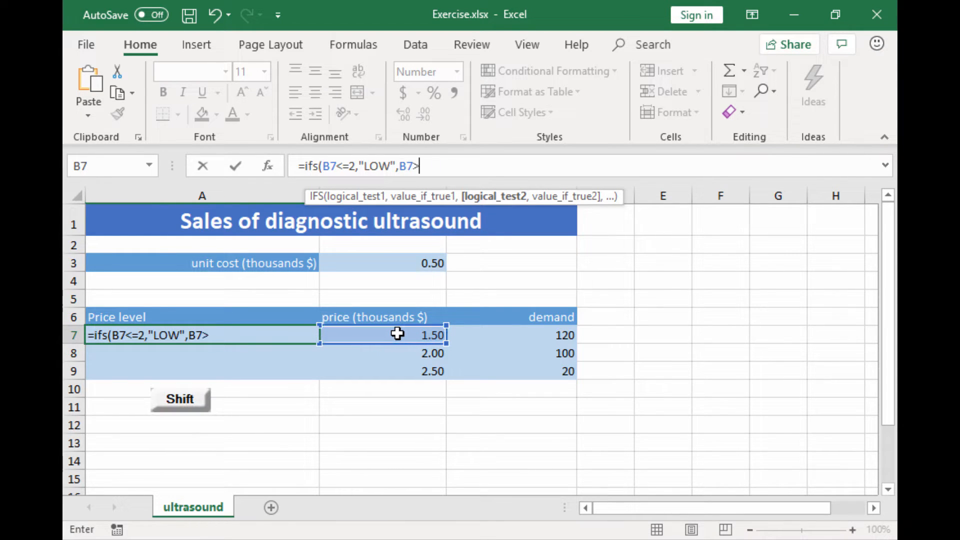
{"action": "type", "text": "="}
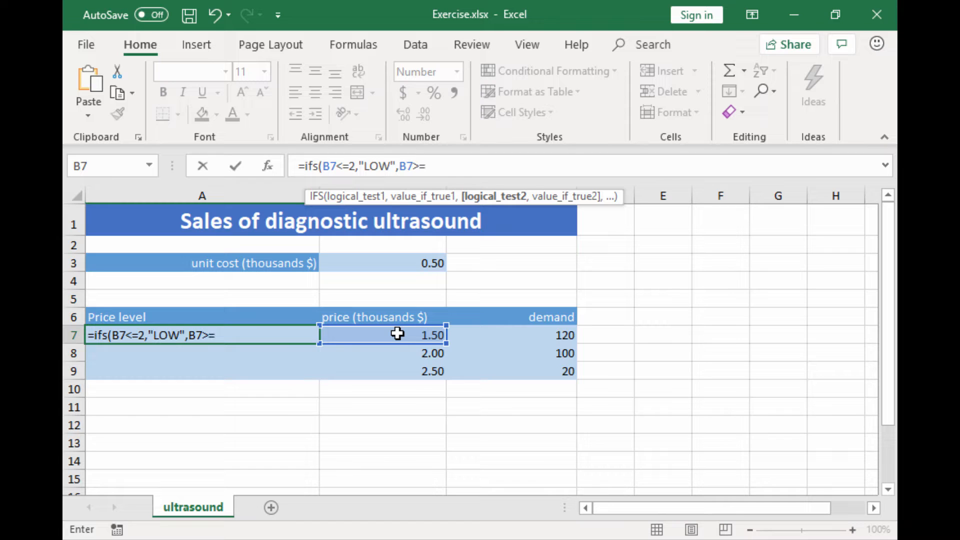
{"action": "type", "text": "2.5,\"HI"}
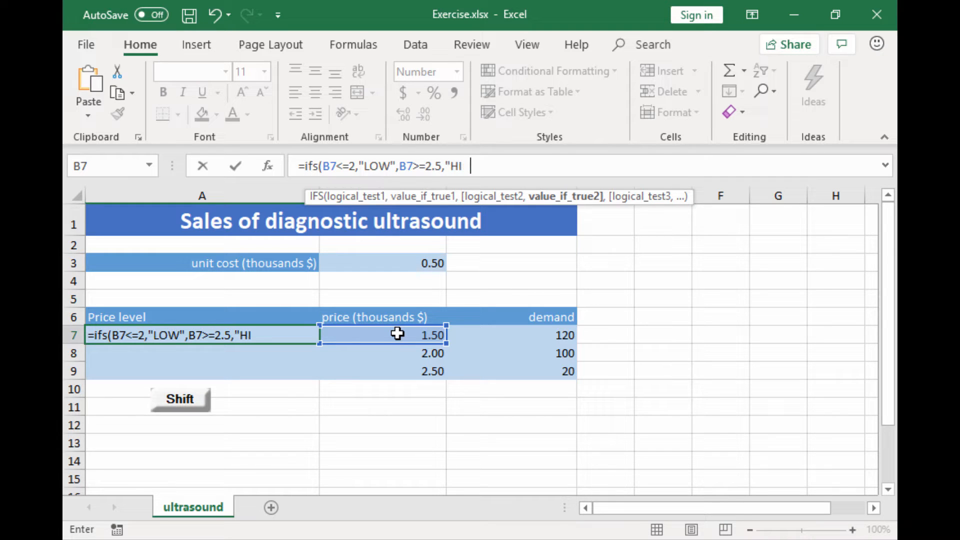
{"action": "type", "text": "GH\")"}
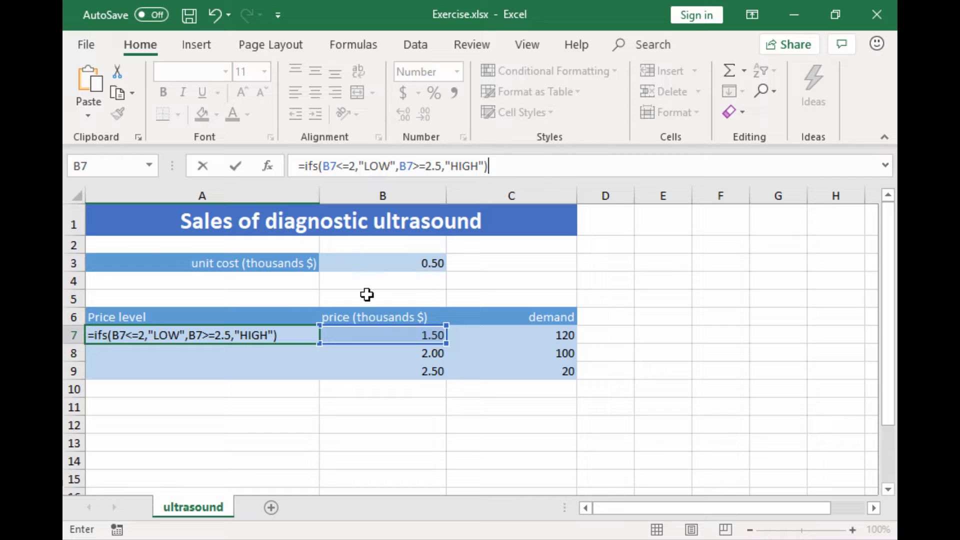
{"action": "left_click", "coordinate": [236, 167]}
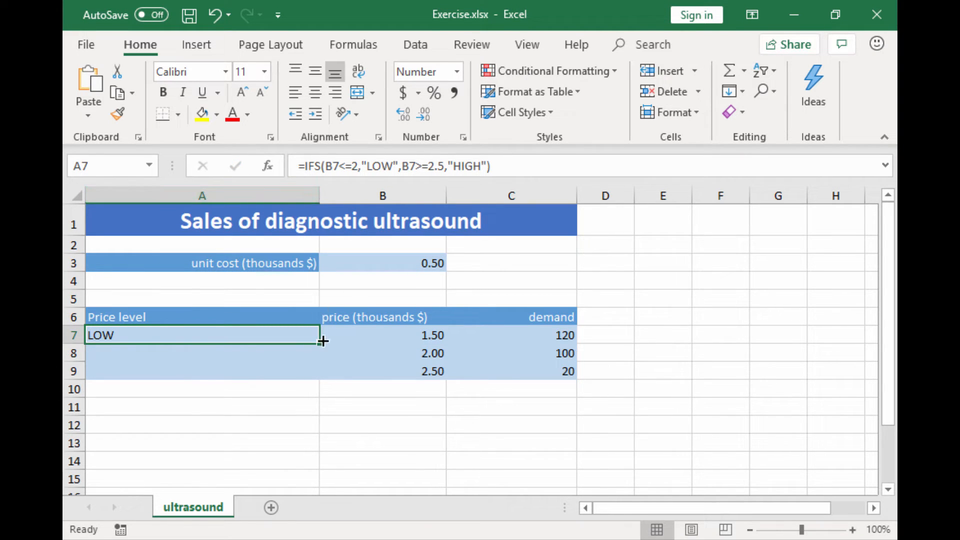
{"action": "left_click_drag", "start_coordinate": [323, 340], "coordinate": [314, 380]}
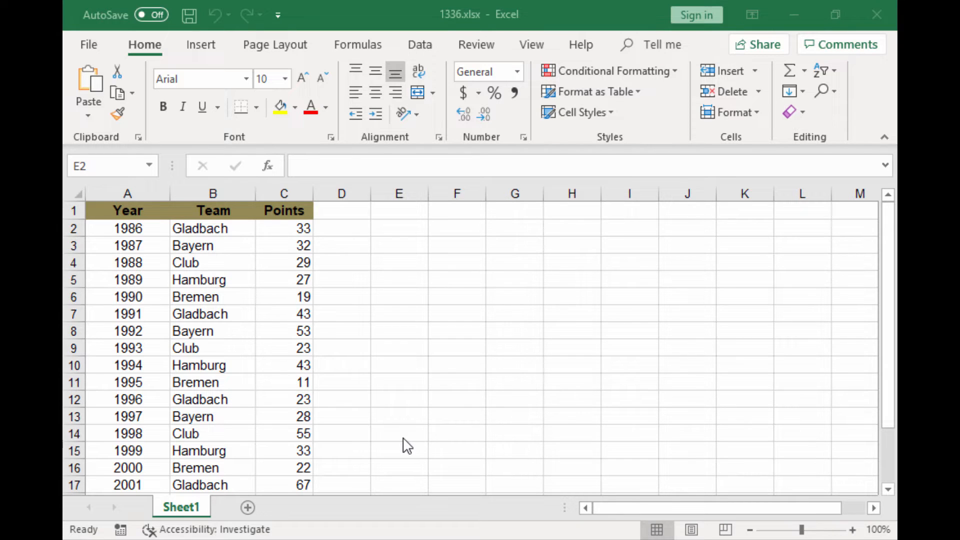
{"action": "left_click", "coordinate": [393, 449]}
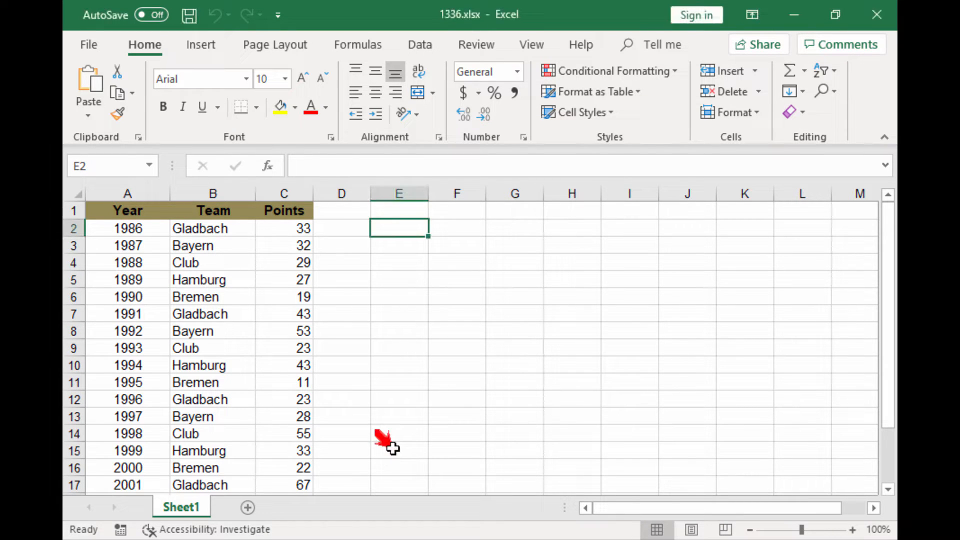
Step: Start a SUMIF formula in cell E15 with the Team entries B2:B21 as its range
{"action": "left_click", "coordinate": [393, 448]}
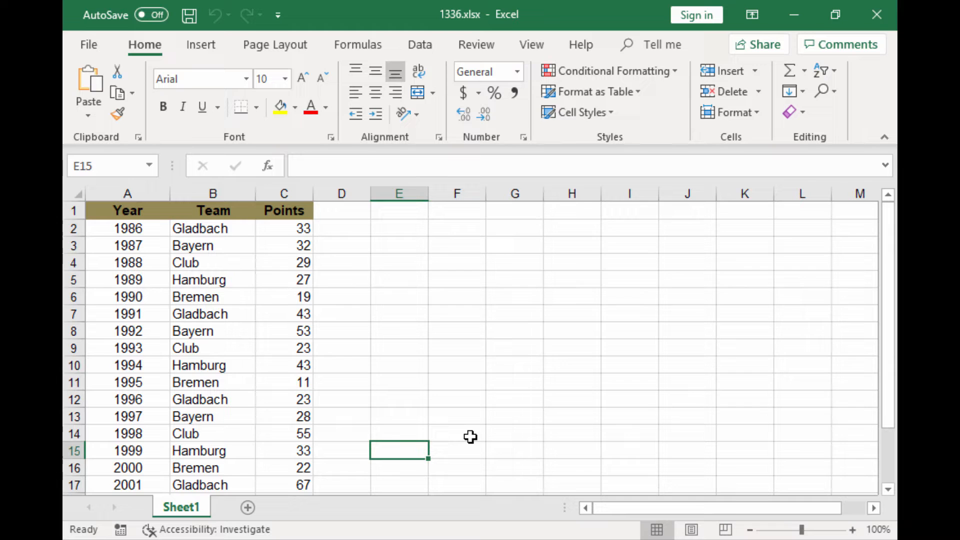
{"action": "type", "text": "="}
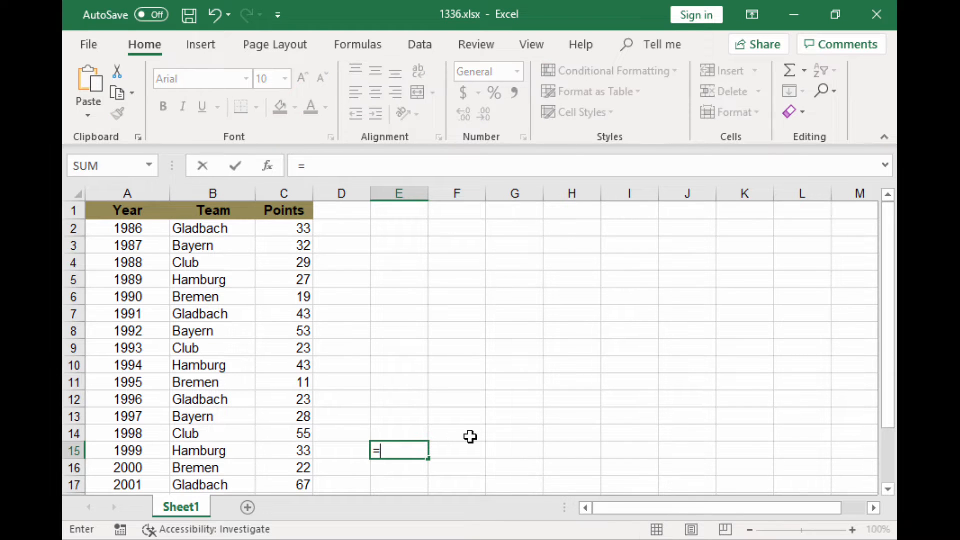
{"action": "type", "text": "sum"}
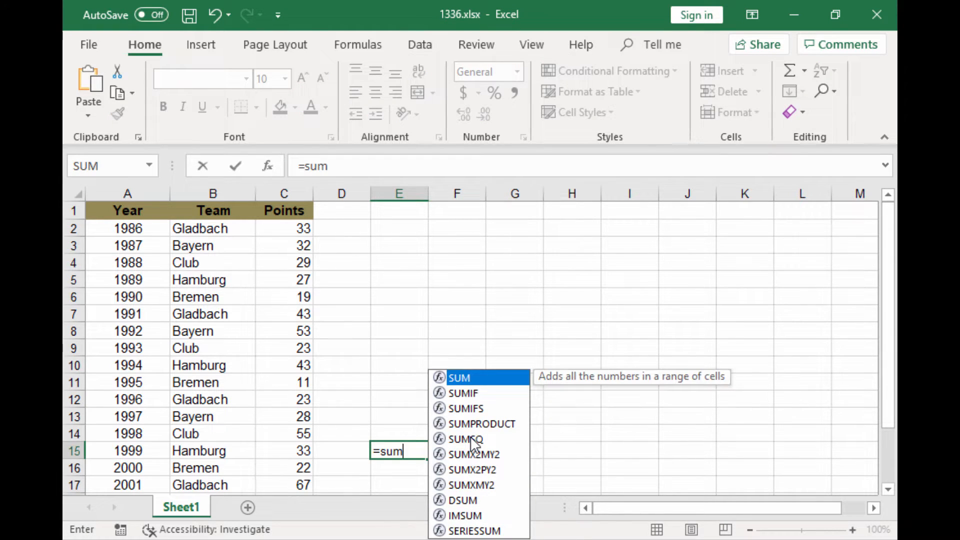
{"action": "type", "text": "if"}
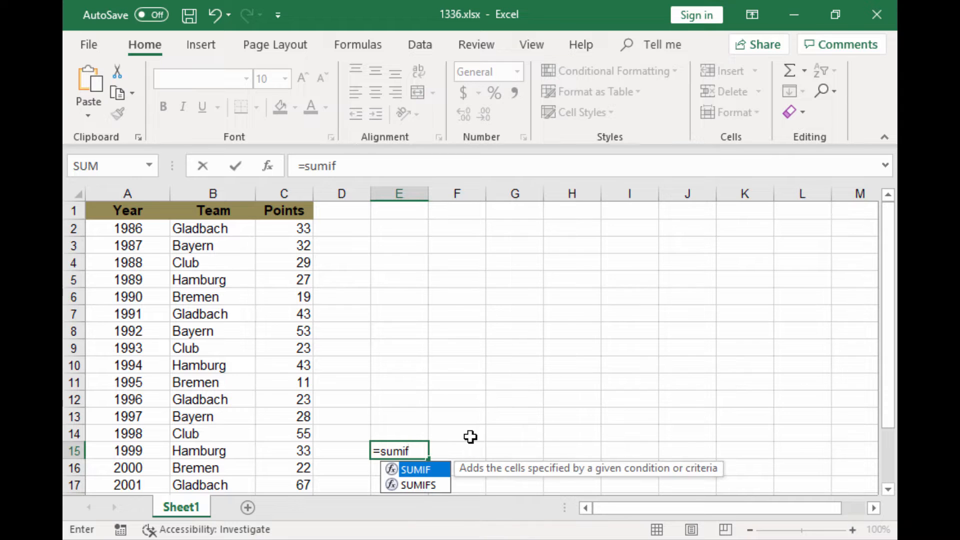
{"action": "type", "text": "("}
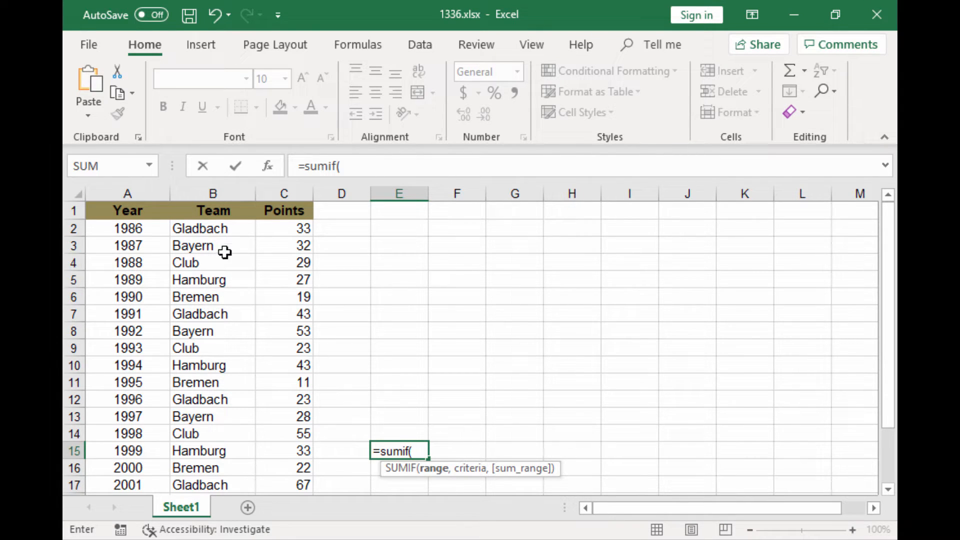
{"action": "left_click", "coordinate": [210, 230]}
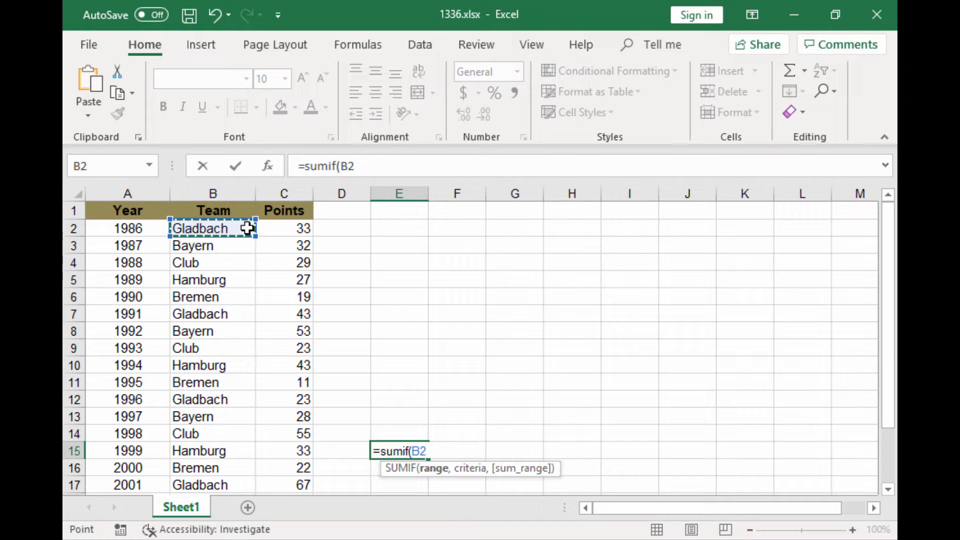
{"action": "key", "text": "ctrl+shift+Down"}
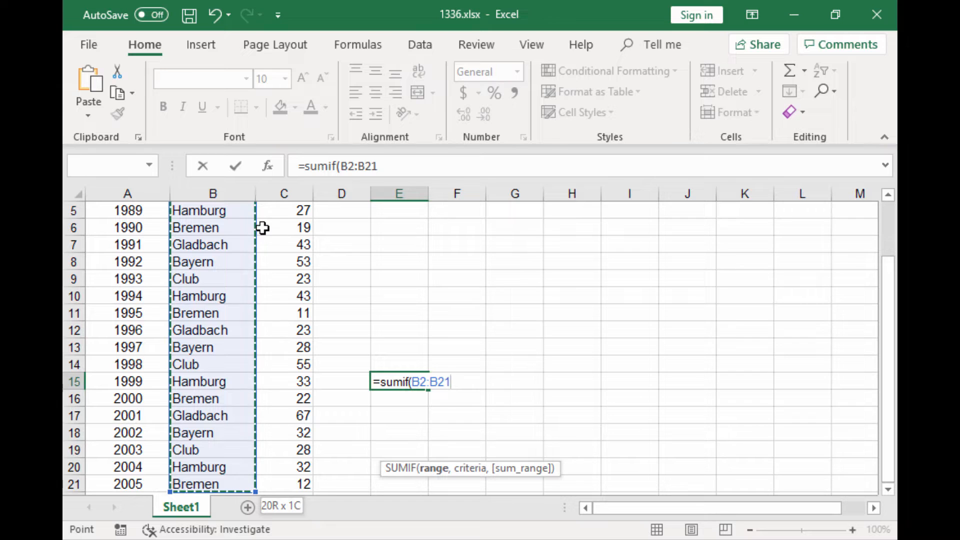
{"action": "type", "text": ","}
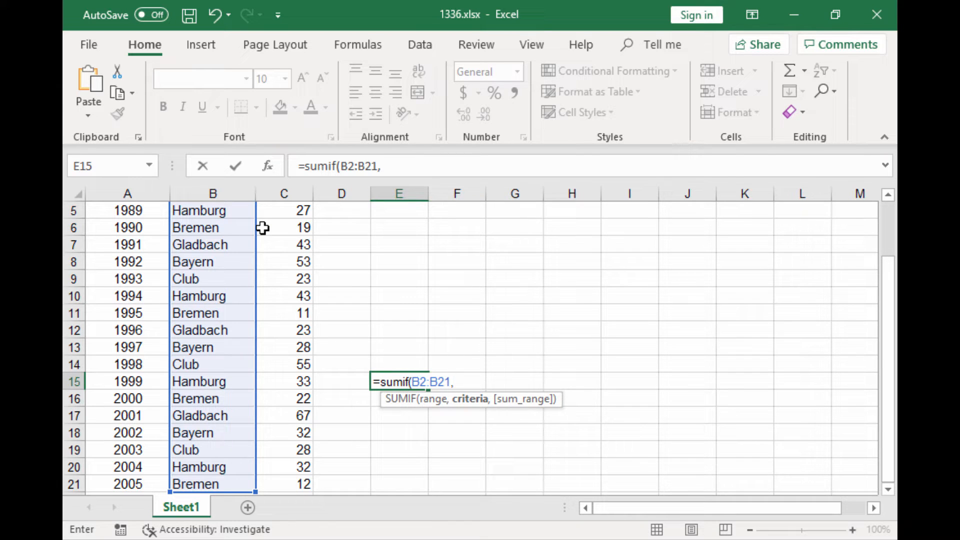
Step: Complete the SUMIF formula with the Gladbach cell B17 as criteria and the Points values C2:C21 as the sum range
{"action": "left_click", "coordinate": [202, 414]}
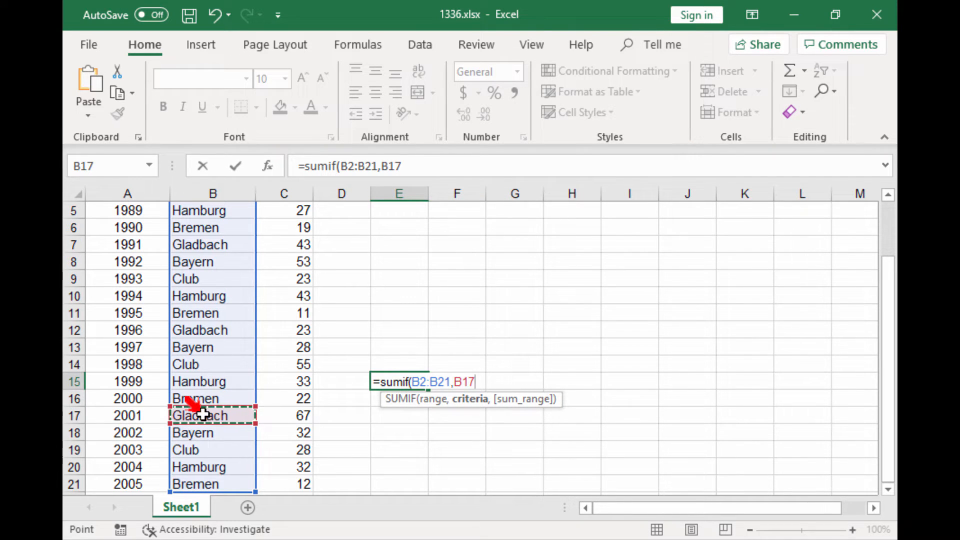
{"action": "type", "text": ","}
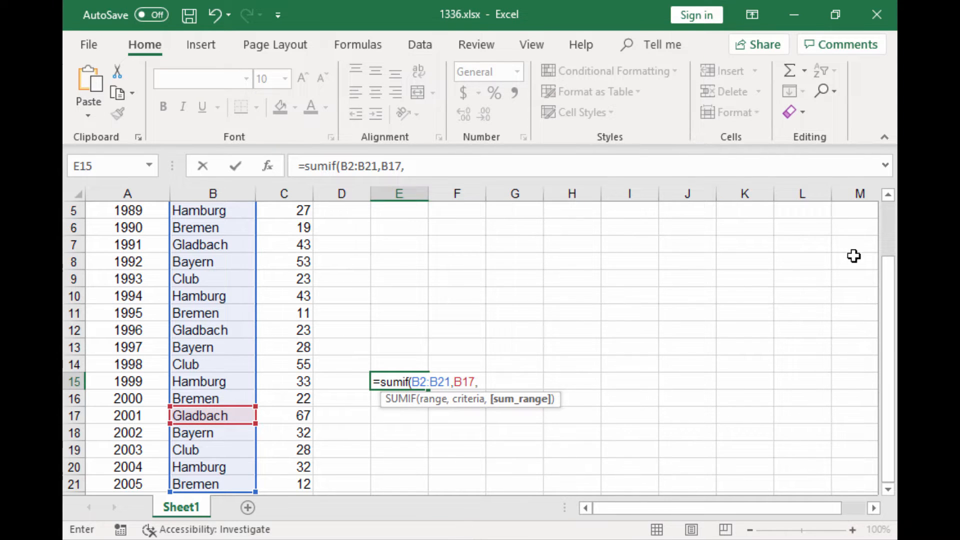
{"action": "scroll", "coordinate": [893, 243], "scroll_direction": "up", "scroll_amount": 2}
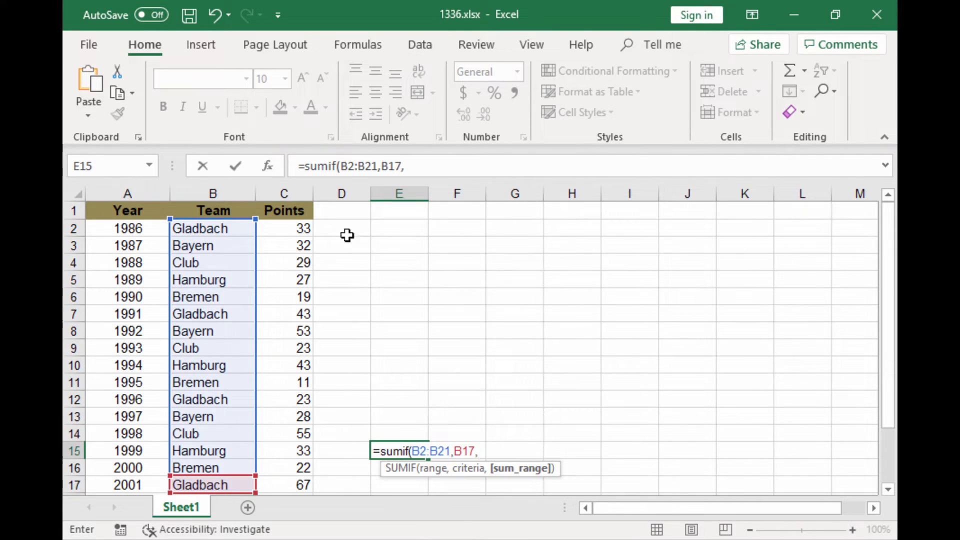
{"action": "left_click", "coordinate": [299, 227]}
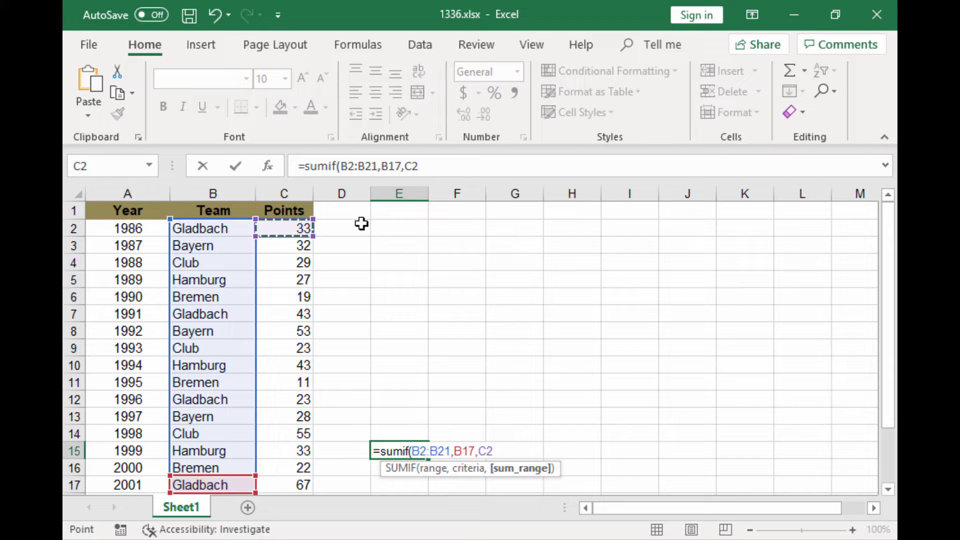
{"action": "key", "text": "ctrl+shift+Down"}
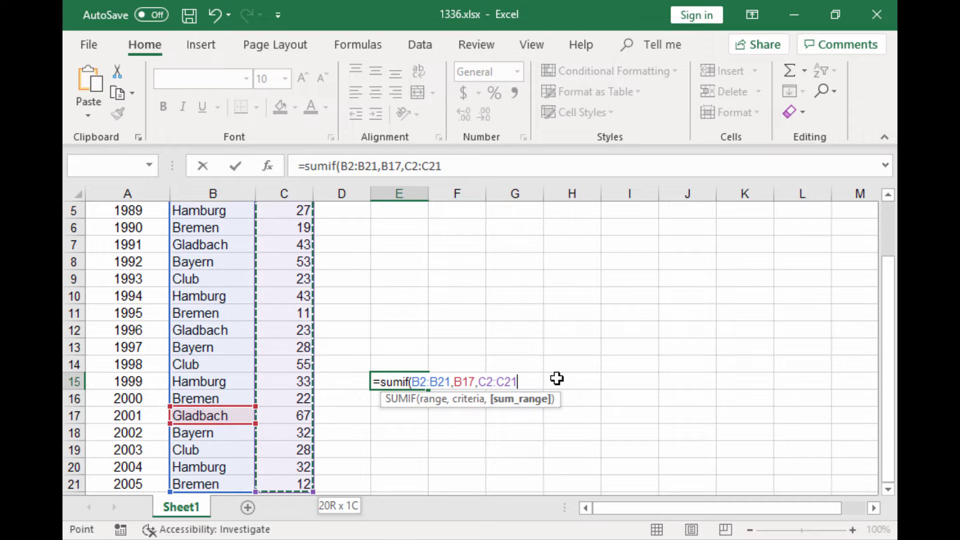
{"action": "type", "text": ")"}
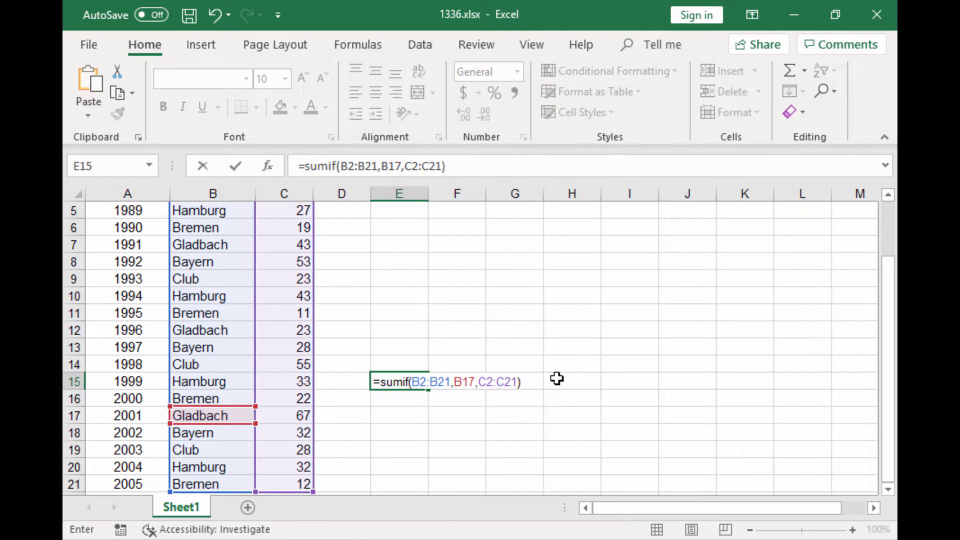
{"action": "key", "text": "Return"}
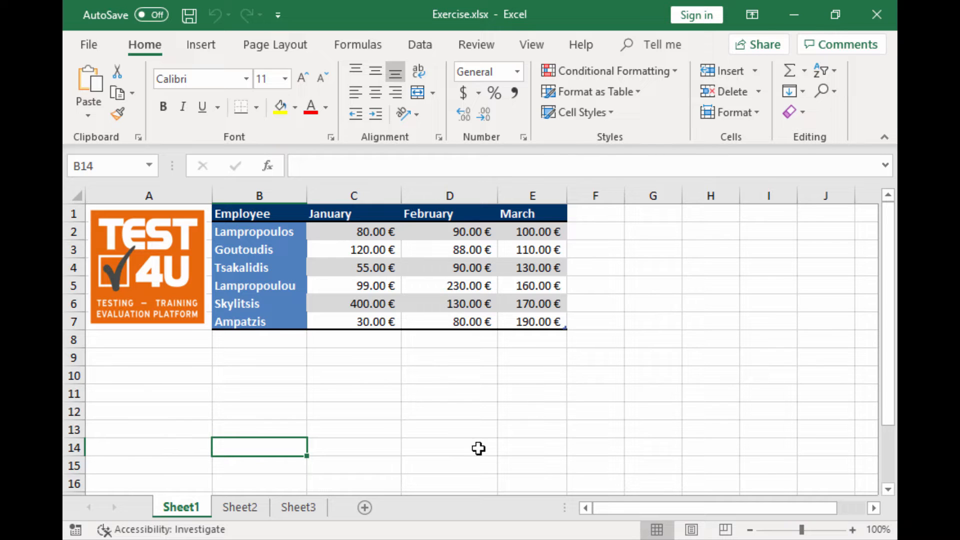
Step: Go to Sheet3 of the exercise workbook and start an AVERAGEIF formula in cell B8, below the Average row
{"action": "left_click", "coordinate": [314, 506]}
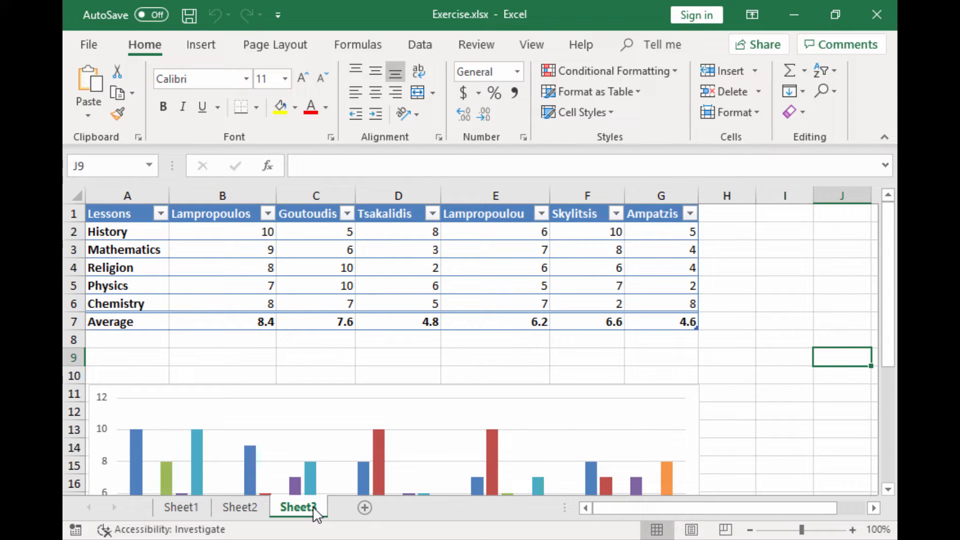
{"action": "left_click", "coordinate": [244, 340]}
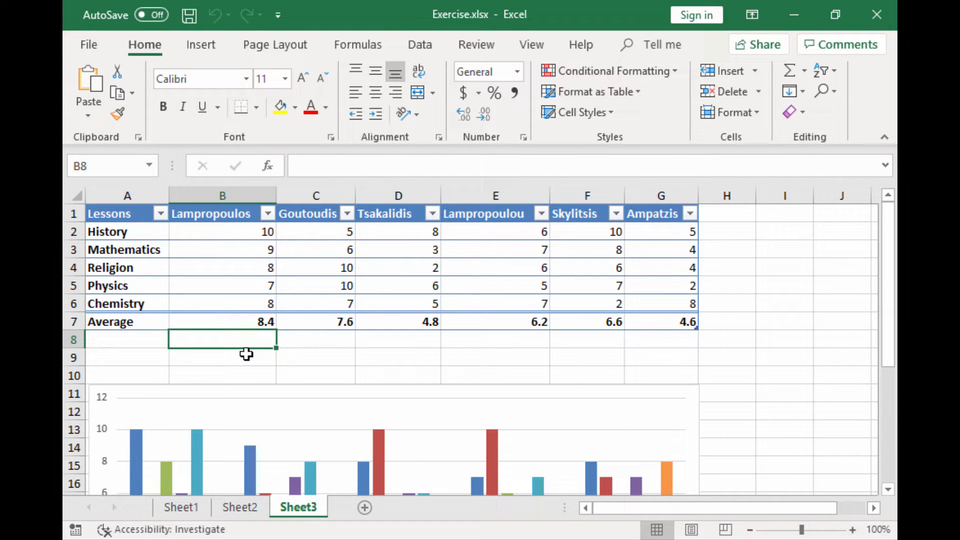
{"action": "type", "text": "=ave"}
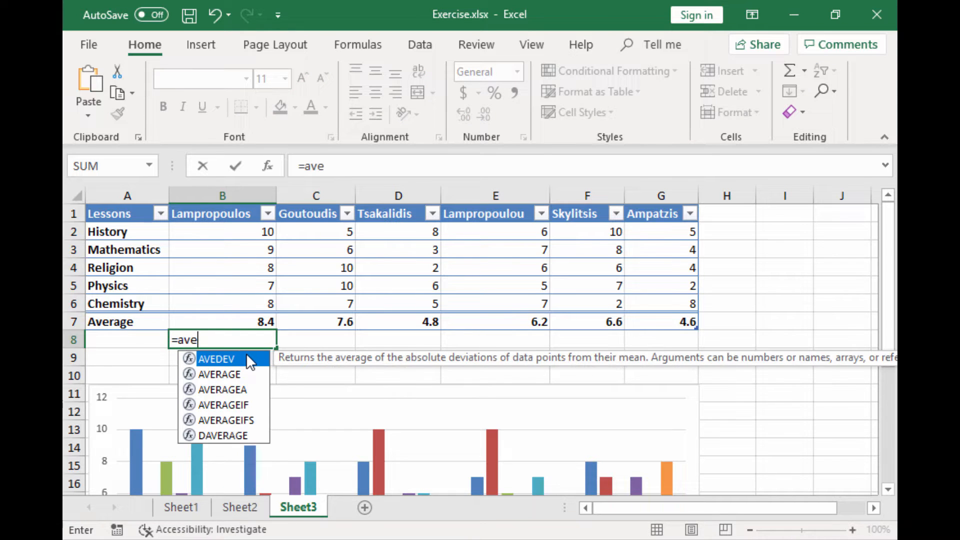
{"action": "type", "text": "ra"}
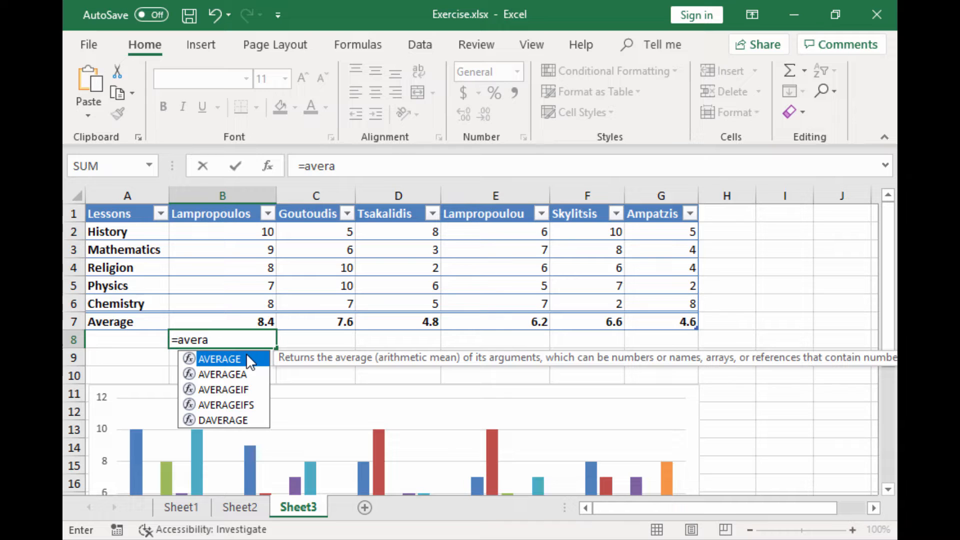
{"action": "left_click", "coordinate": [239, 392]}
{"action": "double_click", "coordinate": [239, 390]}
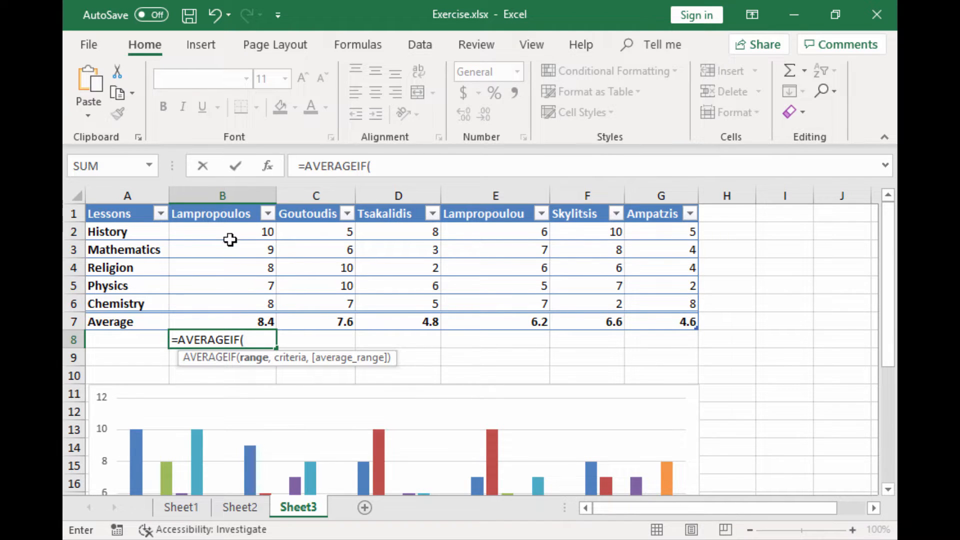
Step: Complete the AVERAGEIF formula with the first student's grades B2:B6 as the range and ">=5" as the criteria
{"action": "left_click_drag", "start_coordinate": [230, 240], "coordinate": [233, 301]}
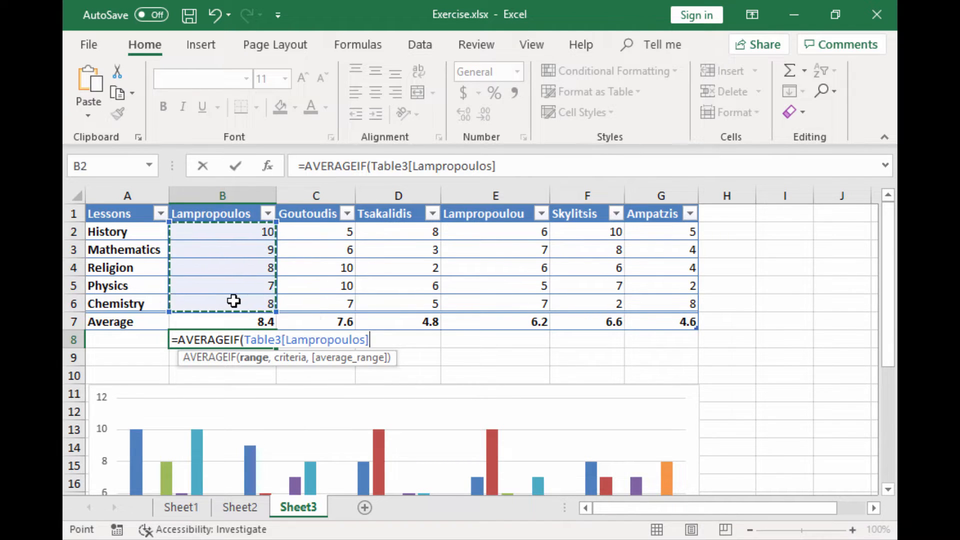
{"action": "type", "text": ","}
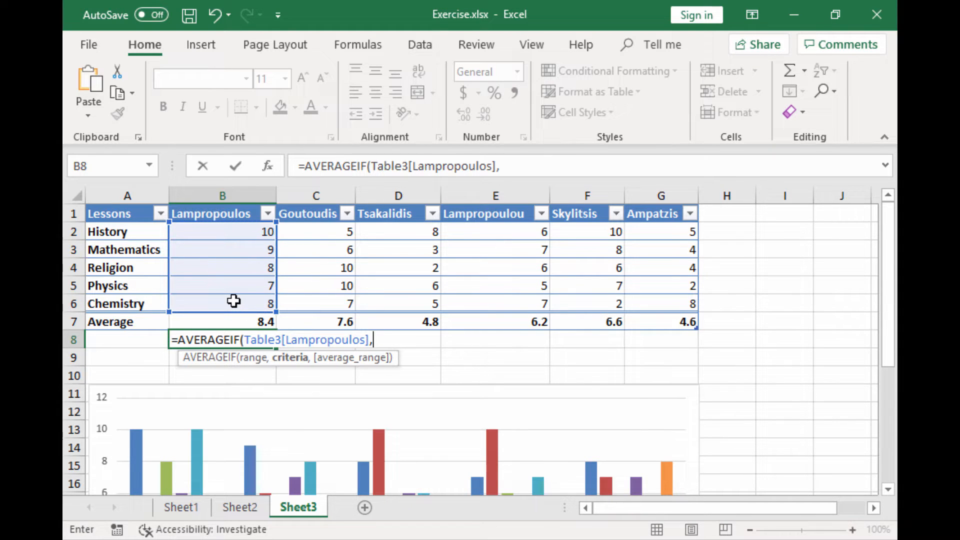
{"action": "type", "text": "\">=5\""}
{"action": "key", "text": "Return"}
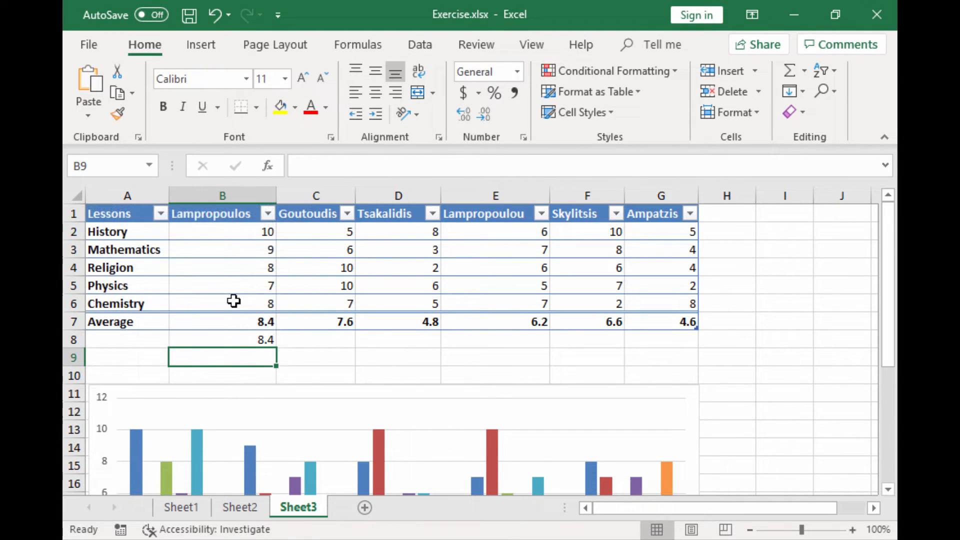
Step: Fill the AVERAGEIF formula across row 8 from B8 through G8
{"action": "left_click", "coordinate": [243, 340]}
{"action": "left_click_drag", "start_coordinate": [276, 347], "coordinate": [680, 350]}
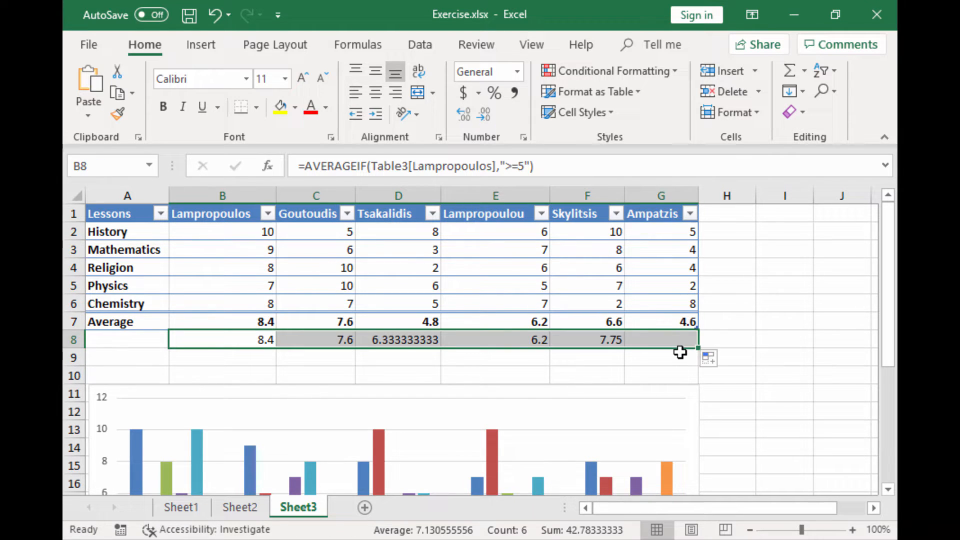
{"action": "left_click", "coordinate": [739, 338]}
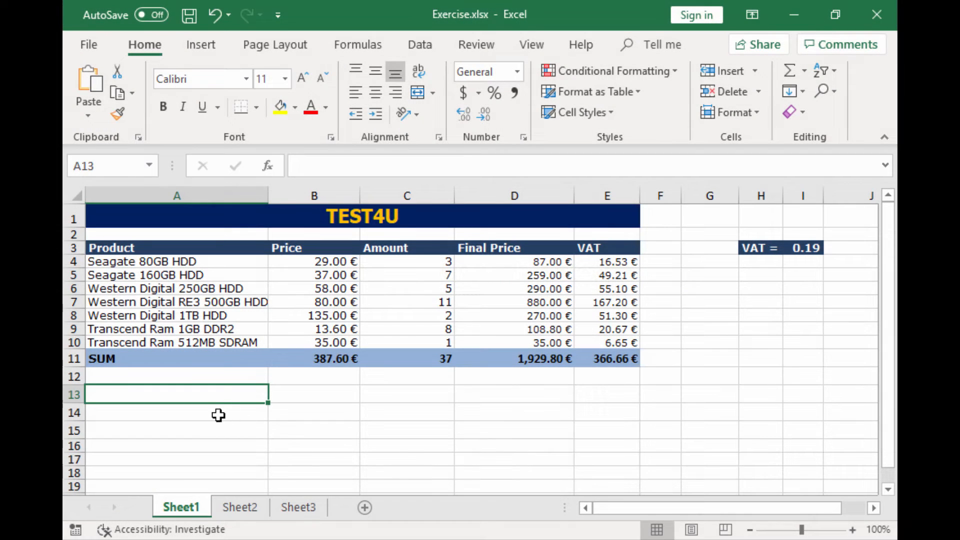
Step: Start a COUNTIF formula in cell A13 with the Final Price values D4:D10 as its range
{"action": "type", "text": "="}
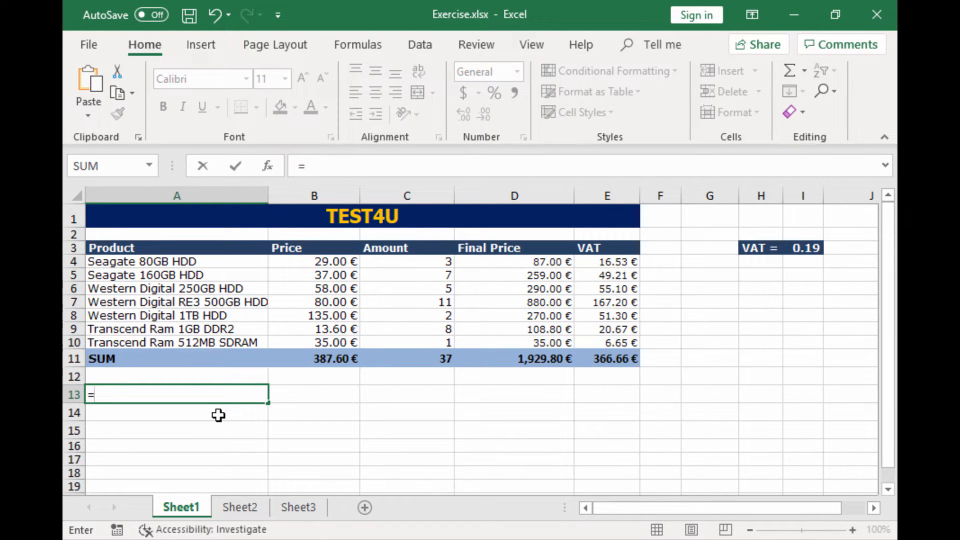
{"action": "type", "text": "countif"}
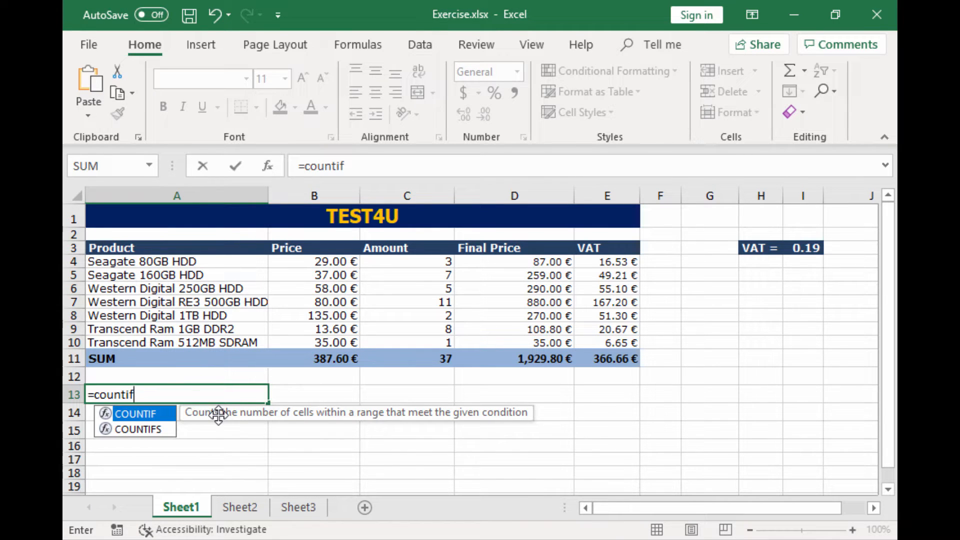
{"action": "type", "text": "("}
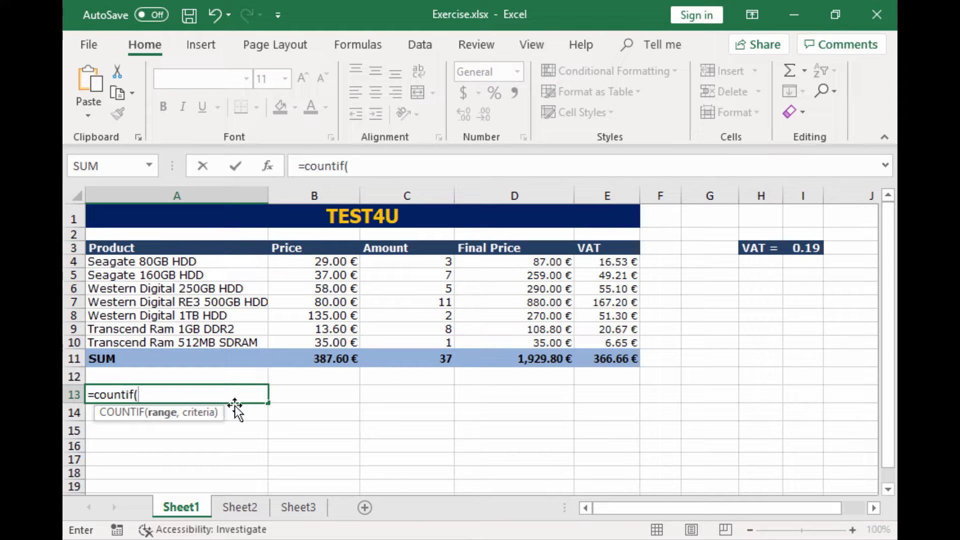
{"action": "left_click_drag", "start_coordinate": [492, 261], "coordinate": [479, 323]}
{"action": "left_click_drag", "start_coordinate": [480, 342], "coordinate": [480, 343]}
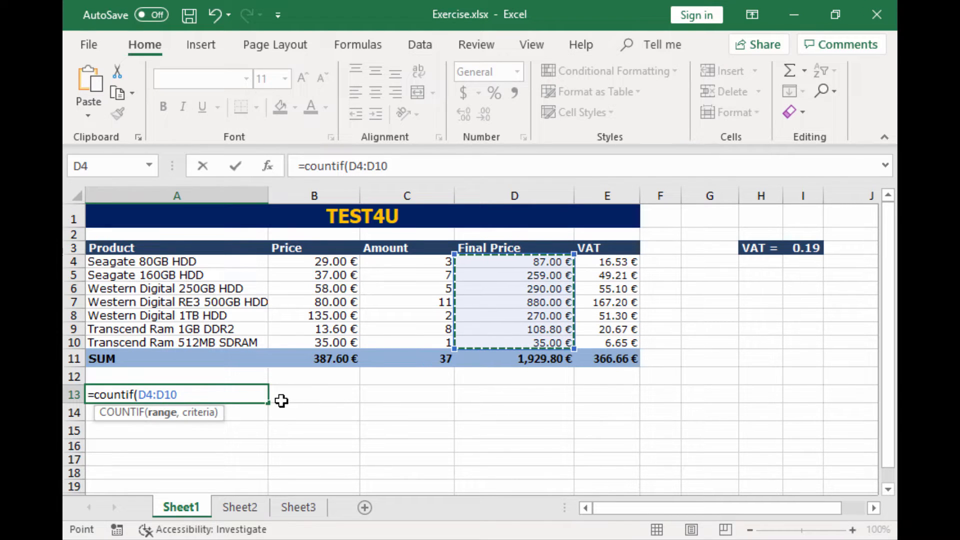
Step: Complete the COUNTIF formula in A13 with ">250" as the criteria
{"action": "type", "text": ","}
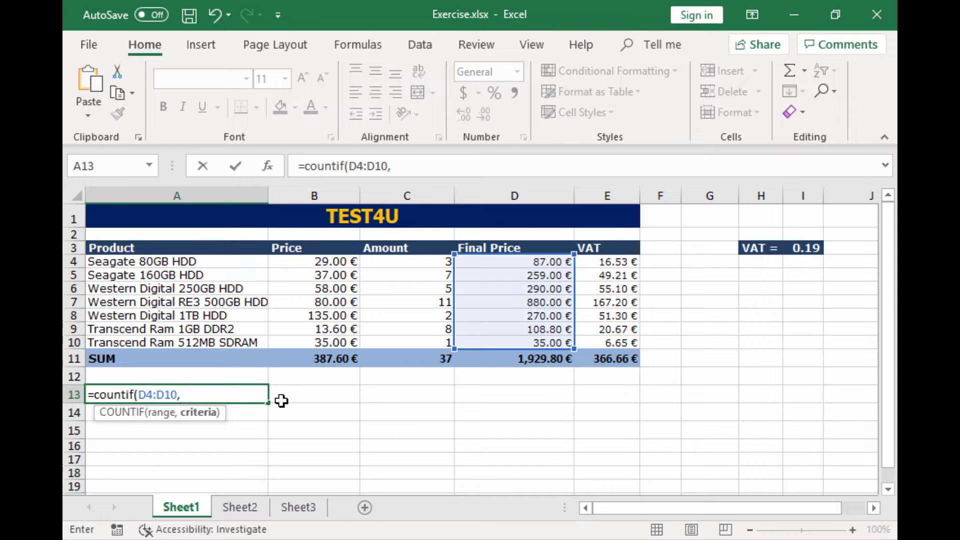
{"action": "type", "text": "\">250\""}
{"action": "key", "text": "shift"}
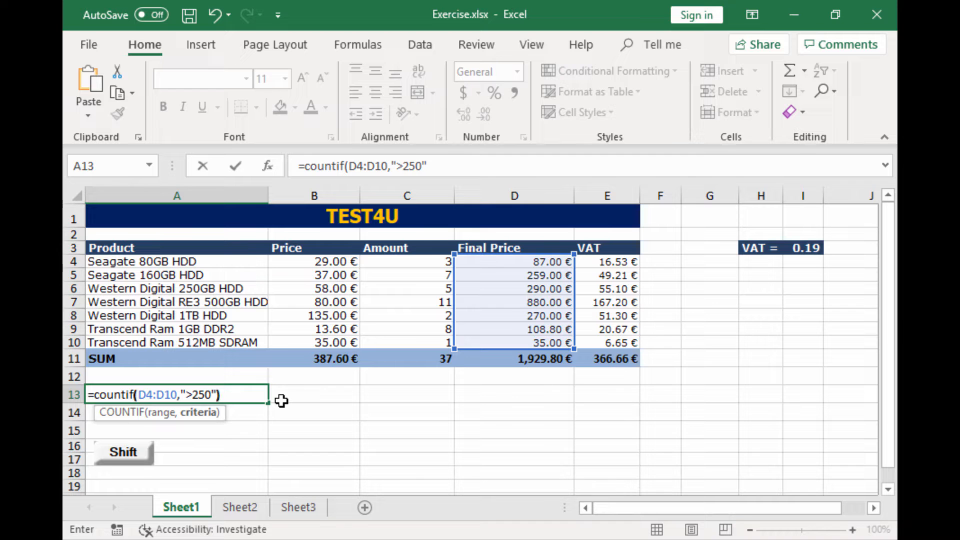
{"action": "type", "text": ")"}
{"action": "key", "text": "Return"}
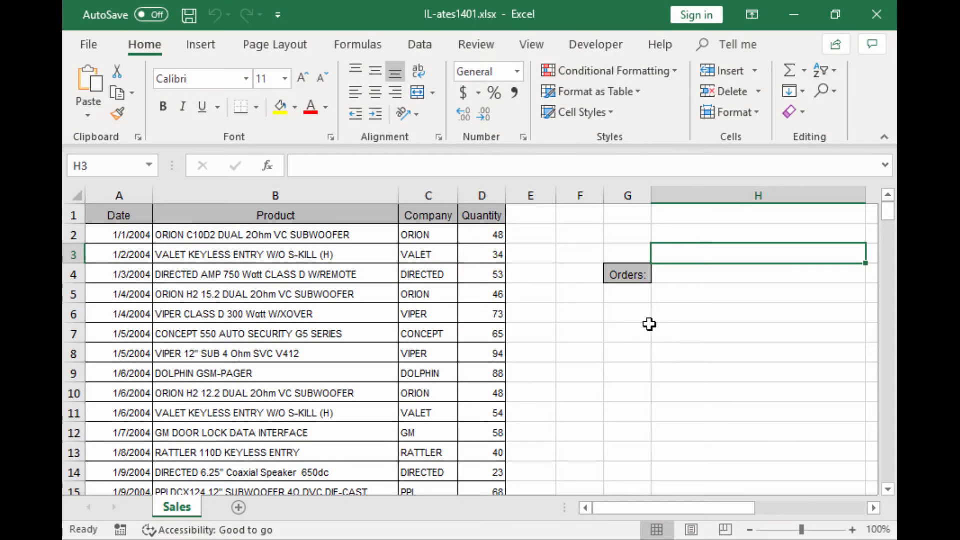
Step: Start a SUMIFS formula in cell H4 beside Orders with the Quantity values D2:D201 as the sum range
{"action": "left_click", "coordinate": [675, 272]}
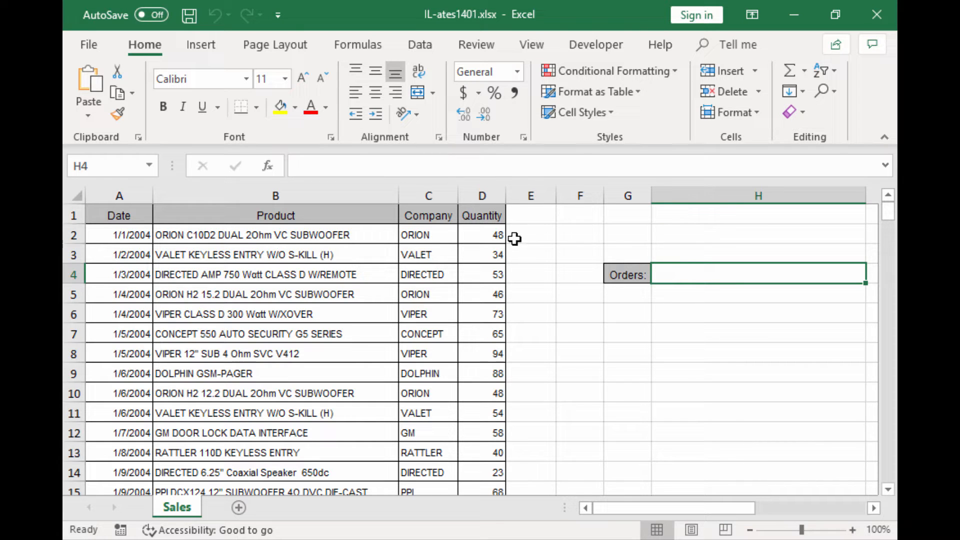
{"action": "left_click", "coordinate": [440, 169]}
{"action": "type", "text": "="}
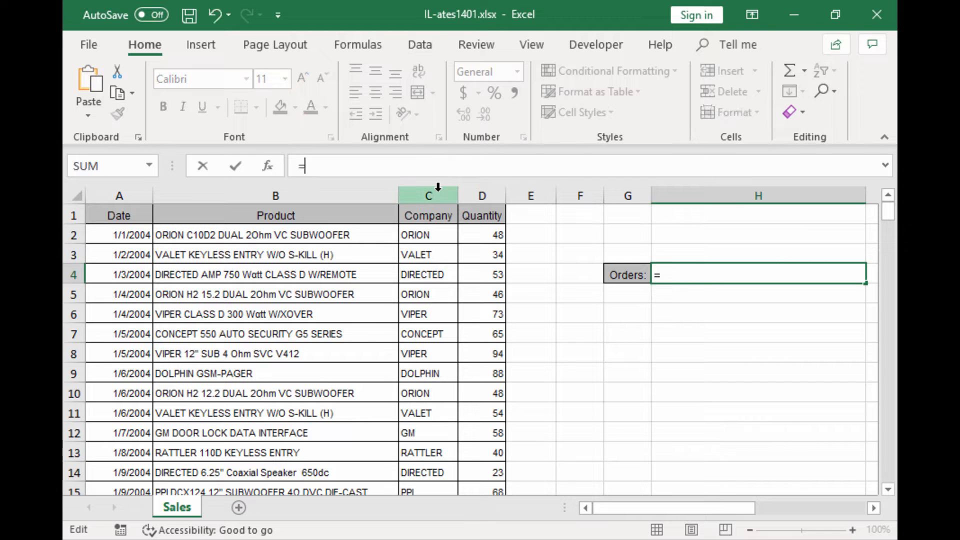
{"action": "type", "text": "sumi"}
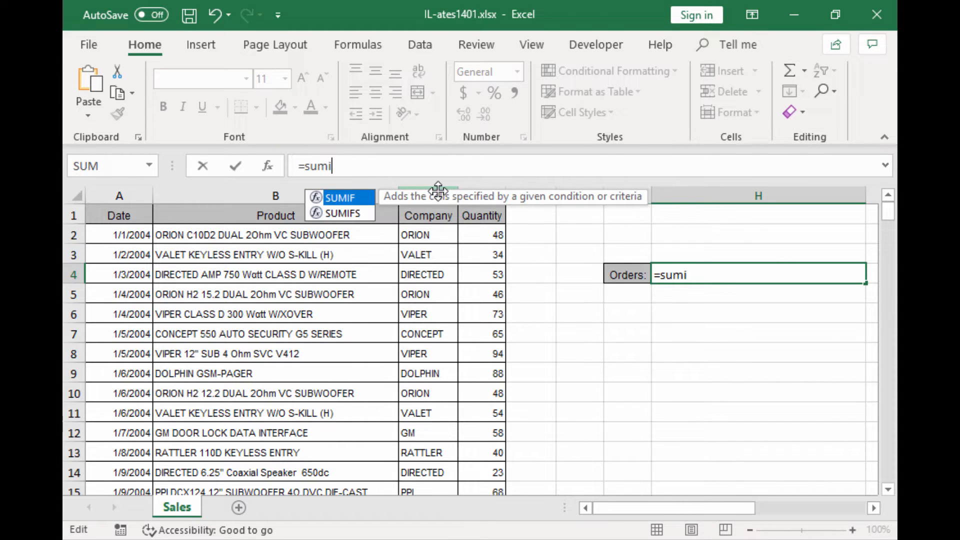
{"action": "type", "text": "fs"}
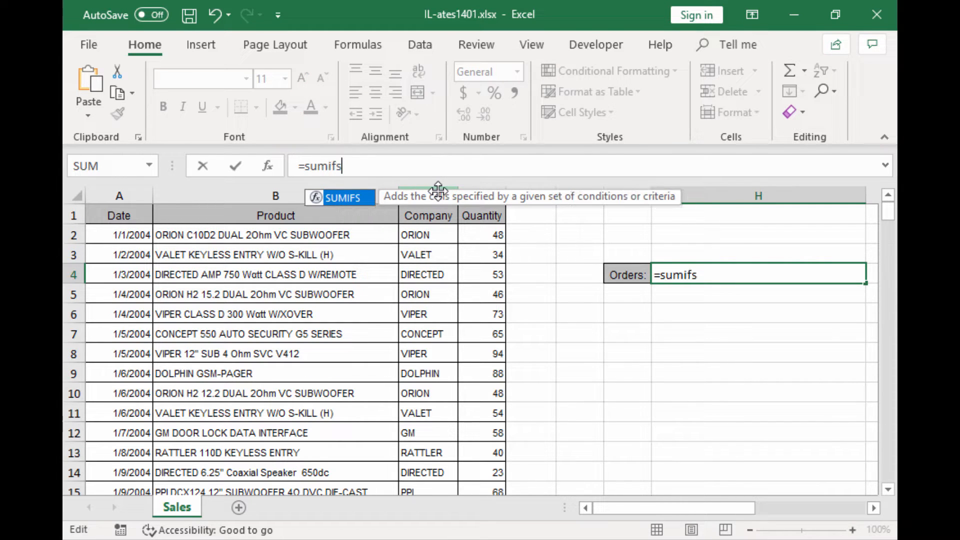
{"action": "type", "text": "("}
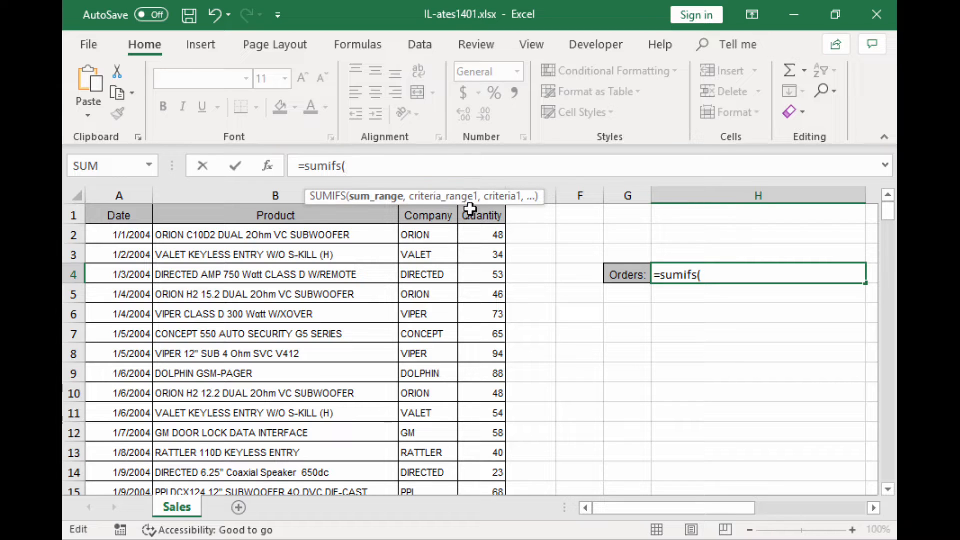
{"action": "left_click", "coordinate": [478, 233]}
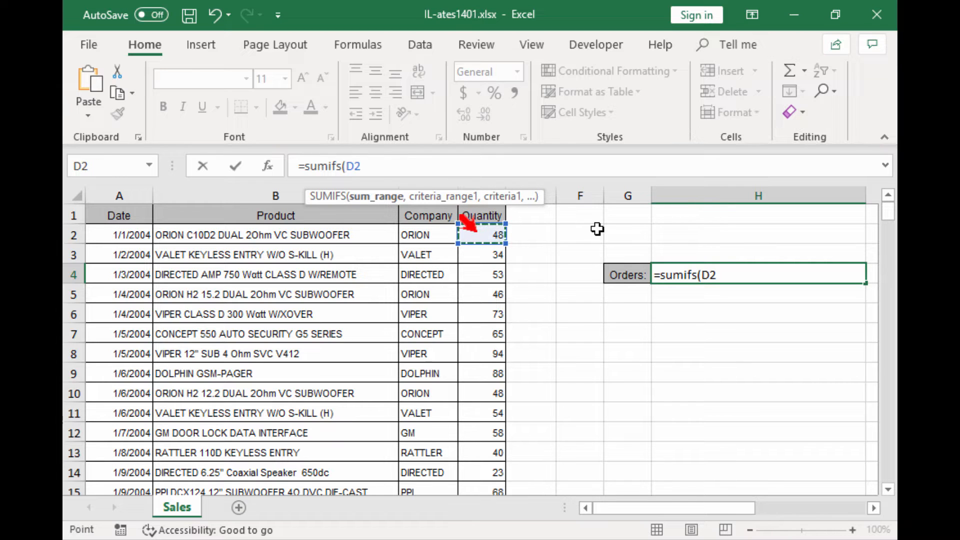
{"action": "key", "text": "ctrl+shift+Down"}
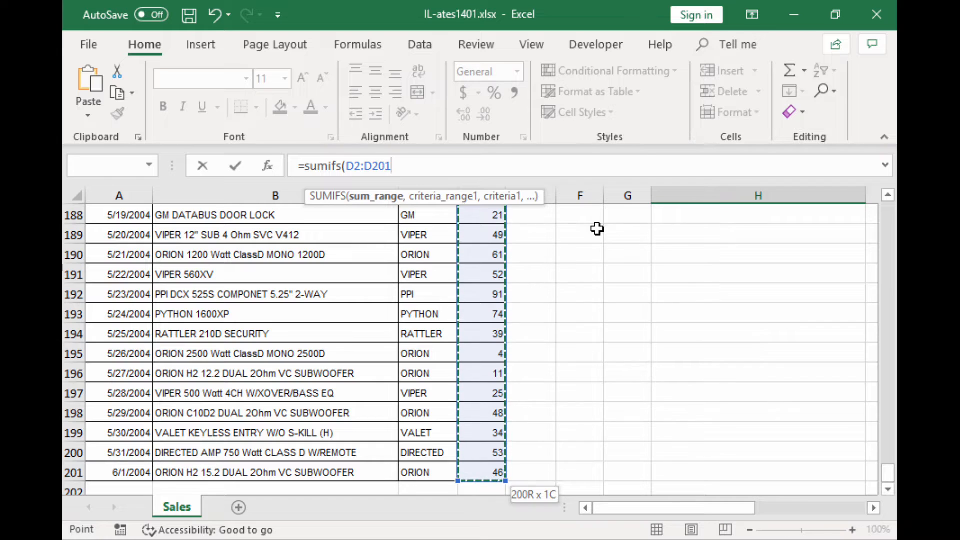
{"action": "type", "text": ","}
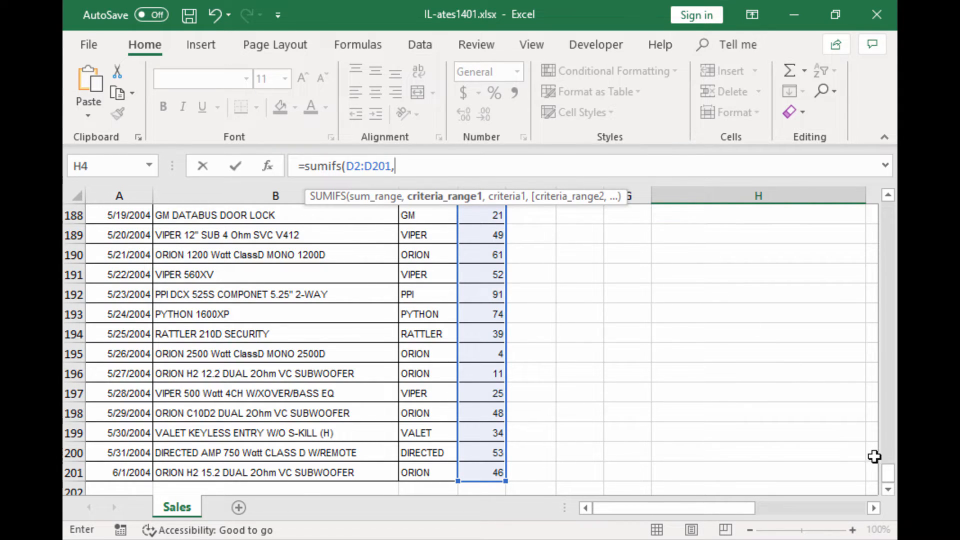
Step: Add the Quantity values D2:D201 as the first criteria range of the SUMIFS formula, with ">40" as its criteria
{"action": "left_click_drag", "start_coordinate": [889, 479], "coordinate": [893, 210]}
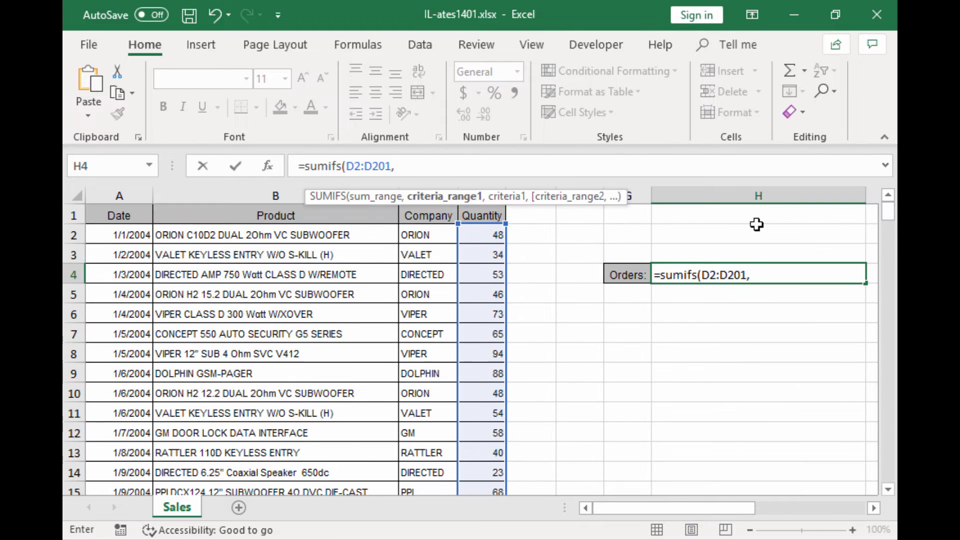
{"action": "left_click", "coordinate": [481, 234]}
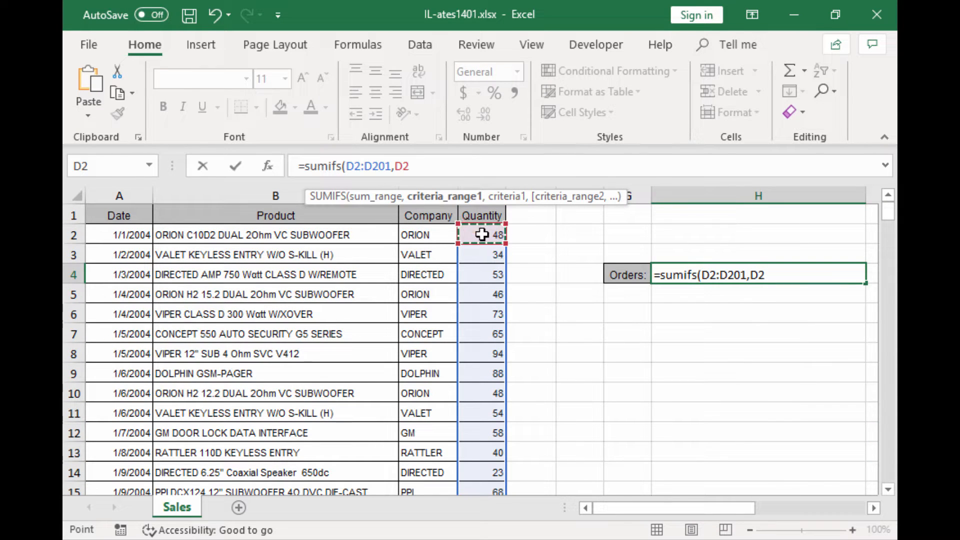
{"action": "key", "text": "ctrl+shift+Down"}
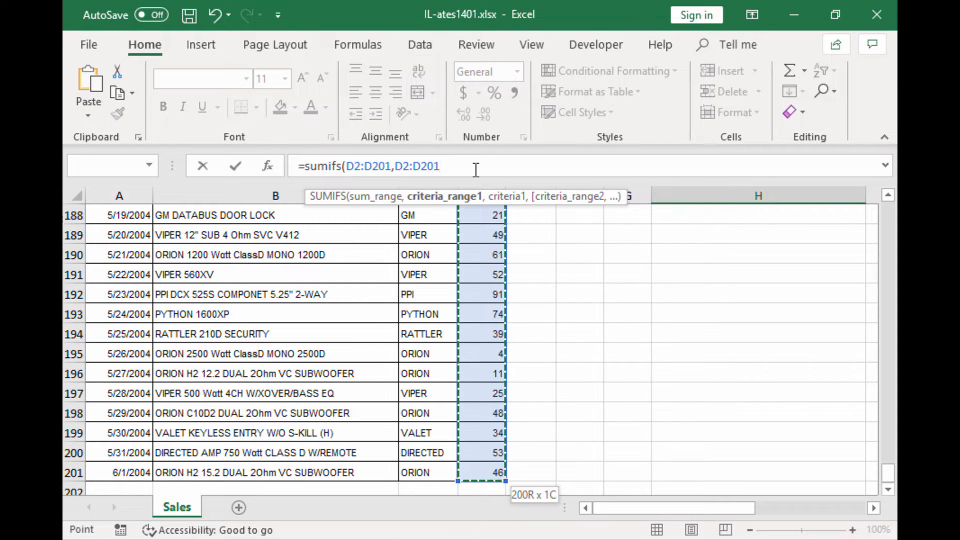
{"action": "type", "text": ","}
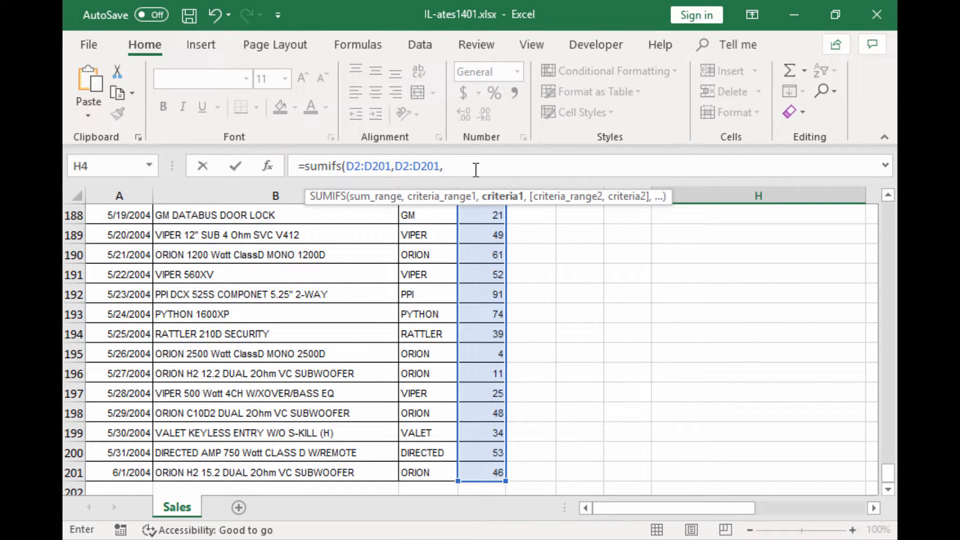
{"action": "key", "text": "shift"}
{"action": "type", "text": "\">"}
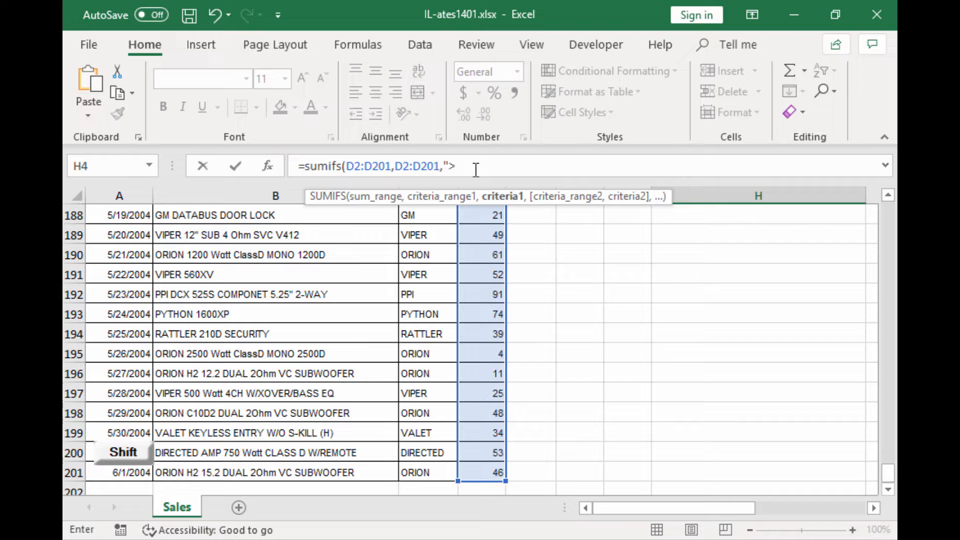
{"action": "type", "text": "40\","}
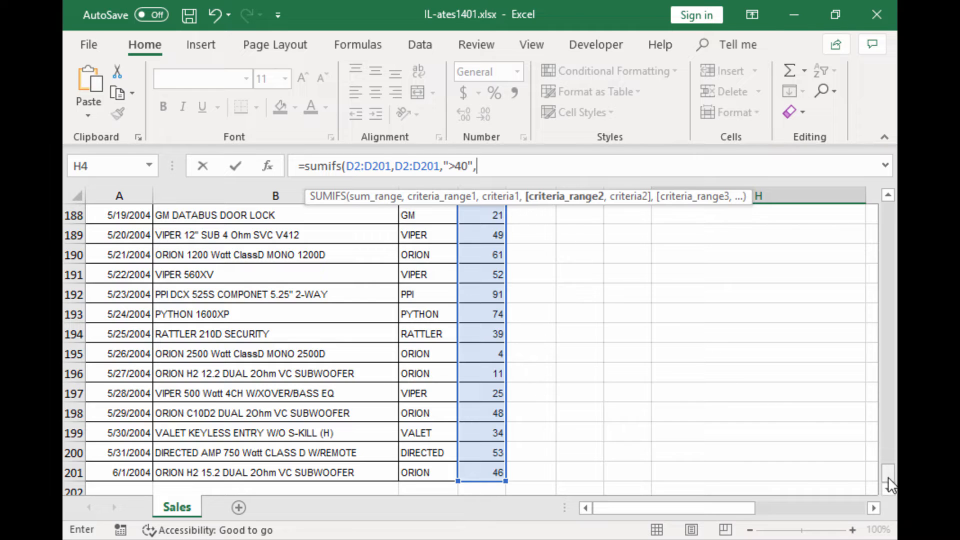
Step: Complete the SUMIFS formula with the dates A2:A201 as the second criteria range and ">2/1/2004" as its criteria
{"action": "left_click_drag", "start_coordinate": [889, 473], "coordinate": [870, 208]}
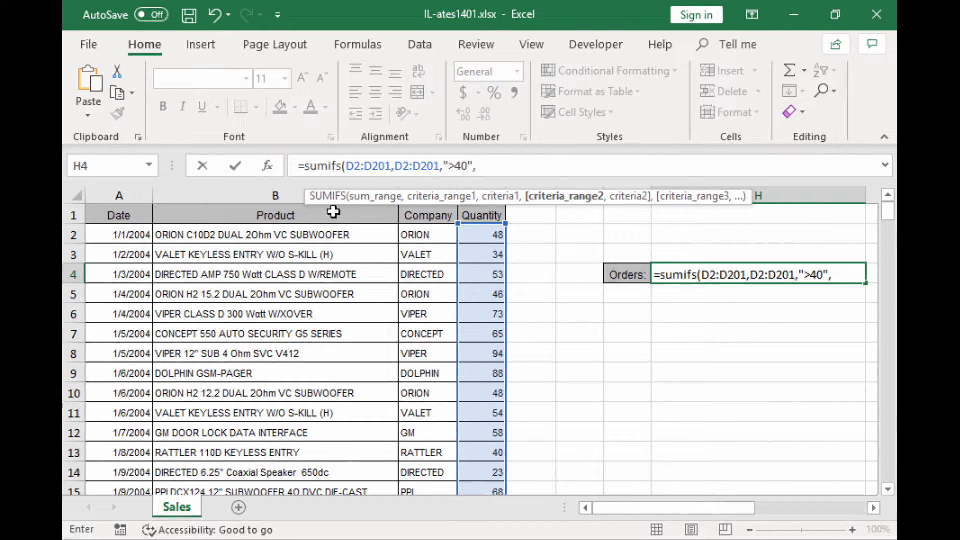
{"action": "left_click", "coordinate": [134, 236]}
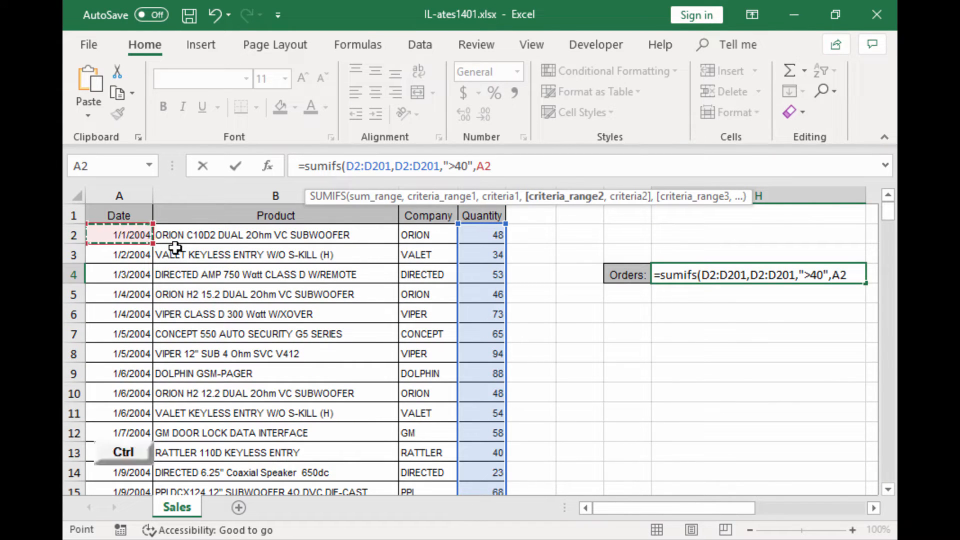
{"action": "key", "text": "ctrl+shift+Down"}
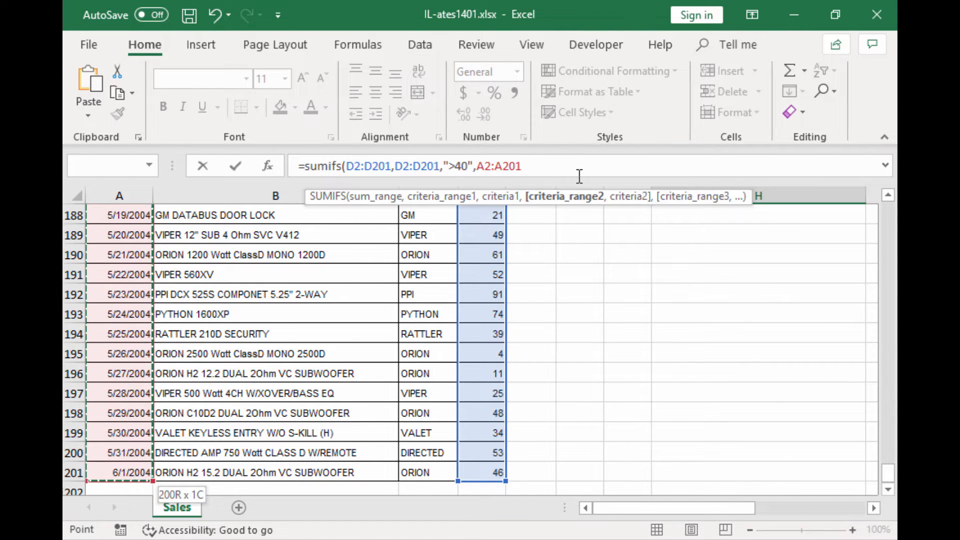
{"action": "type", "text": ",\">2/1/"}
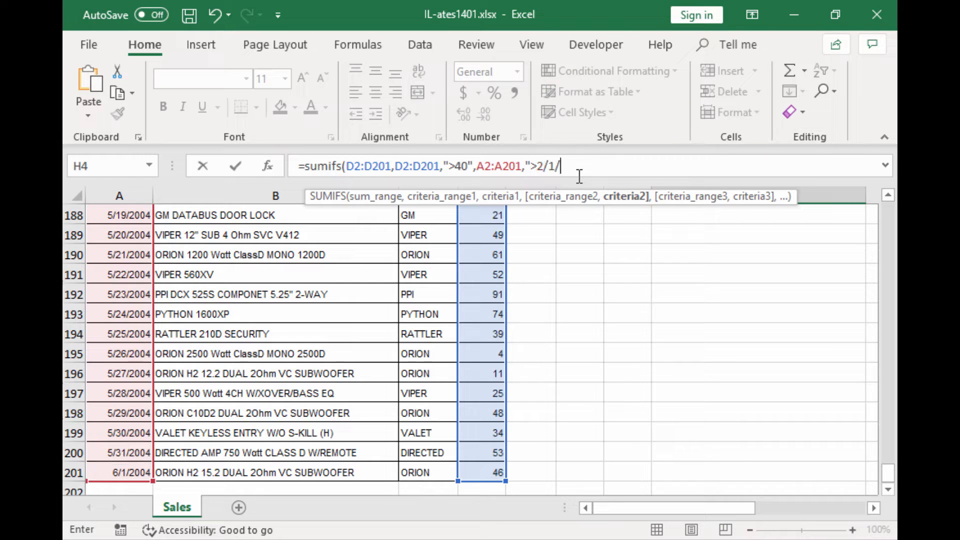
{"action": "type", "text": "2004\""}
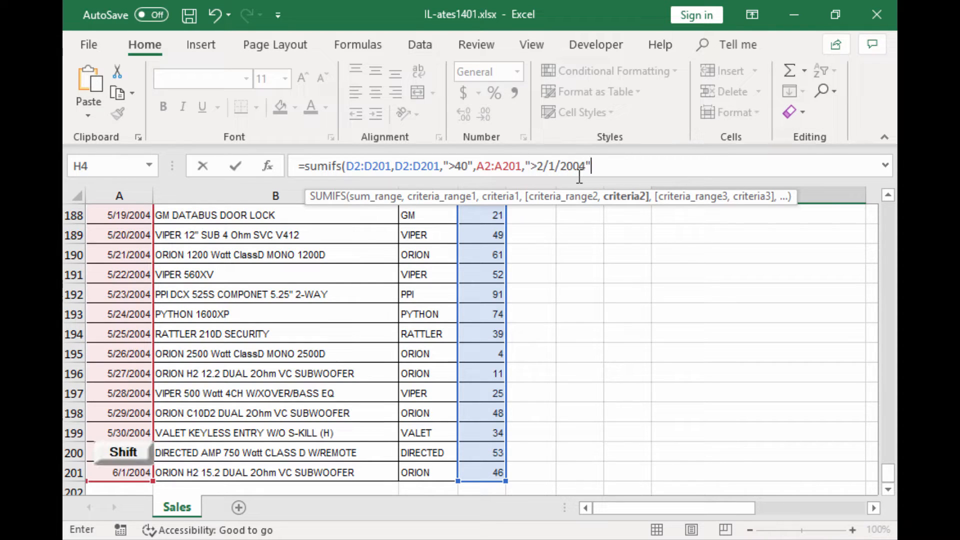
{"action": "type", "text": ")"}
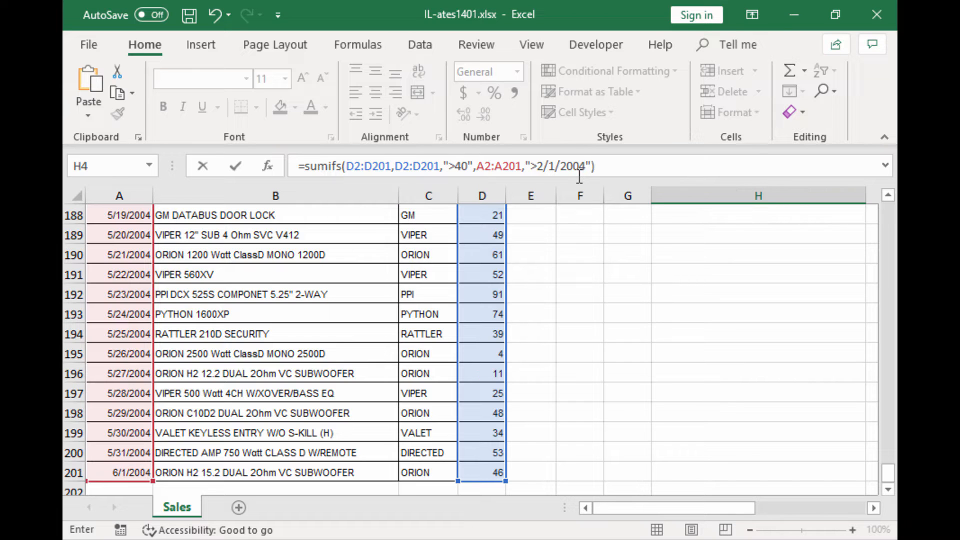
{"action": "key", "text": "Return"}
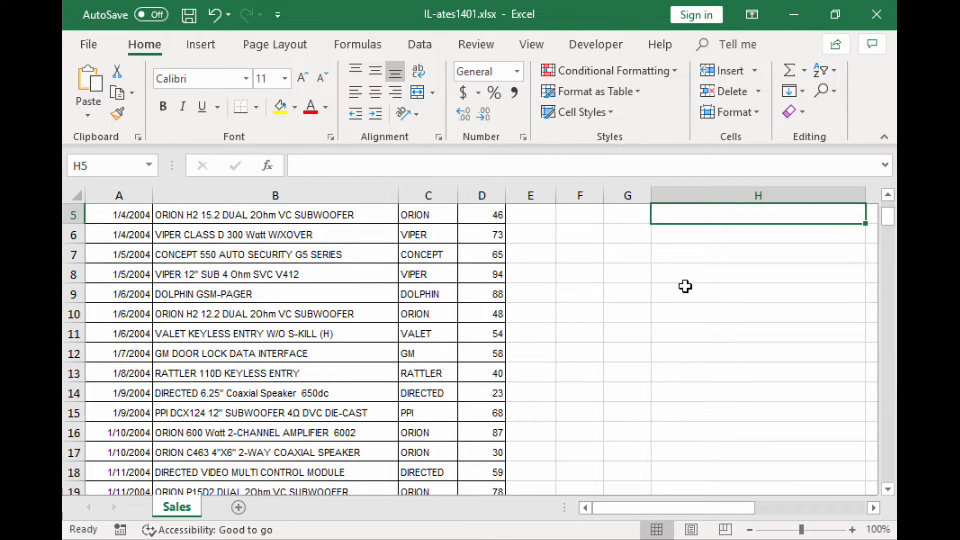
{"action": "scroll", "coordinate": [690, 295], "scroll_direction": "up", "scroll_amount": 1}
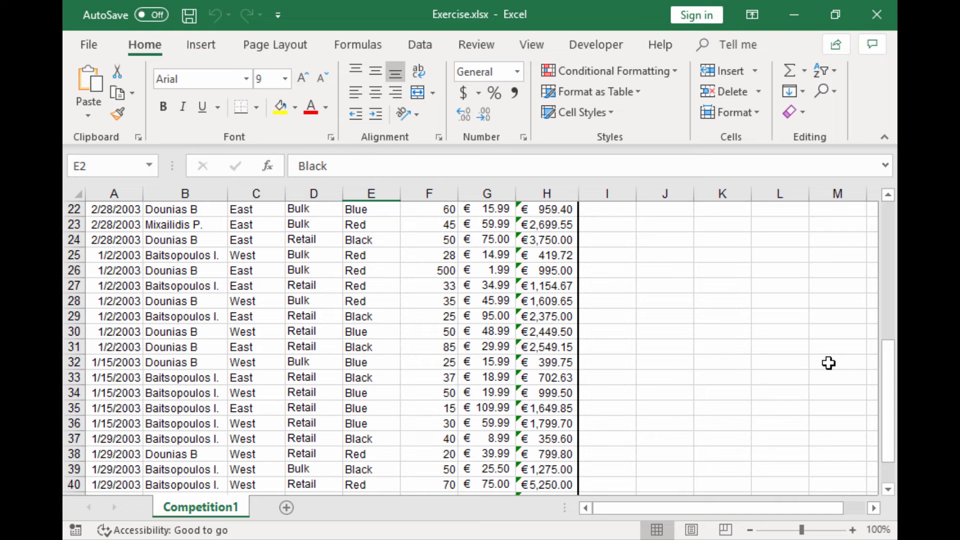
Step: Start an AVERAGEIFS formula in cell I2 of the Competition1 sheet with the Total values H2:H43 as the average range
{"action": "left_click_drag", "start_coordinate": [885, 368], "coordinate": [883, 232]}
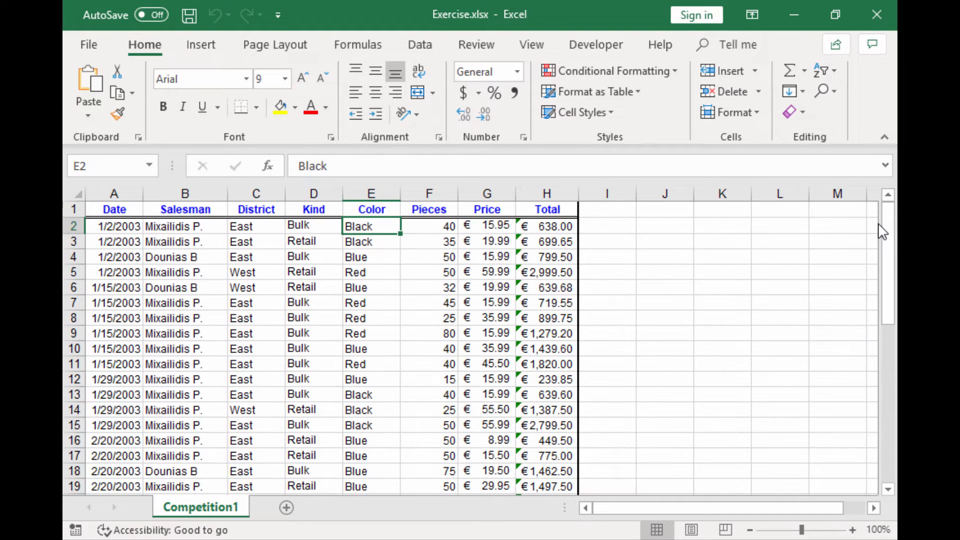
{"action": "left_click", "coordinate": [607, 227]}
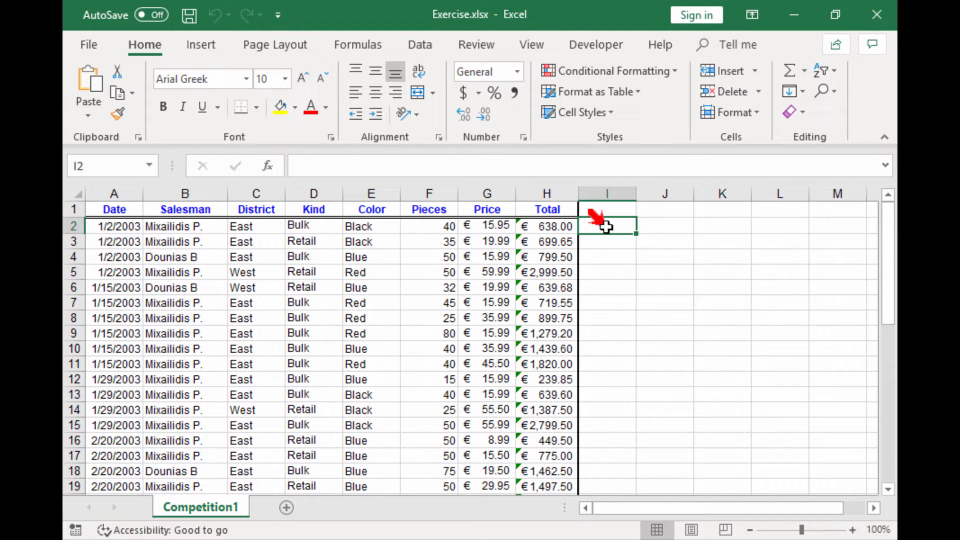
{"action": "left_click", "coordinate": [594, 167]}
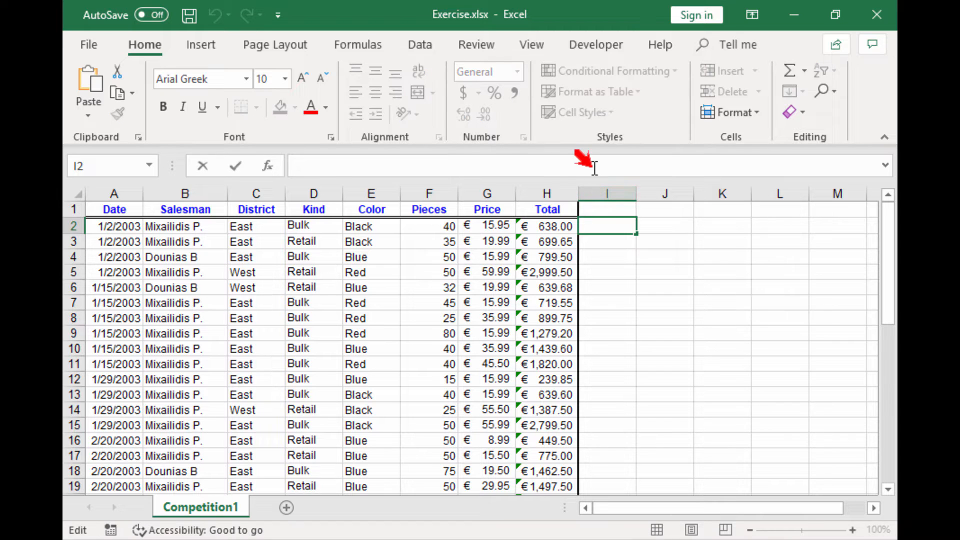
{"action": "type", "text": "=ave"}
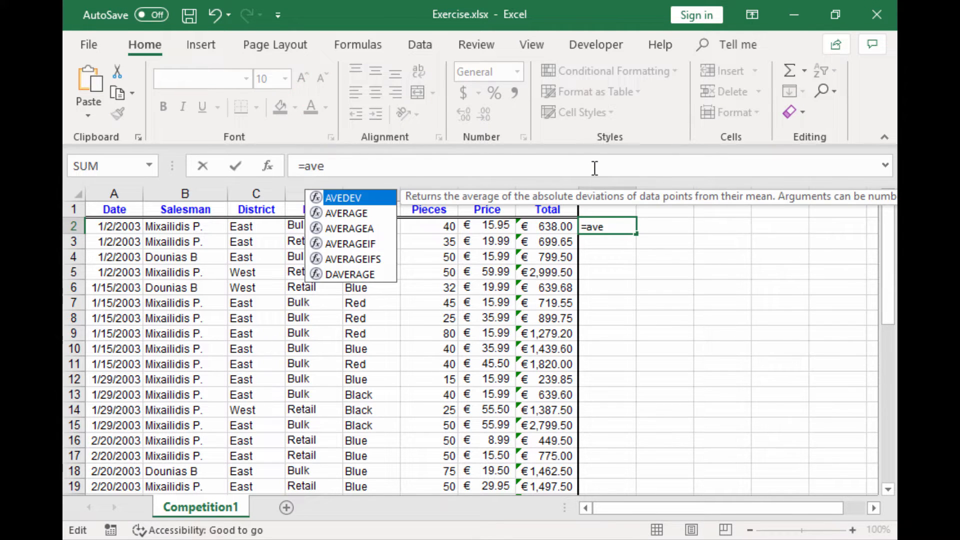
{"action": "type", "text": "rage"}
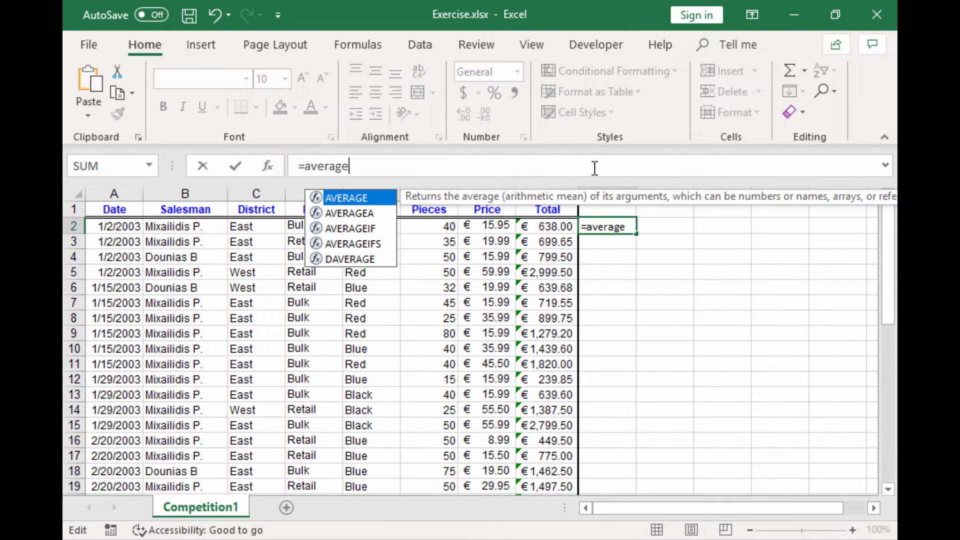
{"action": "type", "text": "ifs"}
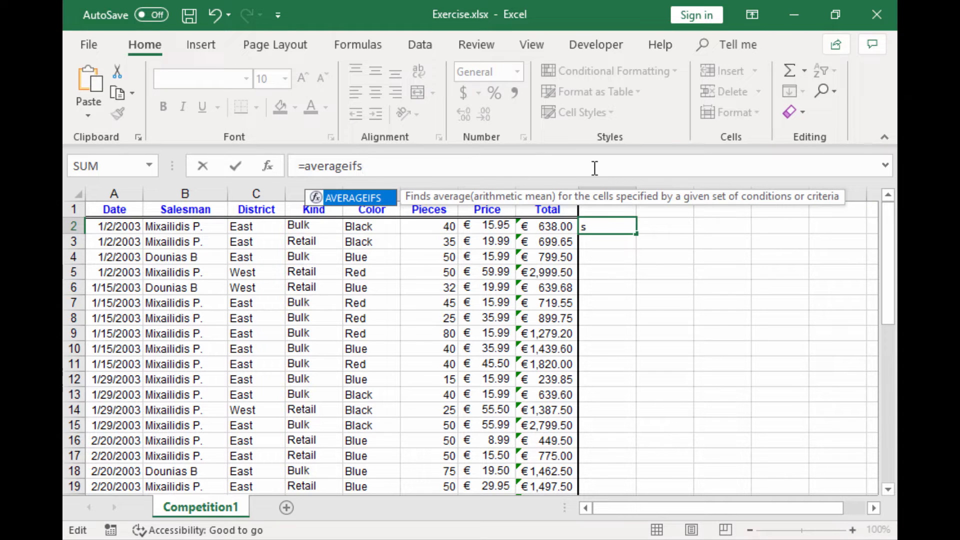
{"action": "type", "text": "("}
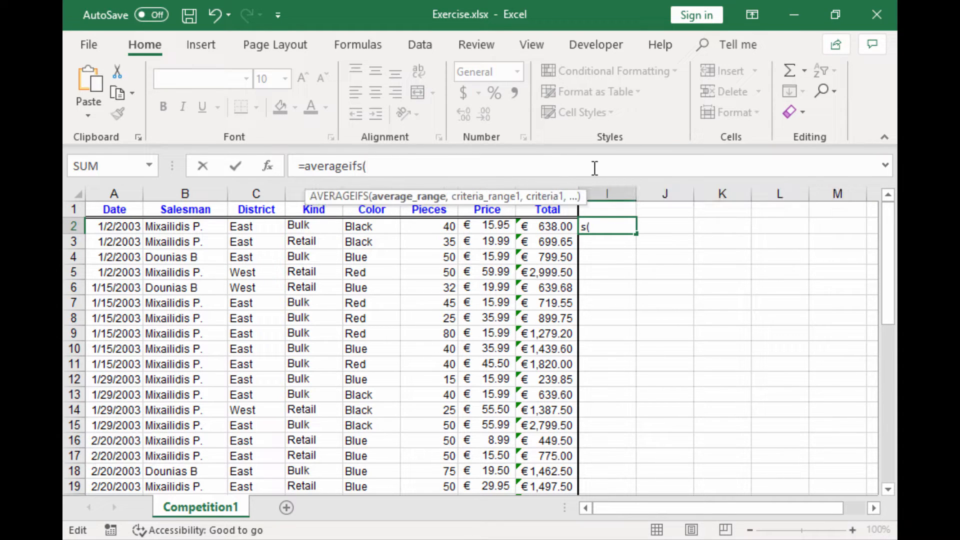
{"action": "left_click", "coordinate": [557, 227]}
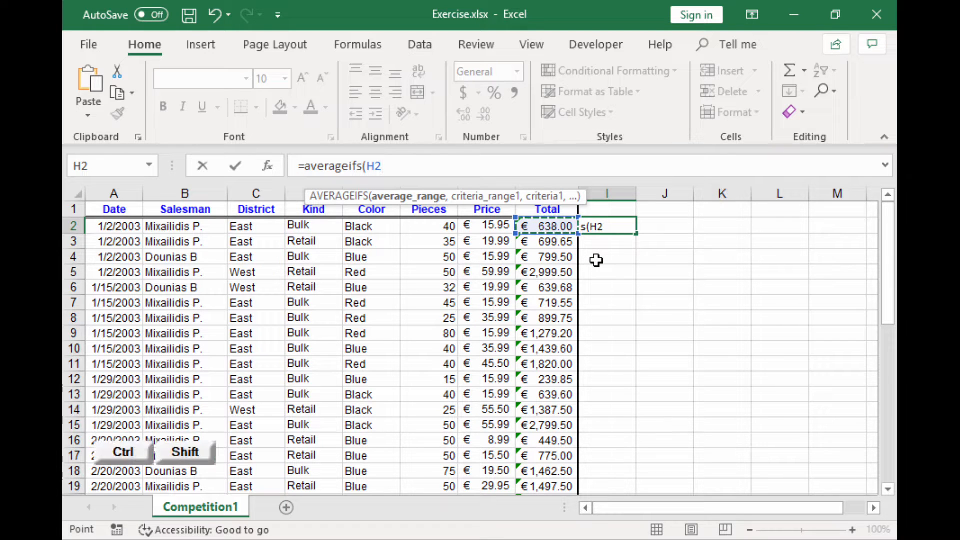
{"action": "key", "text": "ctrl+shift+Down"}
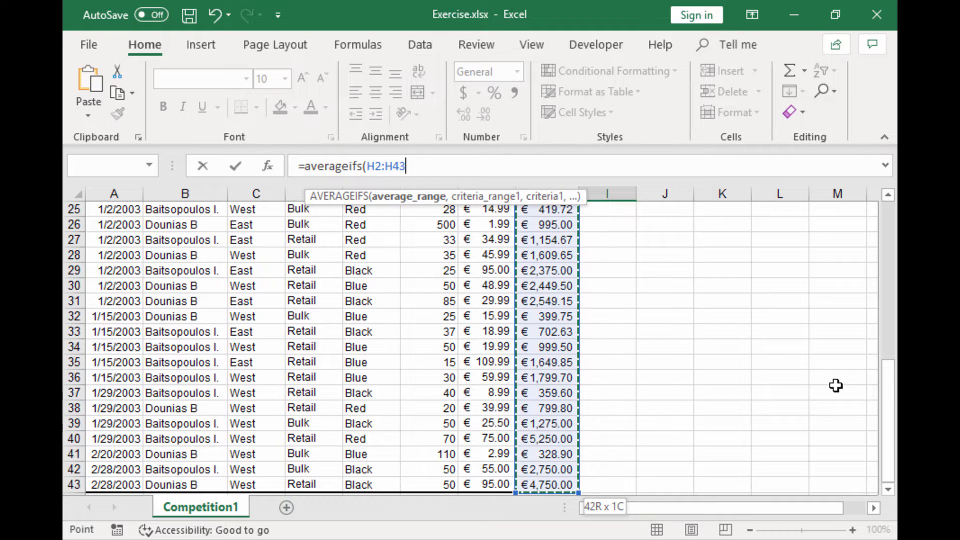
{"action": "left_click_drag", "start_coordinate": [886, 405], "coordinate": [883, 397]}
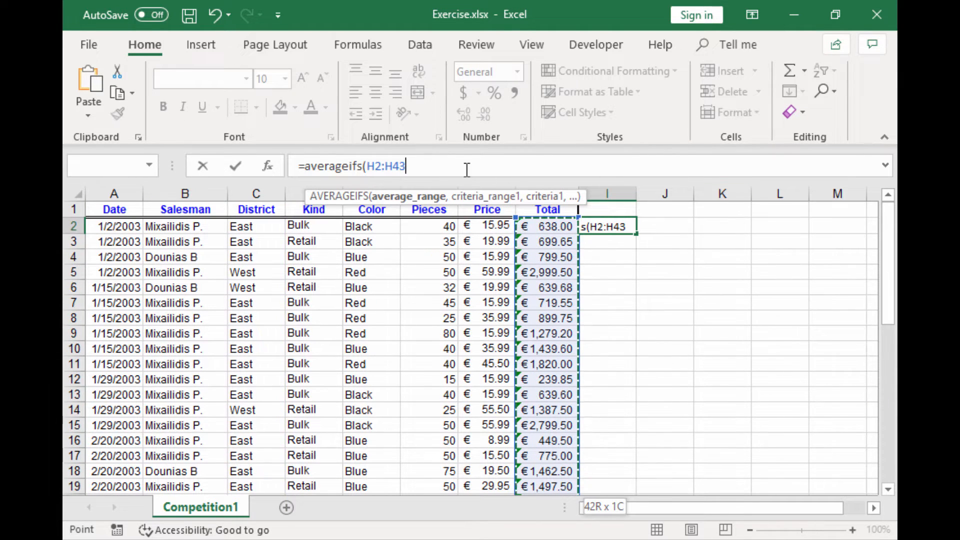
{"action": "type", "text": ","}
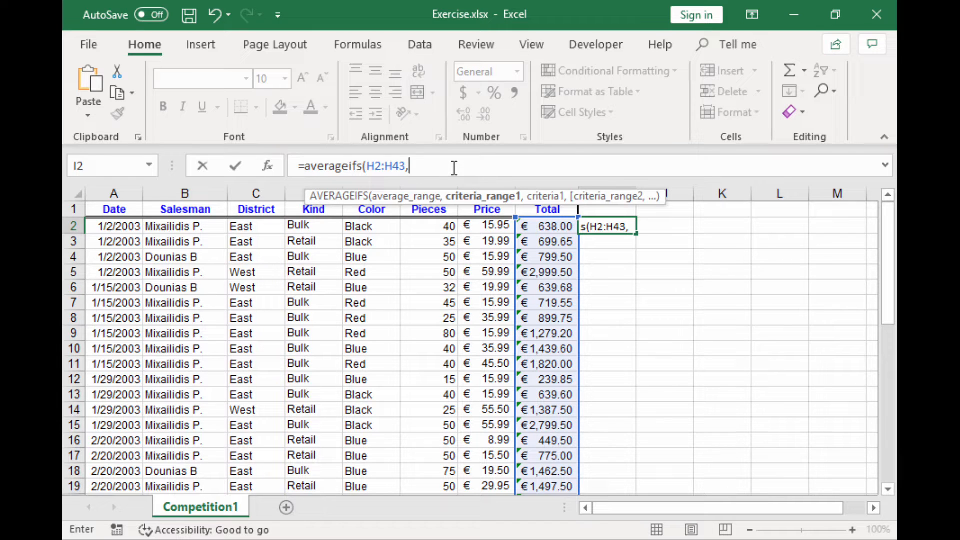
Step: Add the District values C2:C43 as the first criteria range of the AVERAGEIFS formula, with "West" as its criteria
{"action": "left_click", "coordinate": [262, 227]}
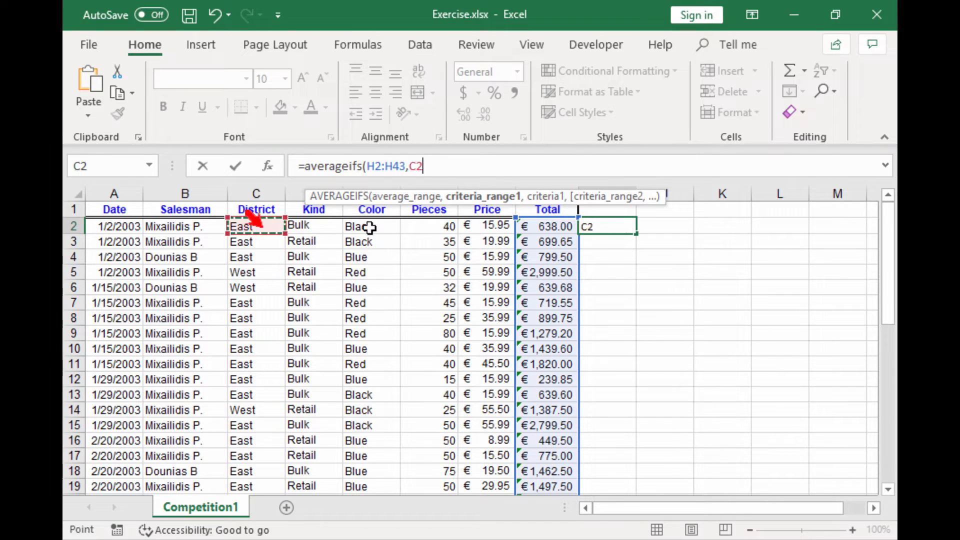
{"action": "key", "text": "ctrl+shift+Down"}
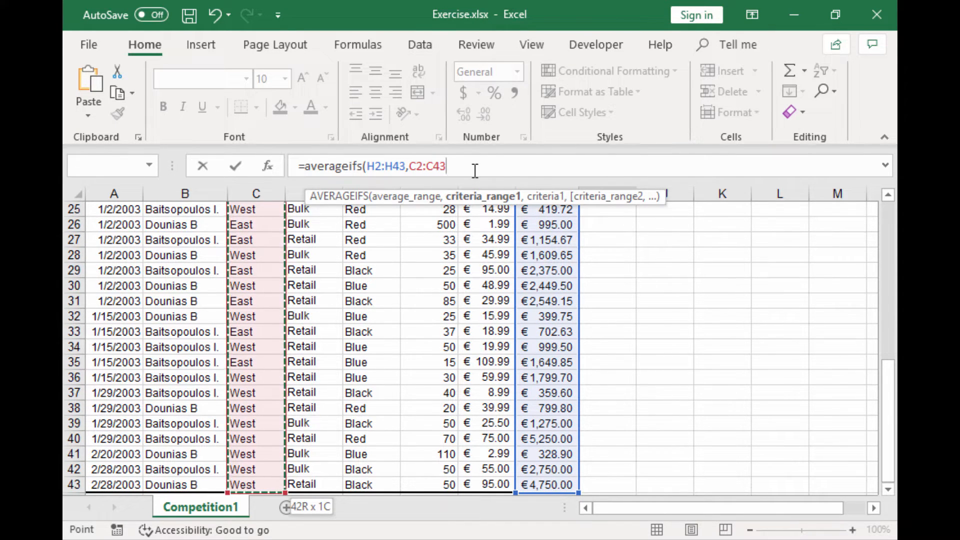
{"action": "type", "text": ",\""}
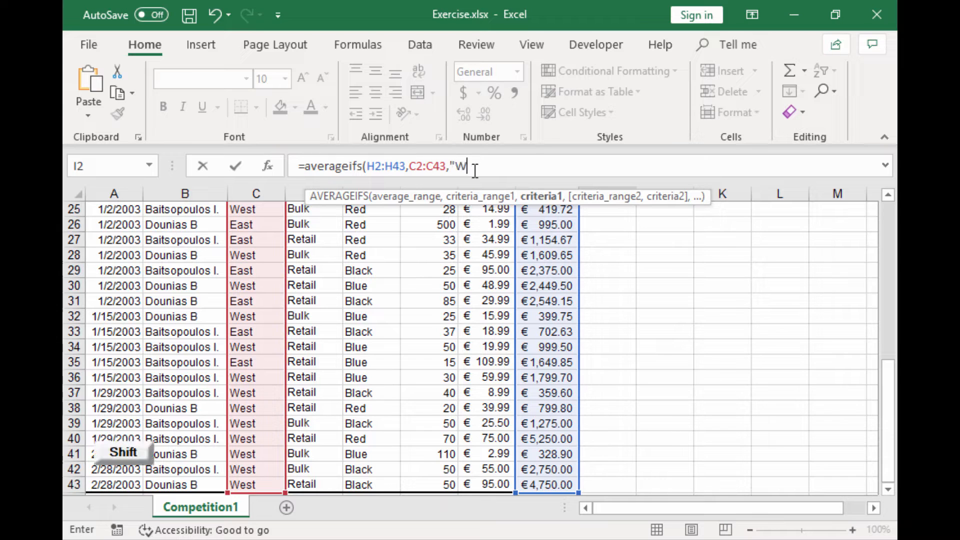
{"action": "type", "text": "West\","}
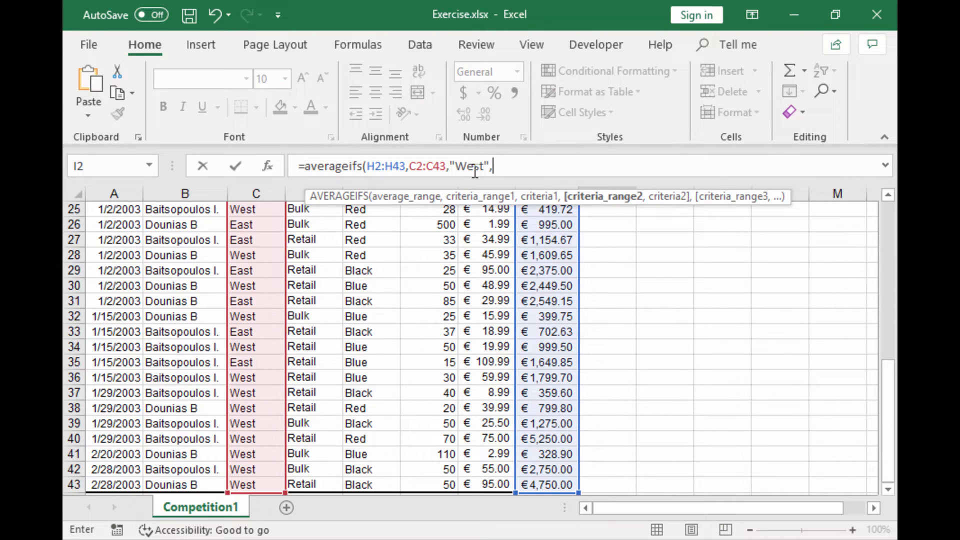
Step: Complete the AVERAGEIFS formula with the Pieces values F2:F43 as the second criteria range and ">100" as its criteria
{"action": "left_click_drag", "start_coordinate": [891, 393], "coordinate": [895, 222]}
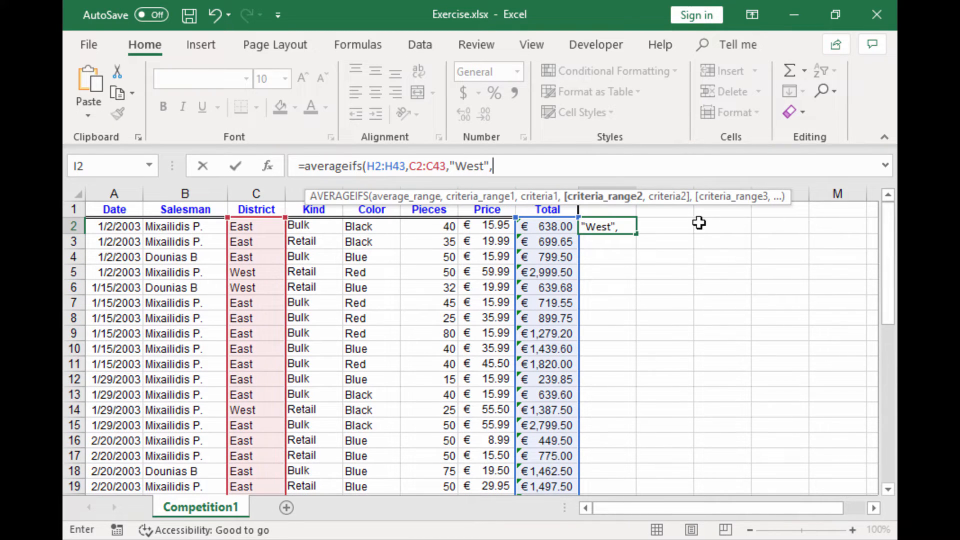
{"action": "left_click", "coordinate": [448, 225]}
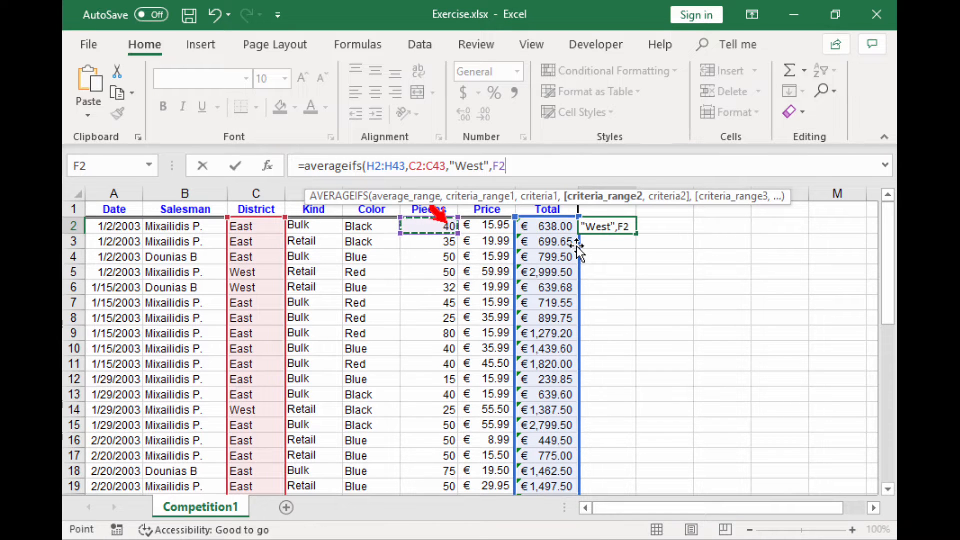
{"action": "key", "text": "ctrl+shift+Down"}
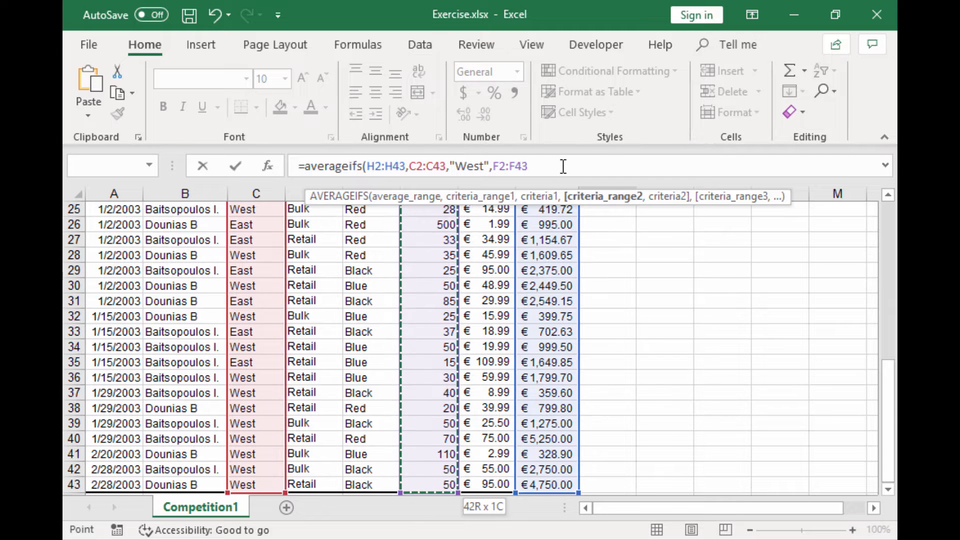
{"action": "type", "text": ","}
{"action": "key", "text": "shift"}
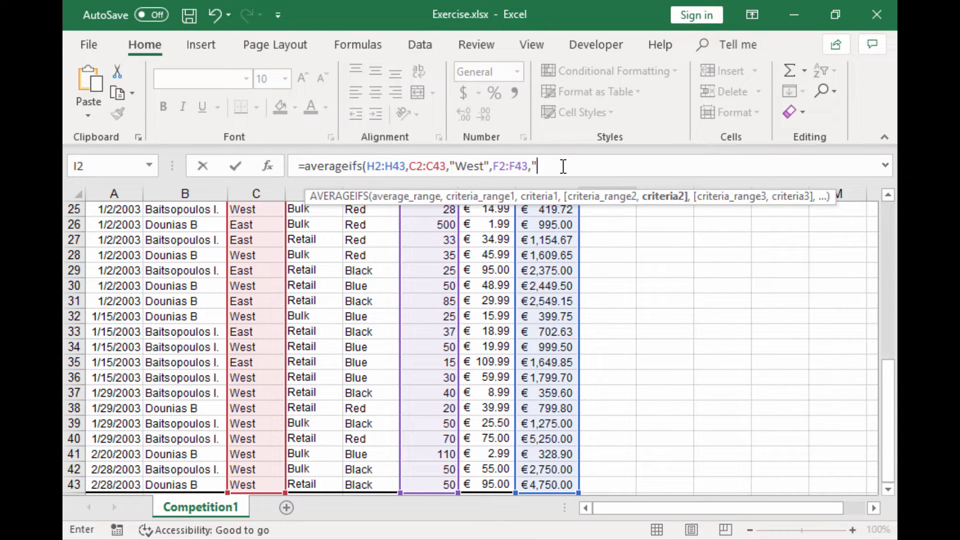
{"action": "key", "text": "shift"}
{"action": "type", "text": "100"}
{"action": "key", "text": "shift"}
{"action": "type", "text": "\")"}
{"action": "key", "text": "Return"}
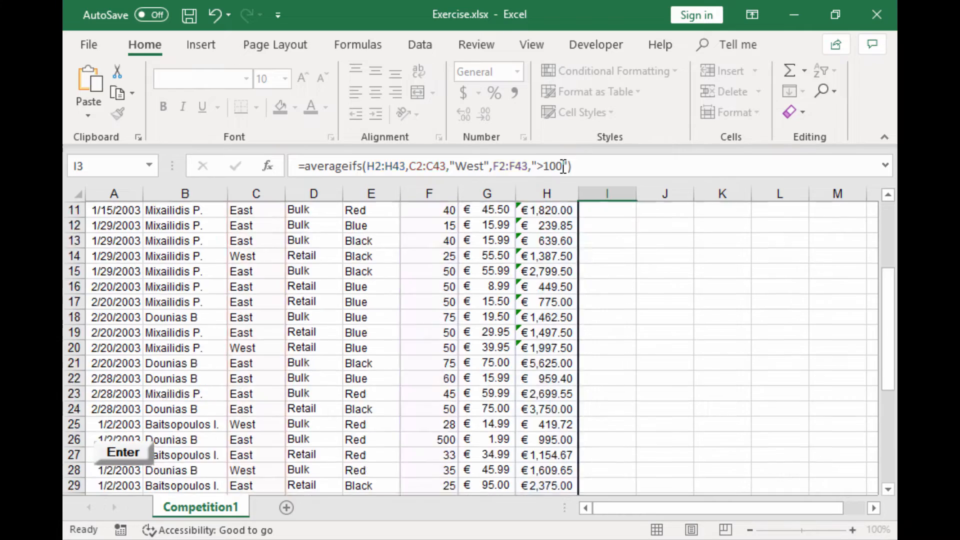
{"action": "scroll", "coordinate": [729, 242], "scroll_direction": "up", "scroll_amount": 1}
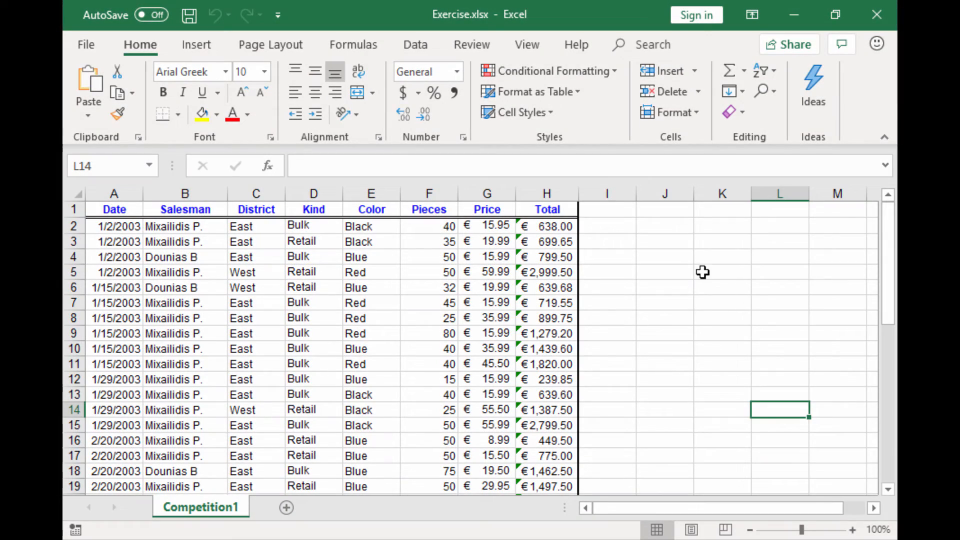
Step: Start a MAXIFS formula in cell I2 with the Total values H2:H43 as the max range
{"action": "left_click", "coordinate": [608, 227]}
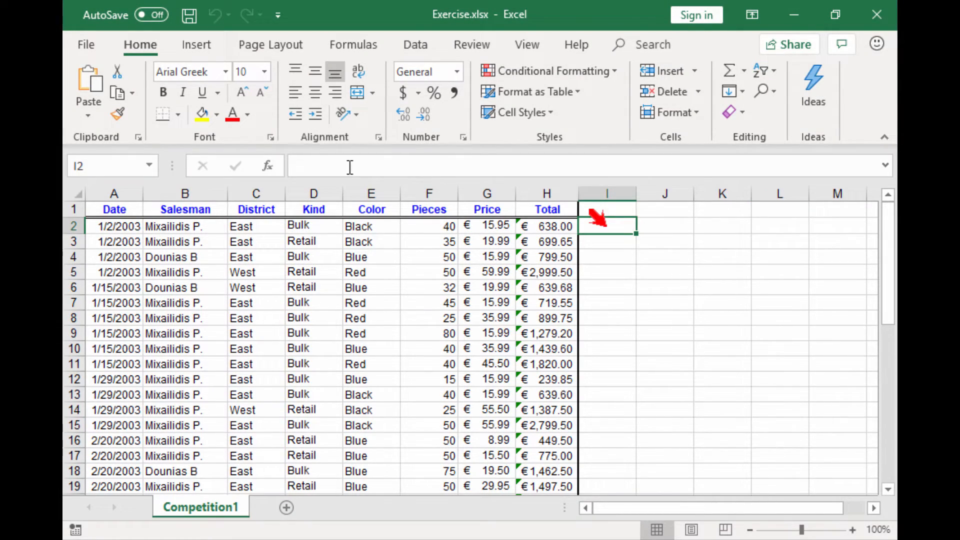
{"action": "left_click", "coordinate": [324, 164]}
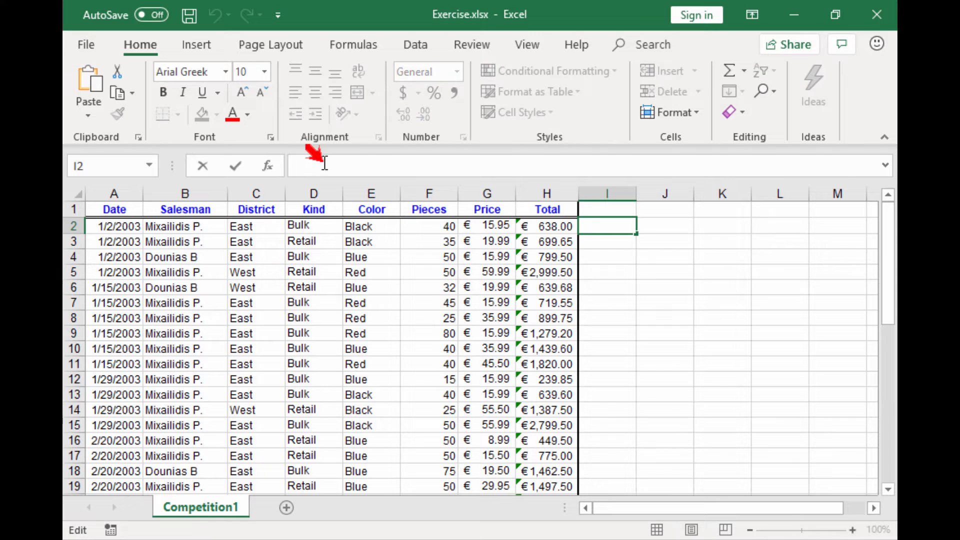
{"action": "type", "text": "=ma"}
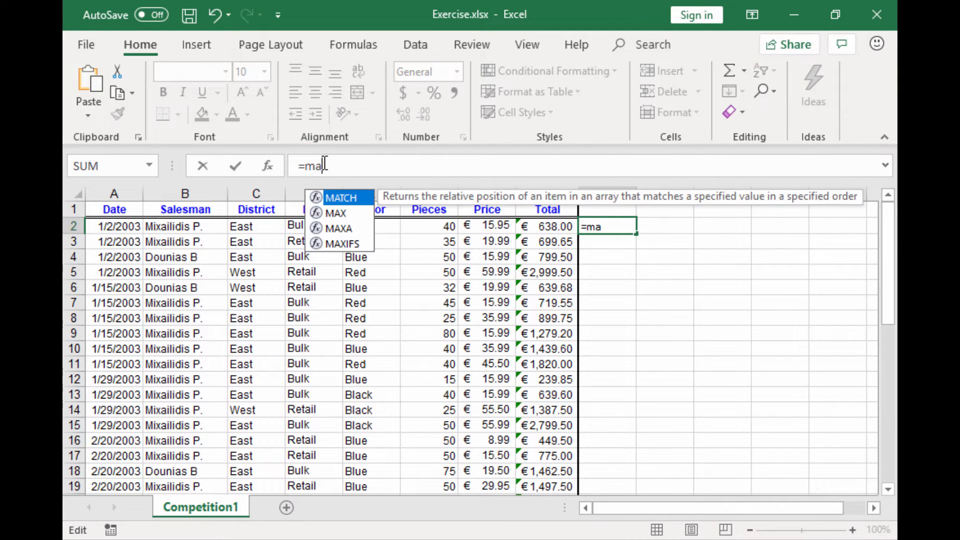
{"action": "type", "text": "xifs"}
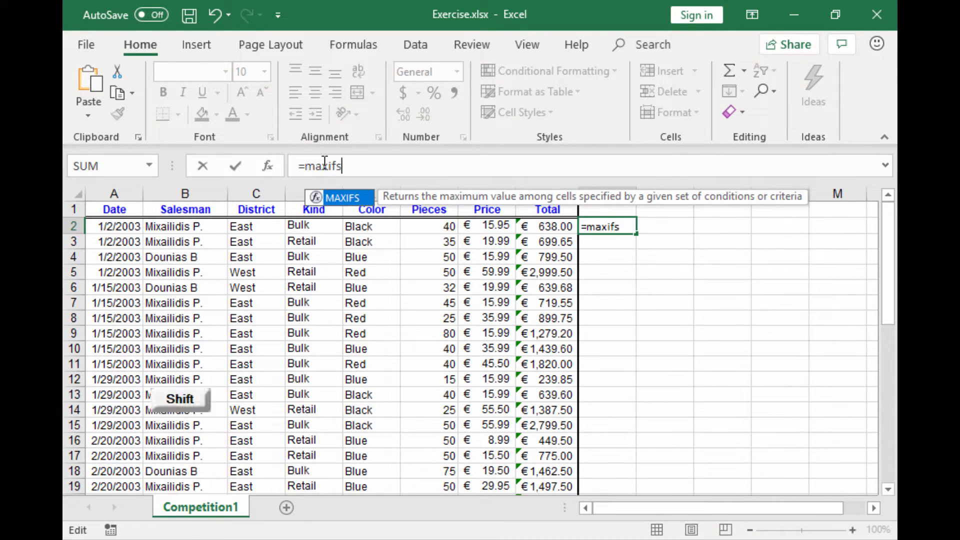
{"action": "type", "text": "("}
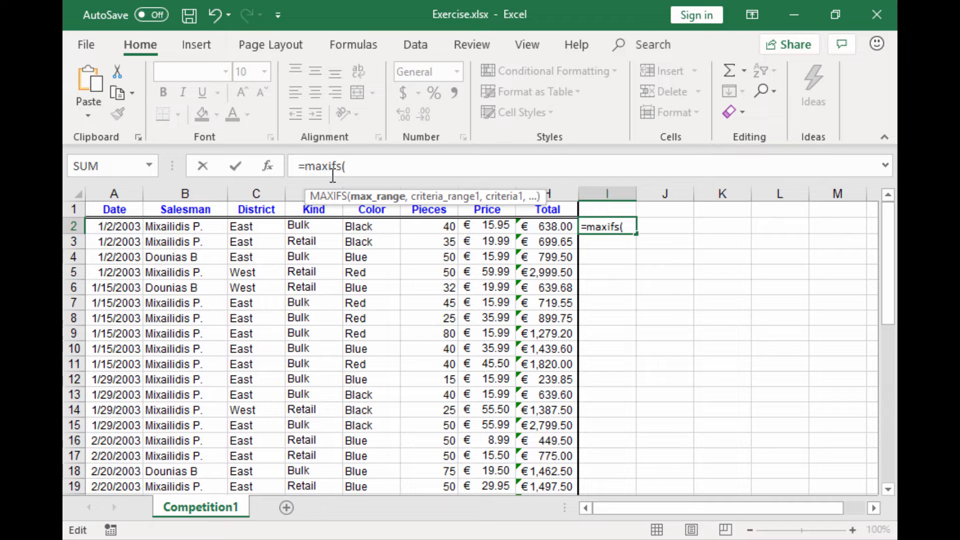
{"action": "left_click", "coordinate": [541, 225]}
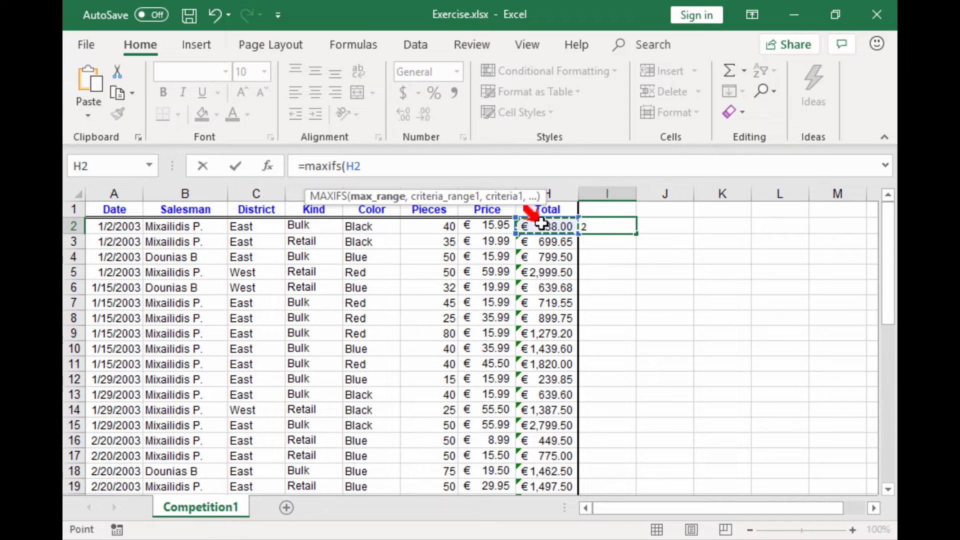
{"action": "key", "text": "ctrl+shift+Down"}
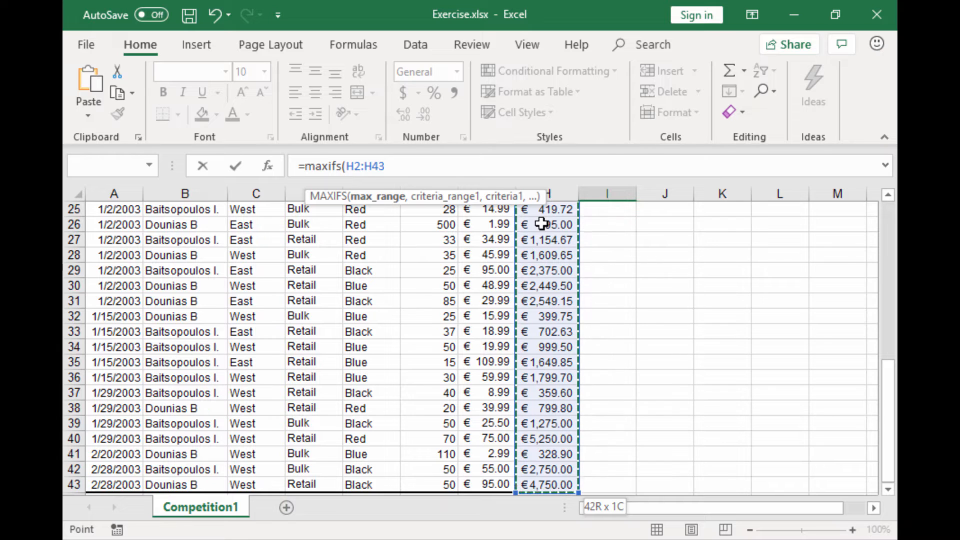
{"action": "type", "text": ","}
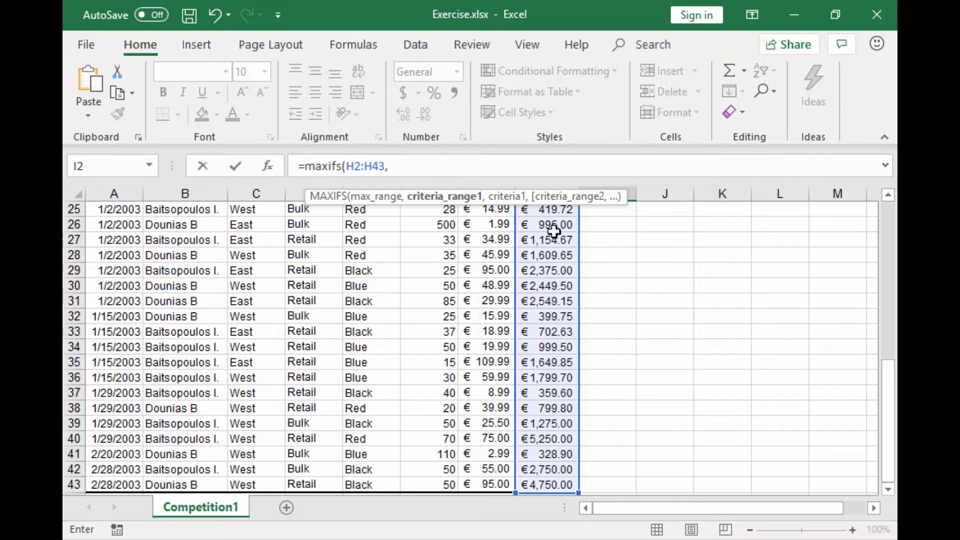
Step: Add the District values C2:C43 as the first criteria range of the MAXIFS formula, with "West" as its criteria
{"action": "left_click_drag", "start_coordinate": [895, 387], "coordinate": [885, 377]}
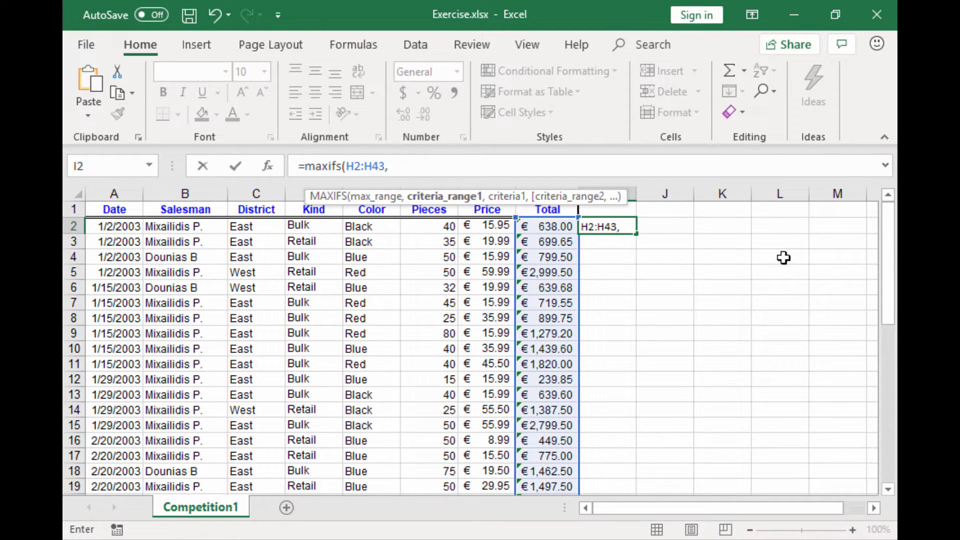
{"action": "left_click", "coordinate": [262, 226]}
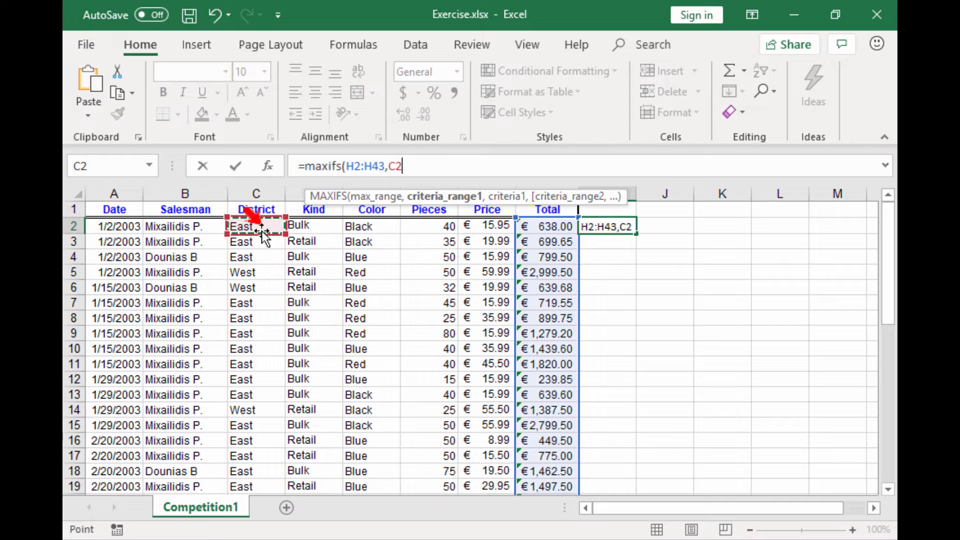
{"action": "key", "text": "ctrl+shift+Down"}
{"action": "type", "text": ","}
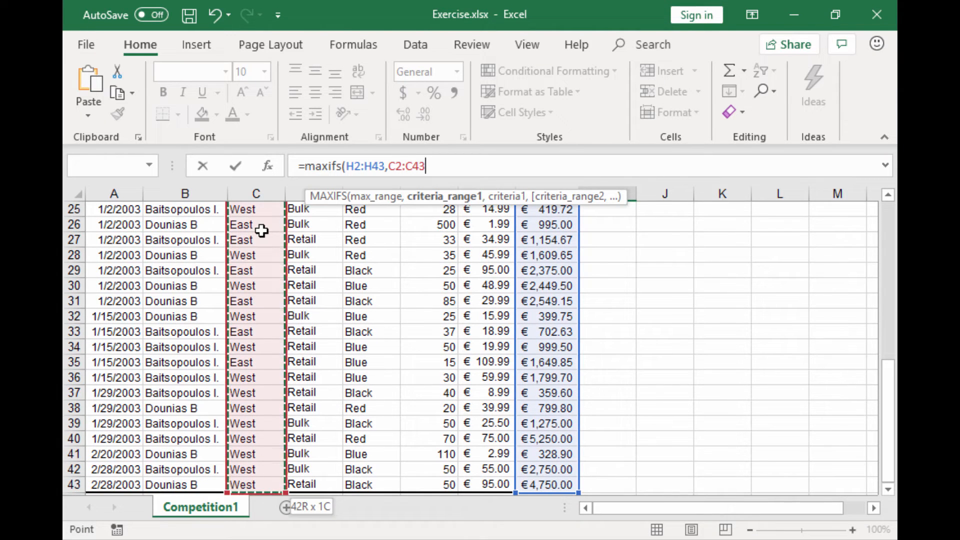
{"action": "key", "text": "shift"}
{"action": "type", "text": "\"W"}
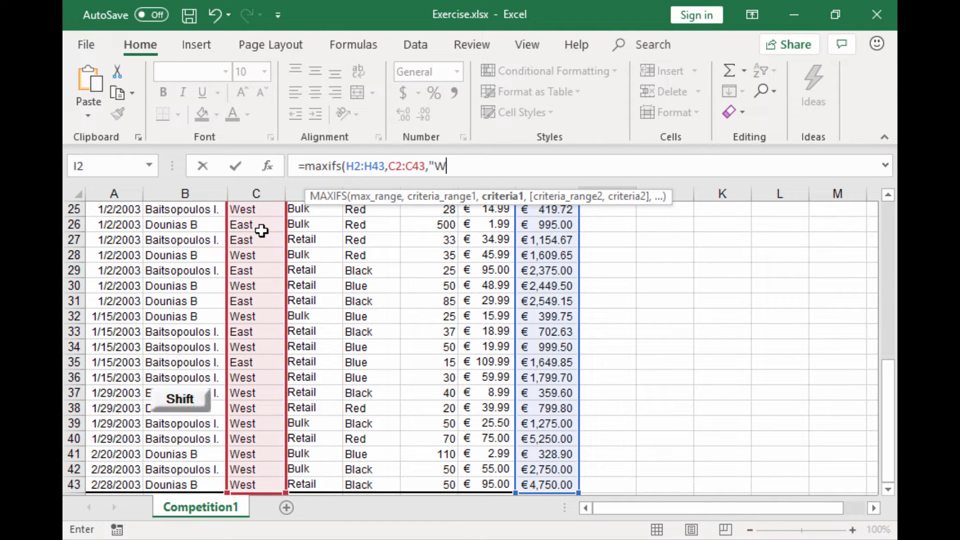
{"action": "type", "text": "est\","}
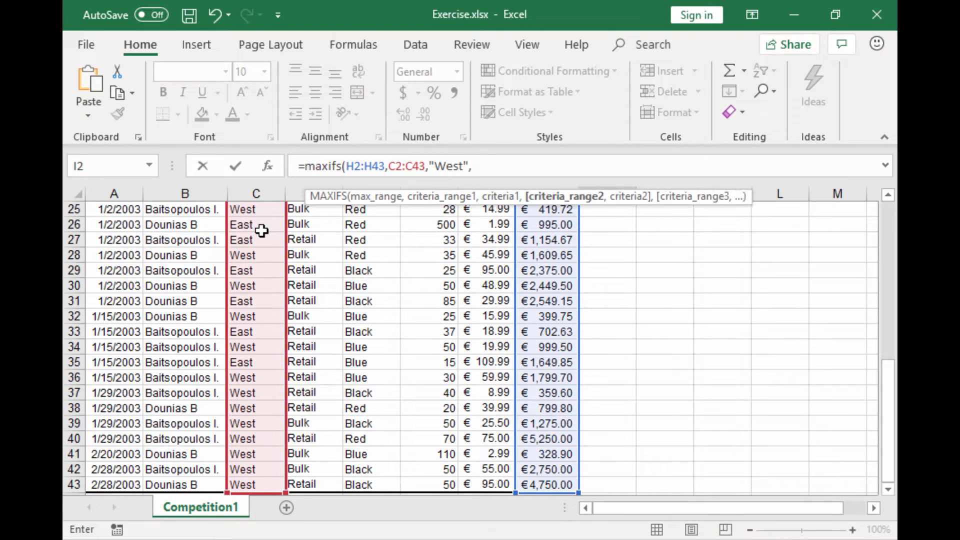
Step: Complete the MAXIFS formula with the Pieces values F2:F43 as the second criteria range and ">50" as its criteria
{"action": "left_click", "coordinate": [439, 484]}
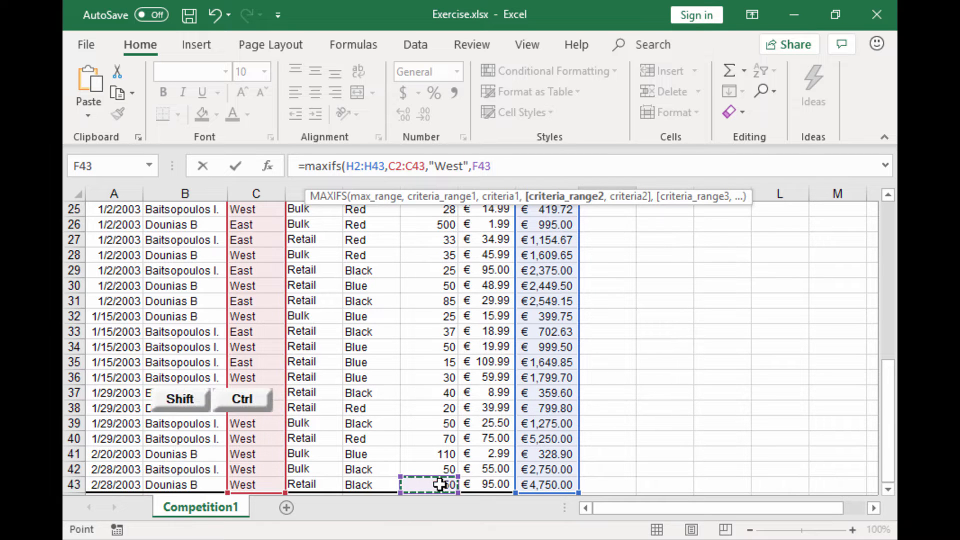
{"action": "key", "text": "ctrl+shift+Up"}
{"action": "key", "text": "shift+Down"}
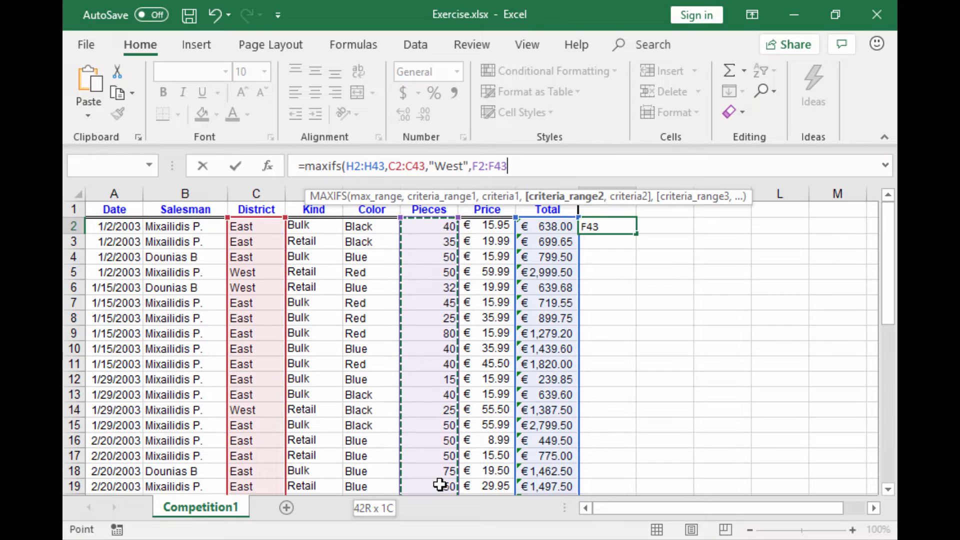
{"action": "type", "text": ","}
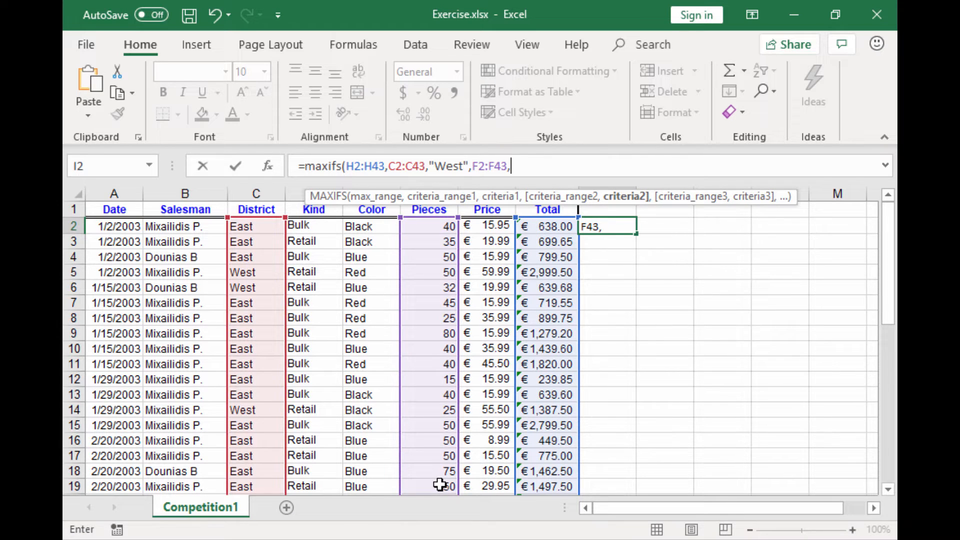
{"action": "type", "text": "\">50"}
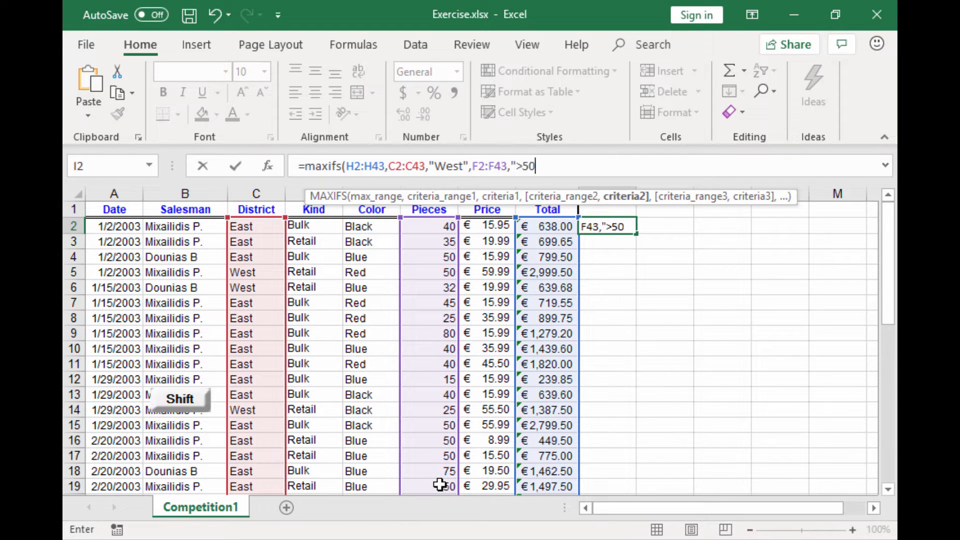
{"action": "type", "text": "\")"}
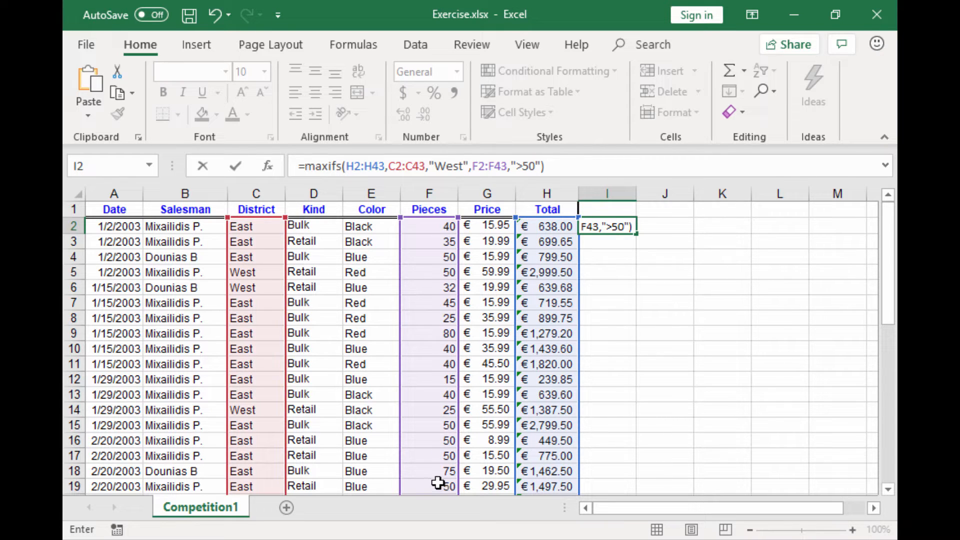
{"action": "left_click", "coordinate": [237, 167]}
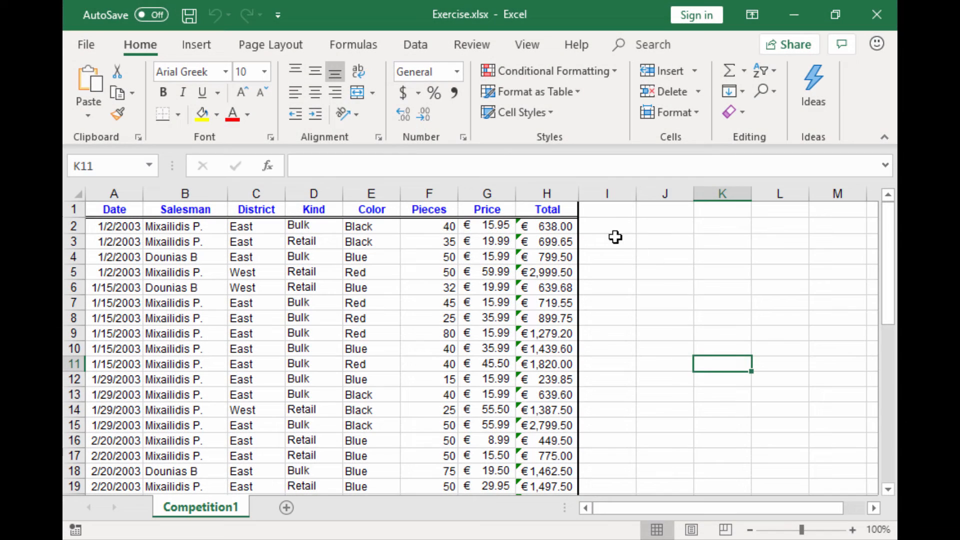
Step: Start a MINIFS formula in cell I2 with the Total values H2:H43 as the min range
{"action": "left_click", "coordinate": [598, 226]}
{"action": "left_click", "coordinate": [341, 164]}
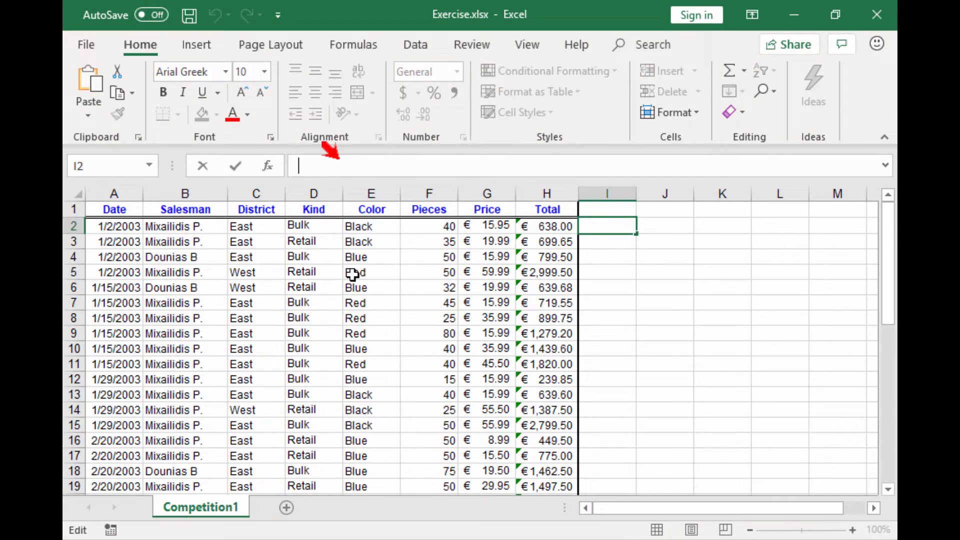
{"action": "type", "text": "=min"}
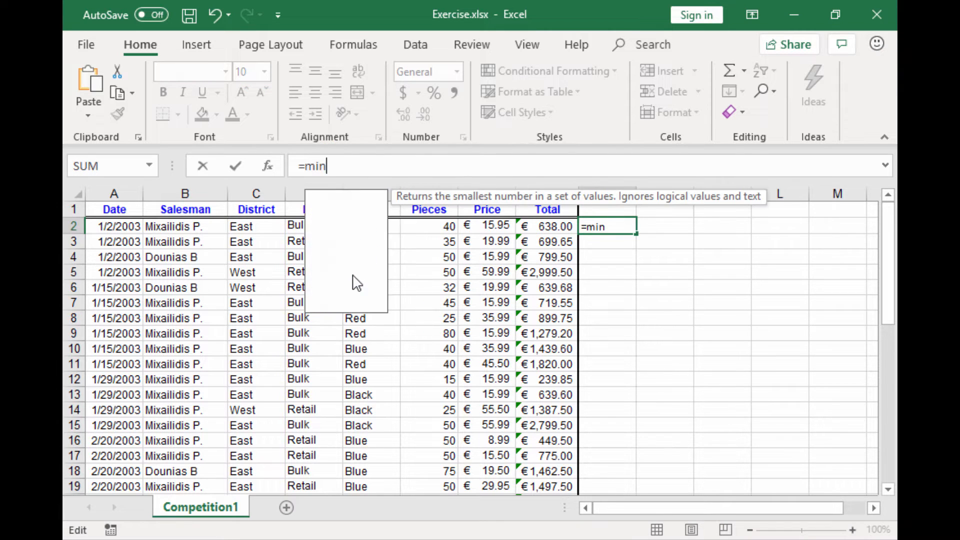
{"action": "type", "text": "if"}
{"action": "key", "text": "Tab"}
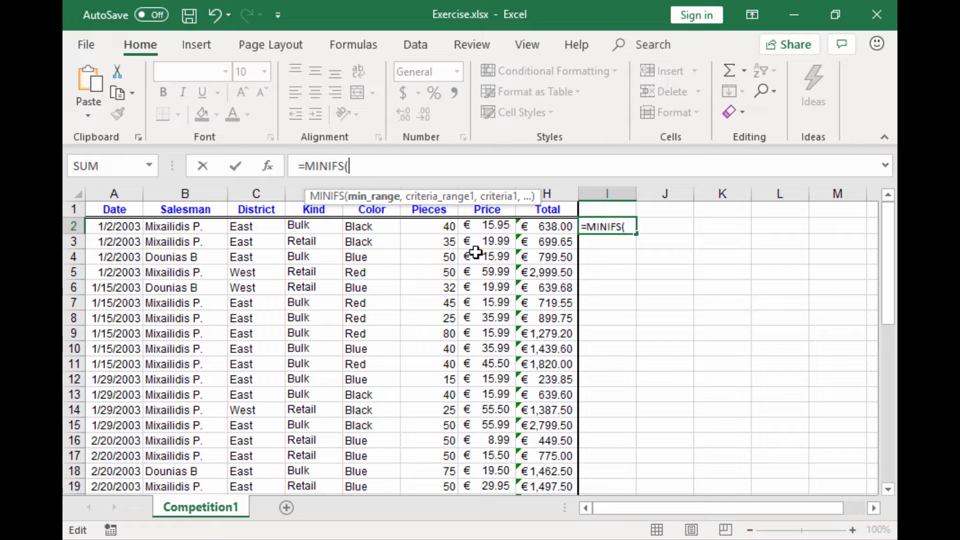
{"action": "left_click", "coordinate": [539, 227]}
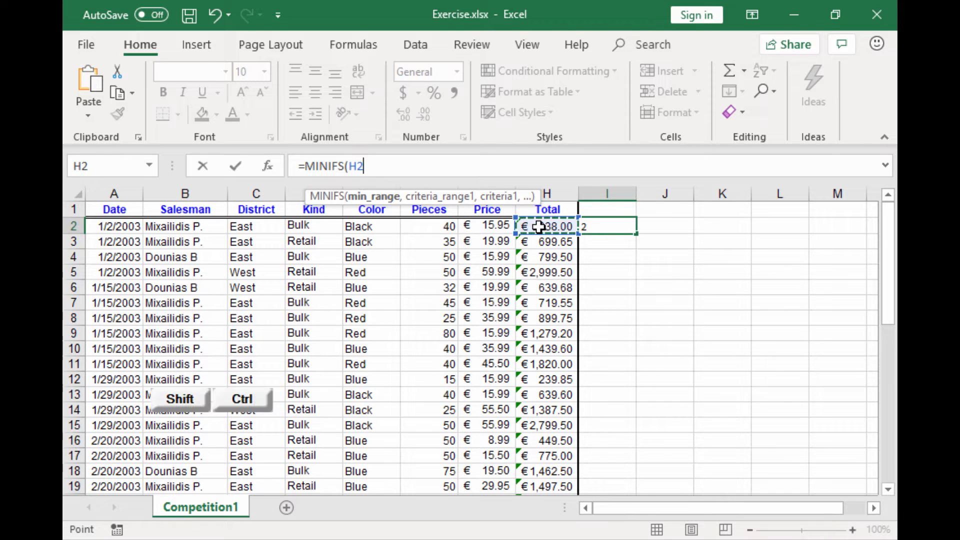
{"action": "key", "text": "ctrl+shift+Down"}
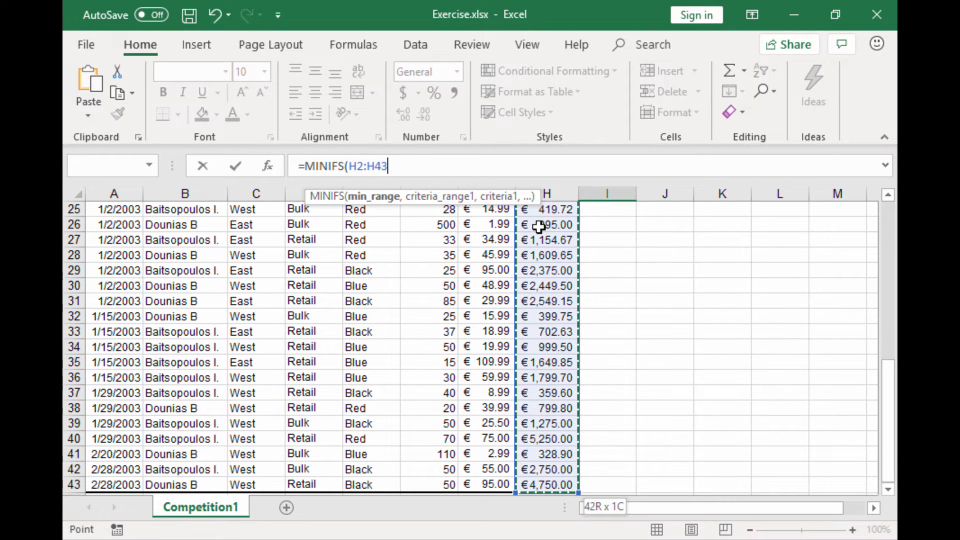
{"action": "type", "text": ","}
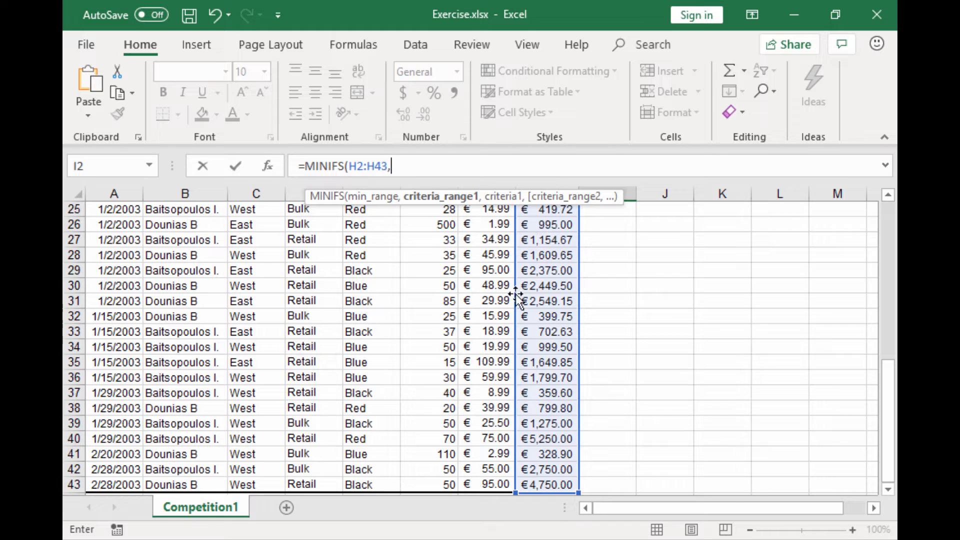
Step: Add the District values C2:C43 as the first criteria range of the MINIFS formula, with "West" as its criteria
{"action": "left_click", "coordinate": [260, 483]}
{"action": "key", "text": "ctrl+shift+Up"}
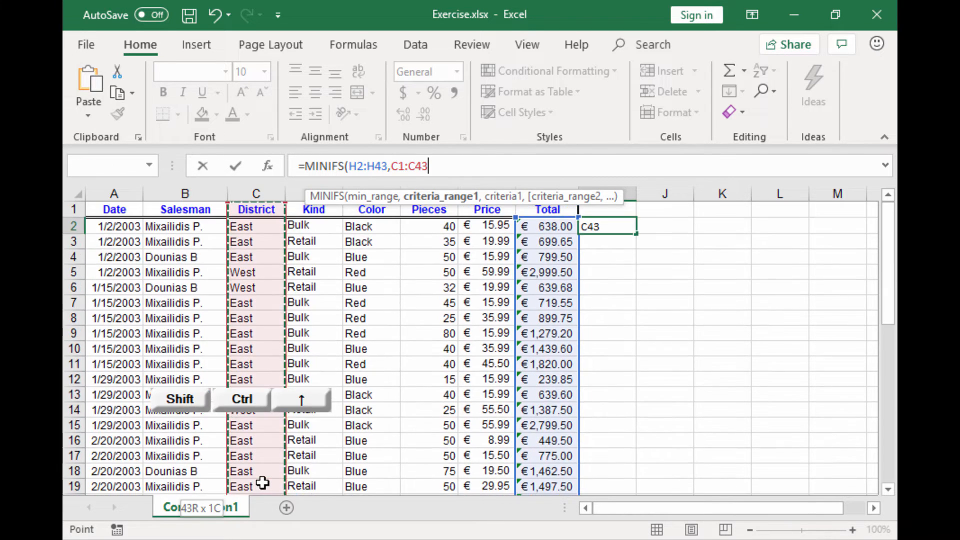
{"action": "type", "text": ","}
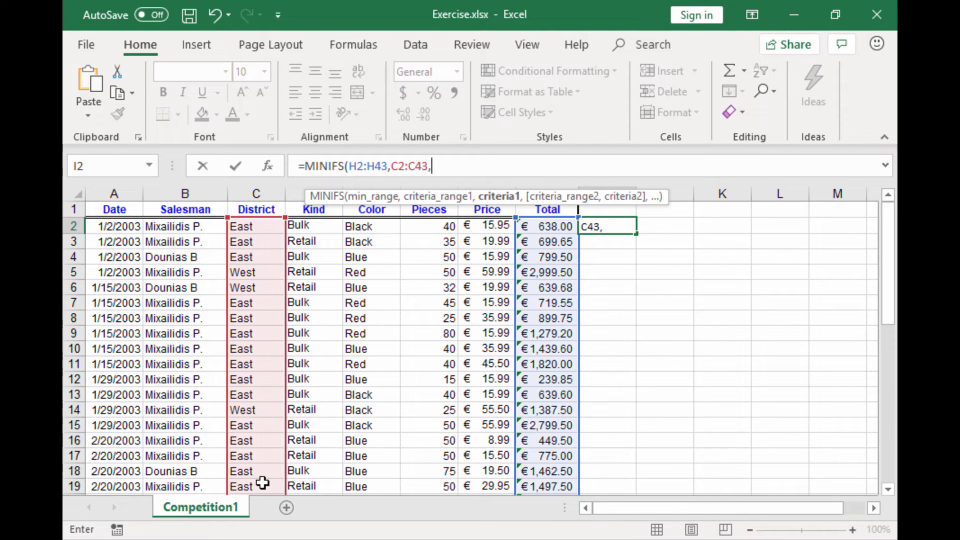
{"action": "type", "text": "\"West\","}
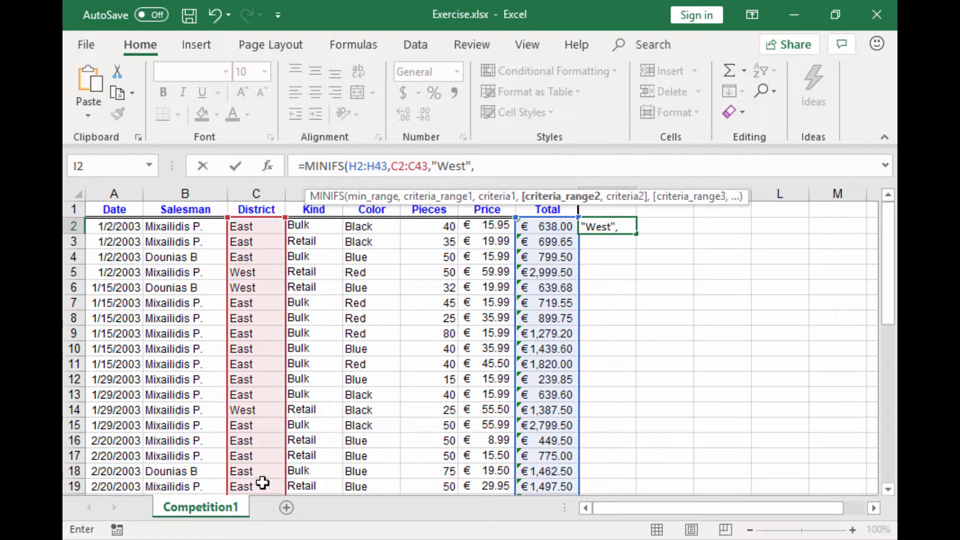
Step: Complete the MINIFS formula with the Pieces values F2:F43 as the second criteria range and "<50" as its criteria
{"action": "left_click", "coordinate": [441, 226]}
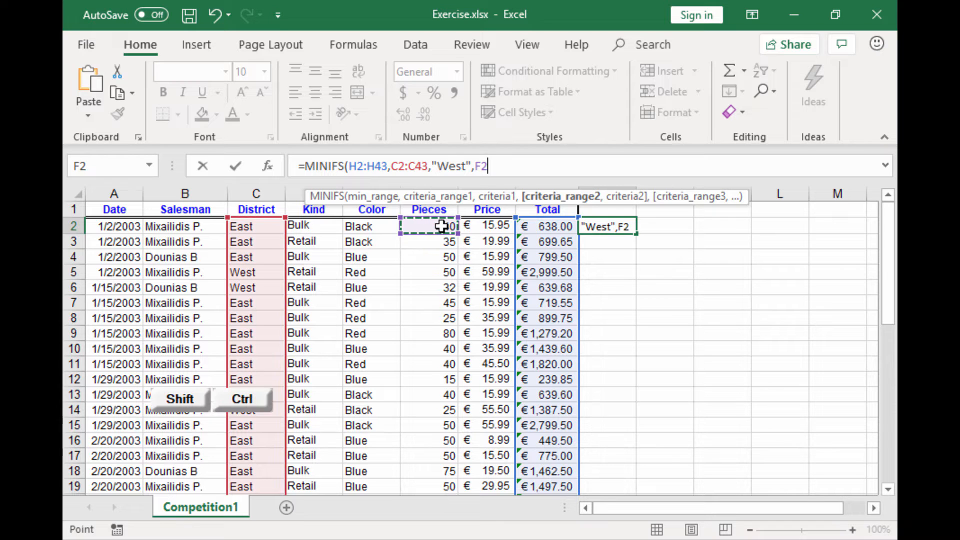
{"action": "key", "text": "ctrl+shift+Down"}
{"action": "type", "text": ","}
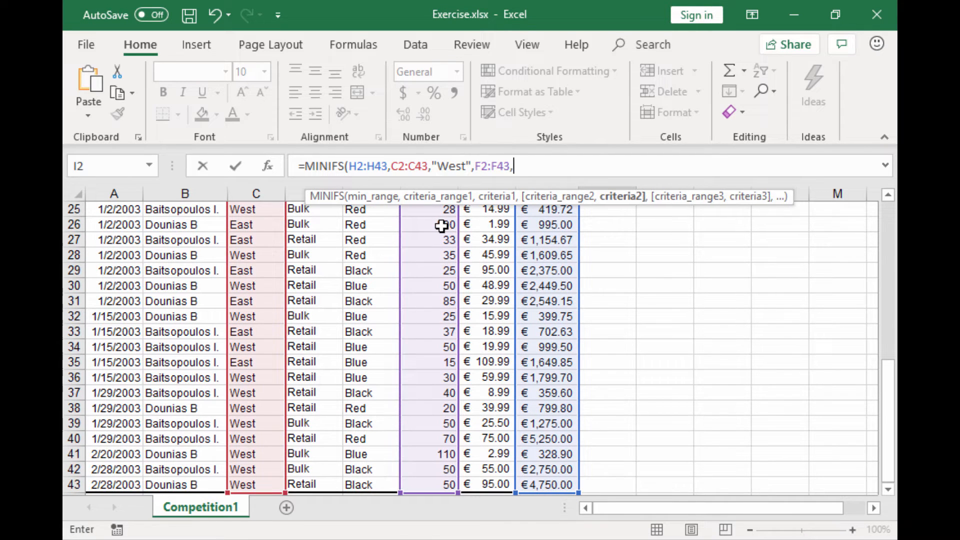
{"action": "type", "text": "\"<50"}
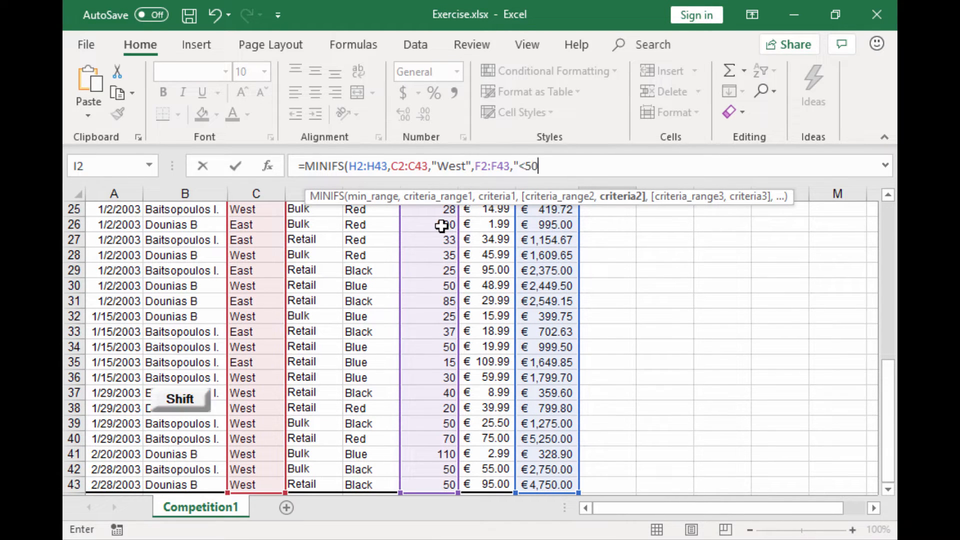
{"action": "type", "text": "\")"}
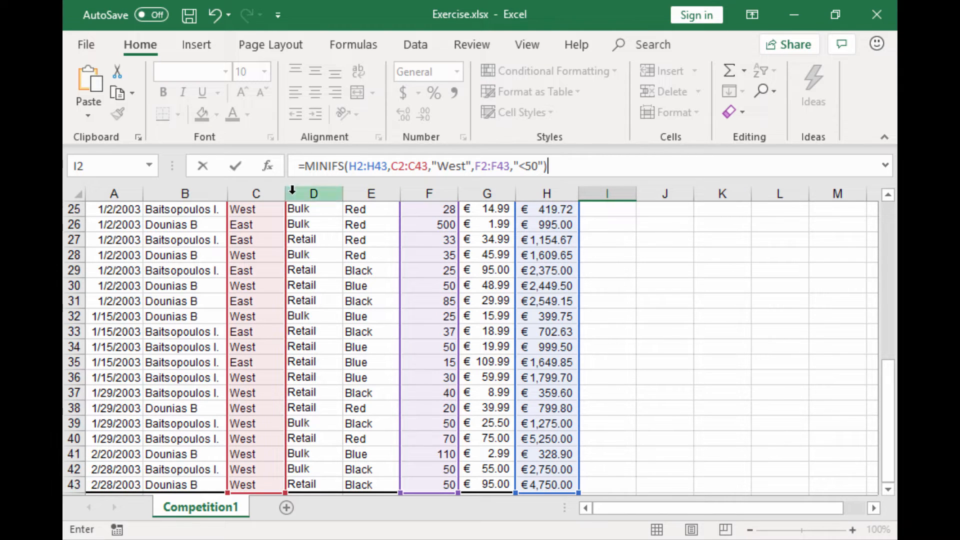
{"action": "left_click", "coordinate": [236, 169]}
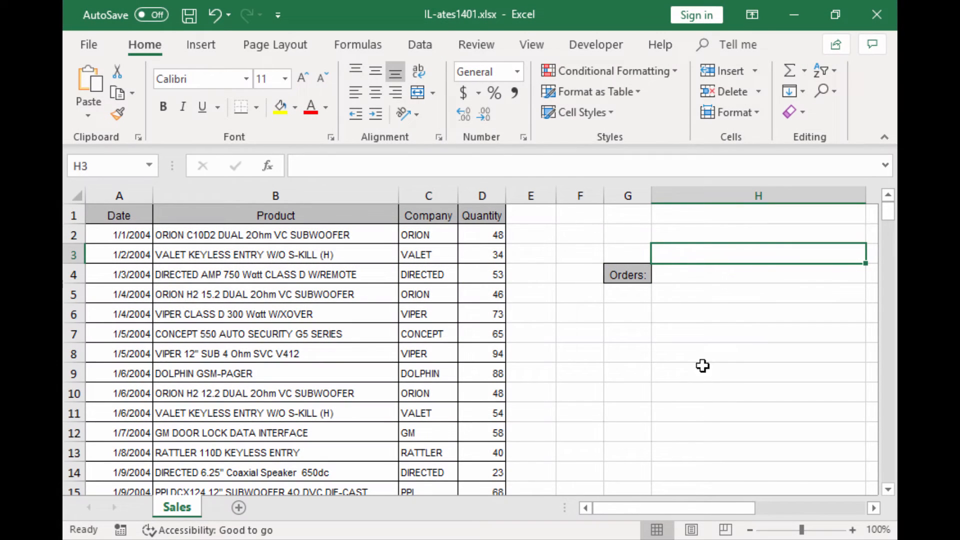
Step: Start a COUNTIFS formula in cell H4 with the Quantity values D2:D201 as the first criteria range and ">40" as its criteria
{"action": "left_click", "coordinate": [703, 275]}
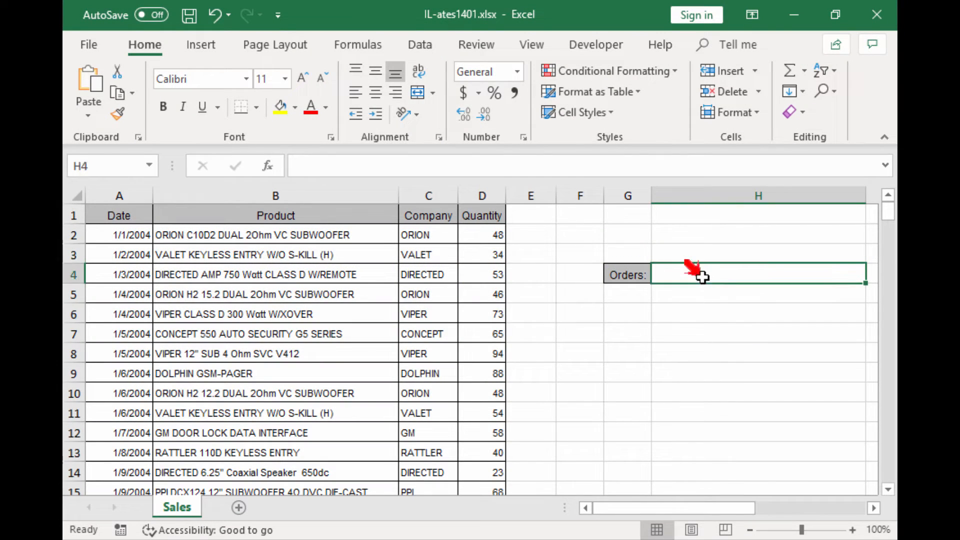
{"action": "left_click", "coordinate": [559, 170]}
{"action": "type", "text": "=co"}
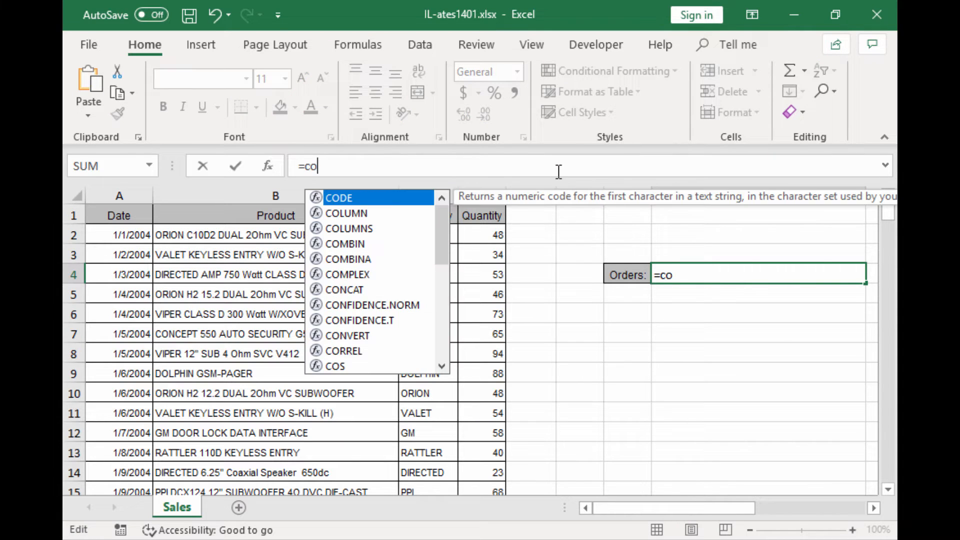
{"action": "type", "text": "untif"}
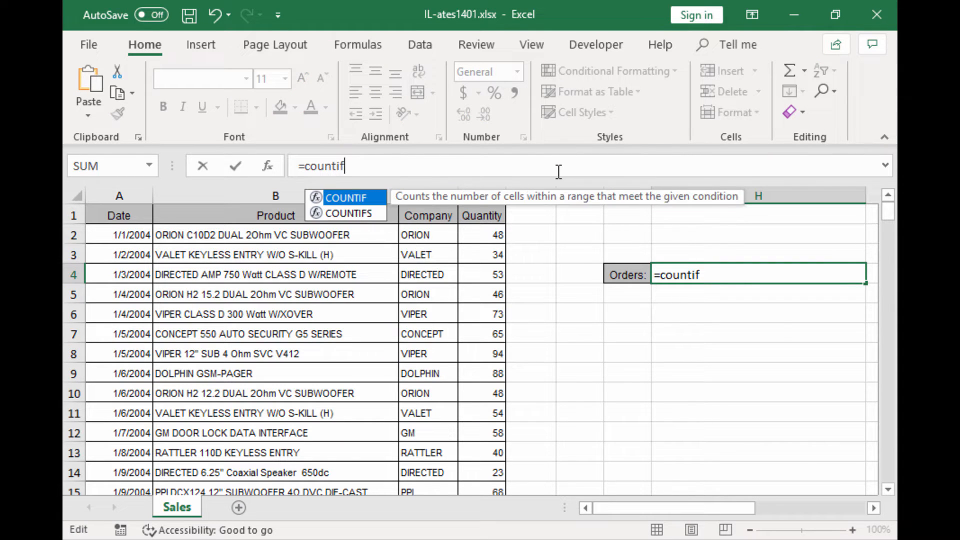
{"action": "type", "text": "s("}
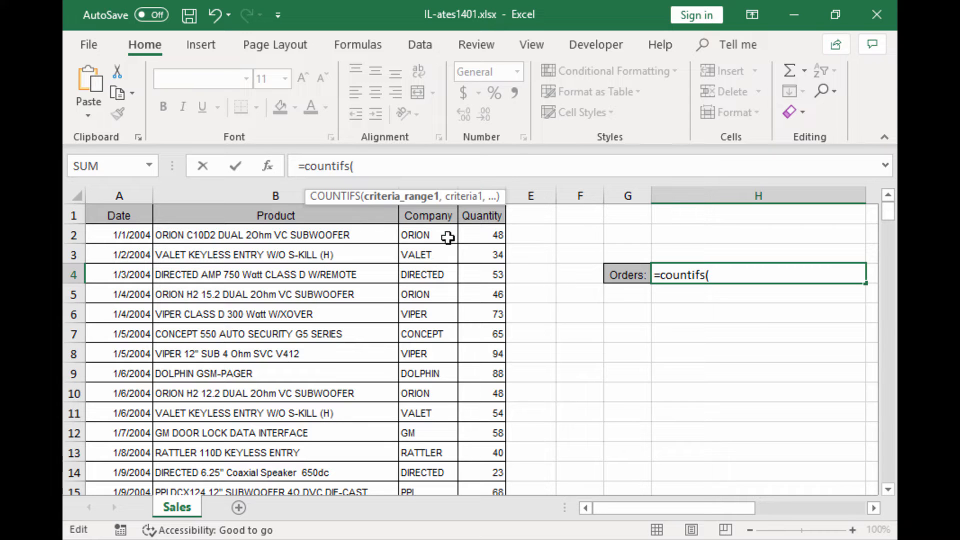
{"action": "left_click", "coordinate": [485, 235]}
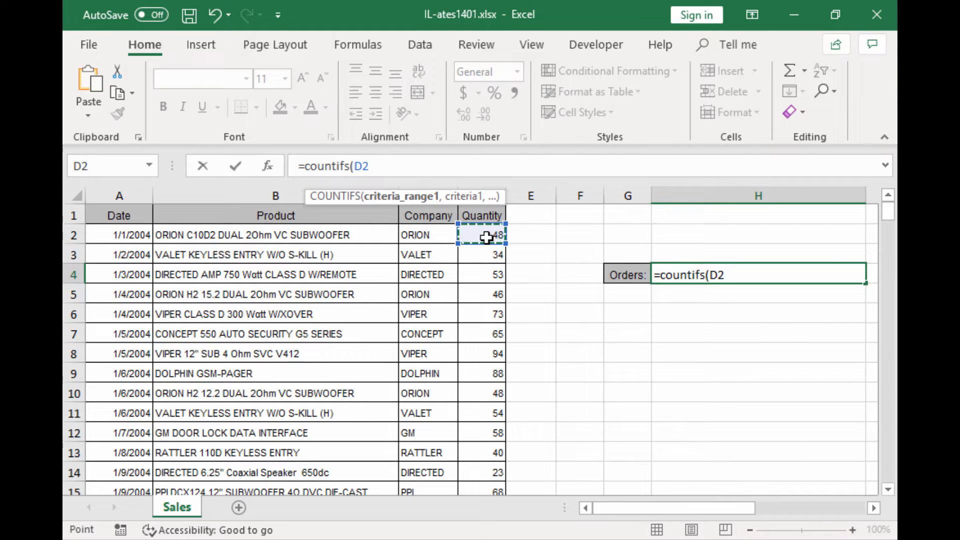
{"action": "key", "text": "ctrl+shift+Down"}
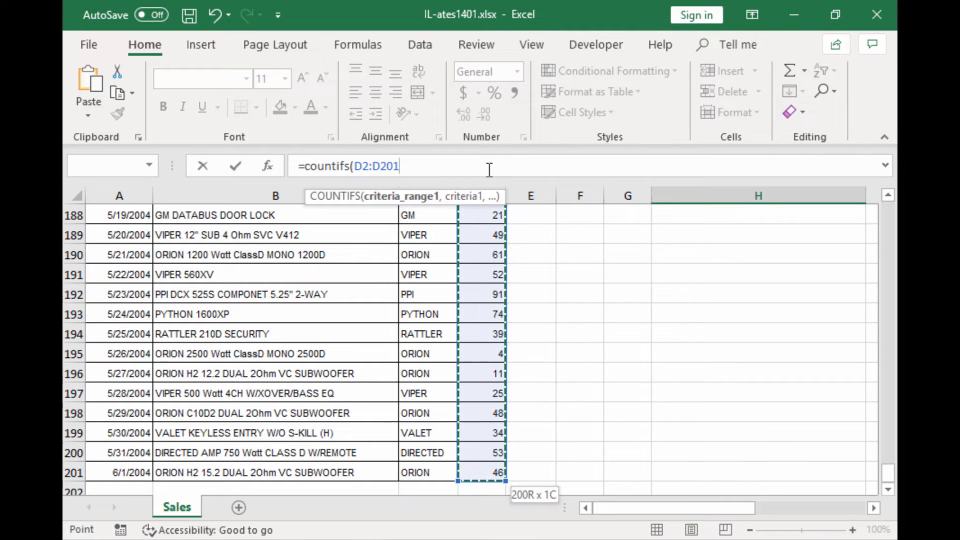
{"action": "type", "text": ","}
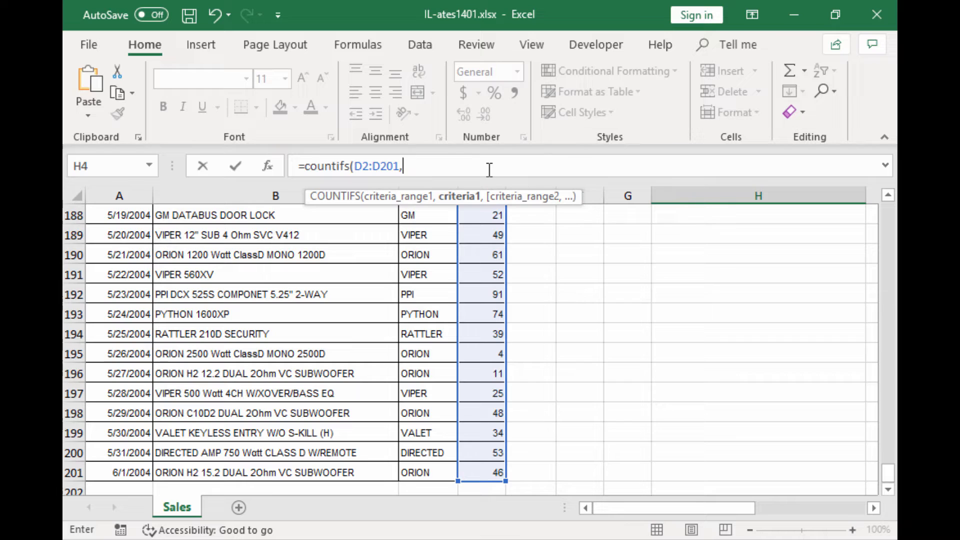
{"action": "type", "text": "\">"}
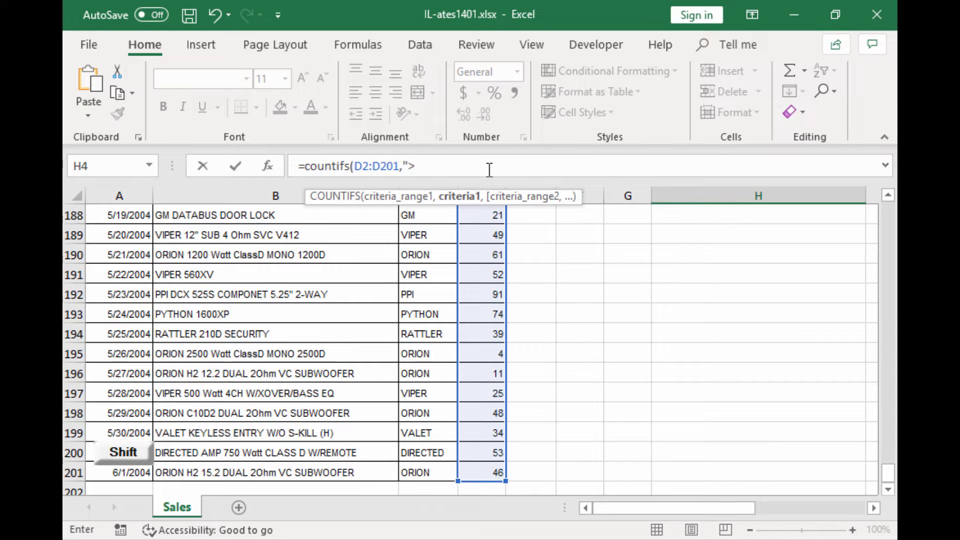
{"action": "type", "text": "40\""}
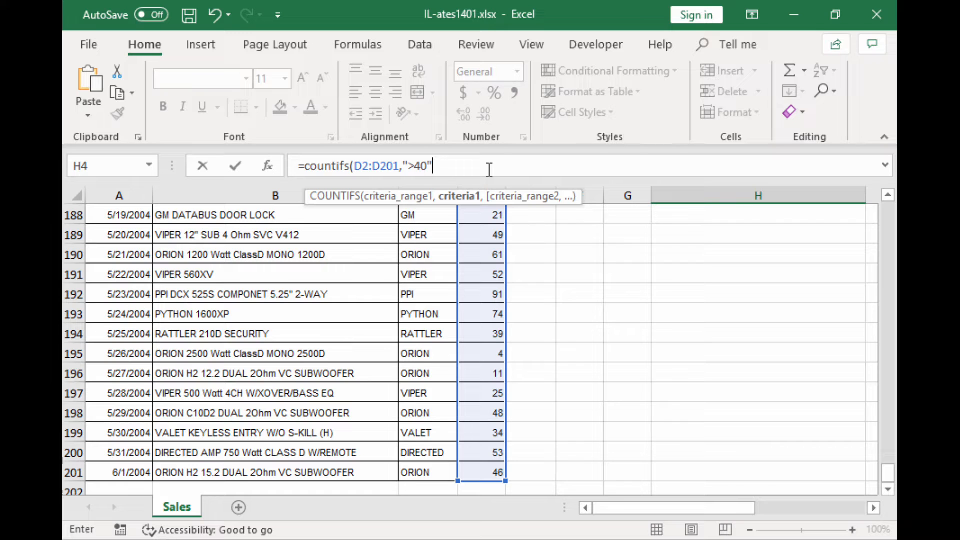
{"action": "type", "text": ","}
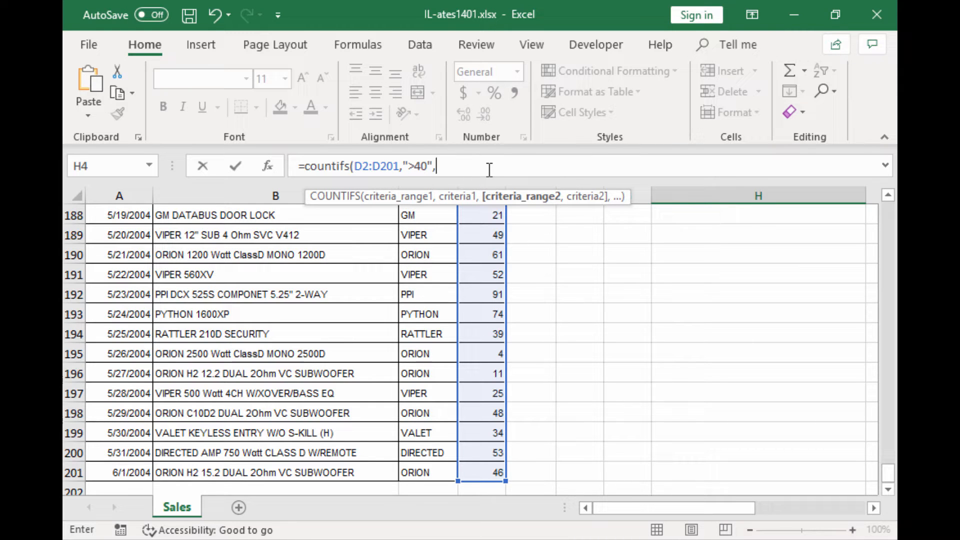
Step: Complete the COUNTIFS formula with the Date values A2:A201 as the second criteria range and ">2/1/2004" as its criteria
{"action": "left_click_drag", "start_coordinate": [886, 475], "coordinate": [894, 210]}
{"action": "left_click", "coordinate": [119, 236]}
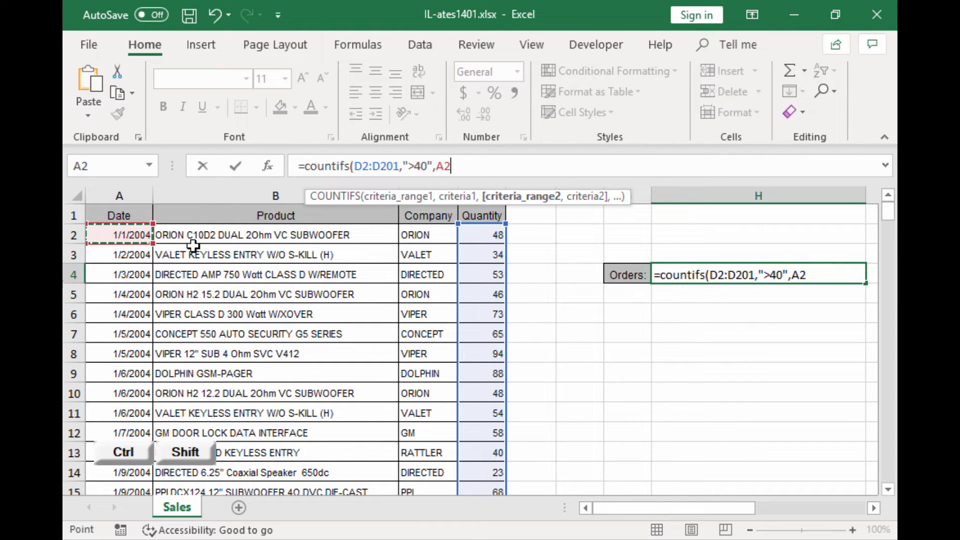
{"action": "key", "text": "ctrl+shift+Down"}
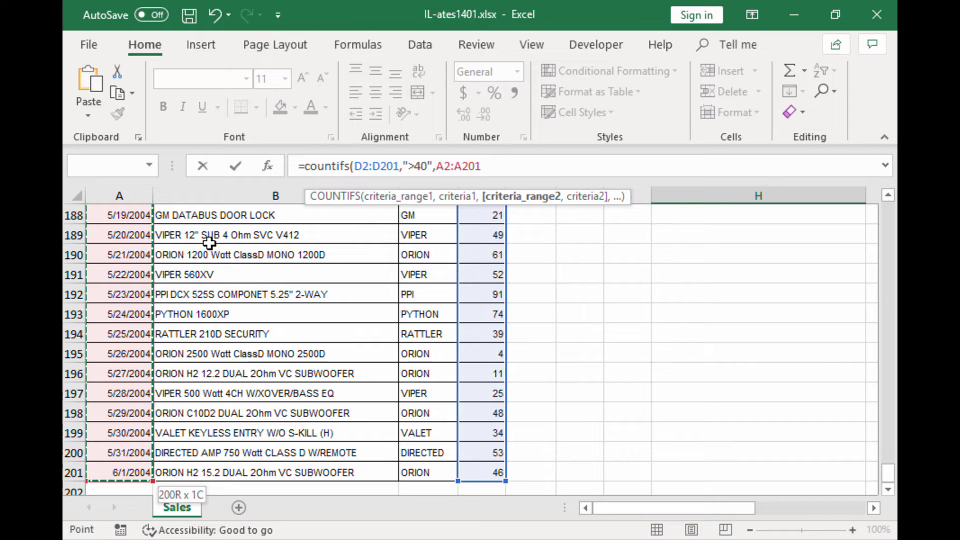
{"action": "type", "text": ","}
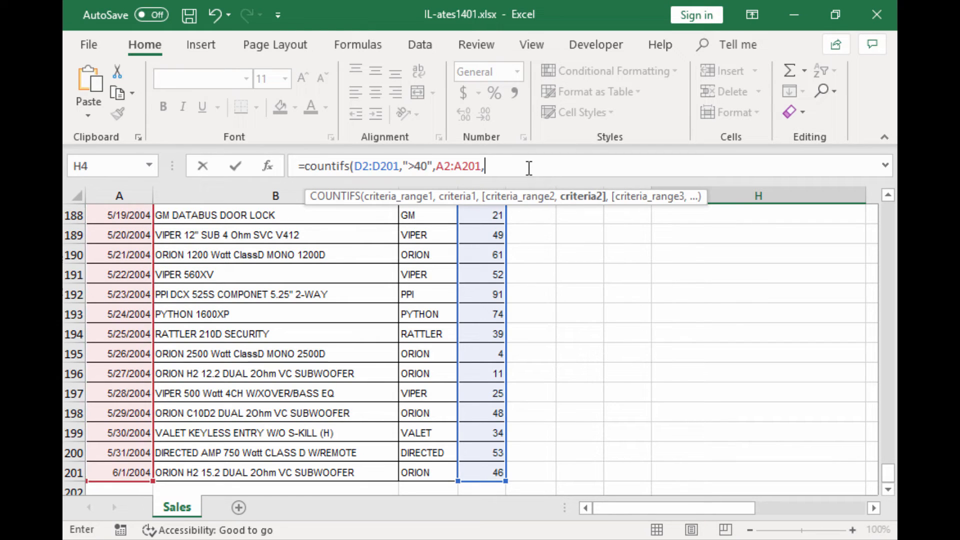
{"action": "type", "text": "\">2/1/2004"}
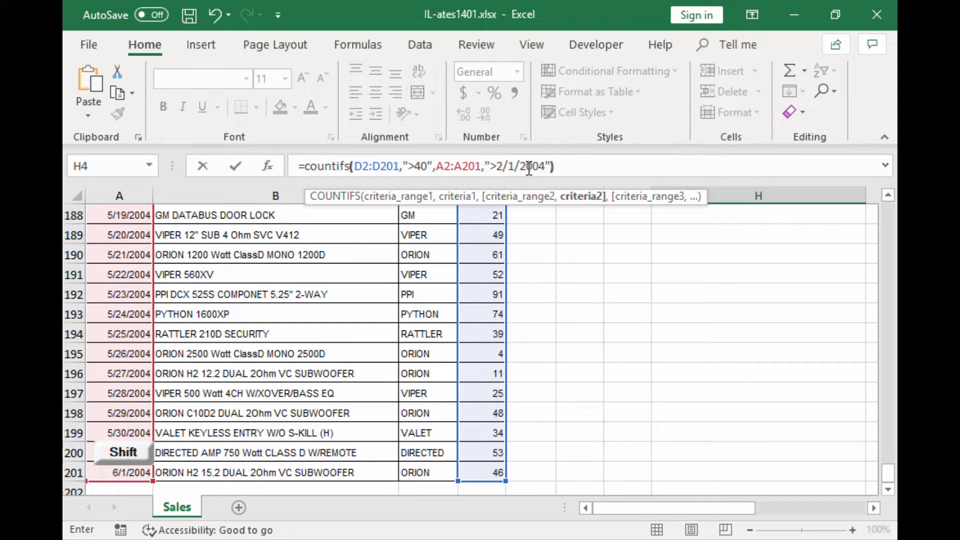
{"action": "type", "text": " )"}
{"action": "key", "text": "Return"}
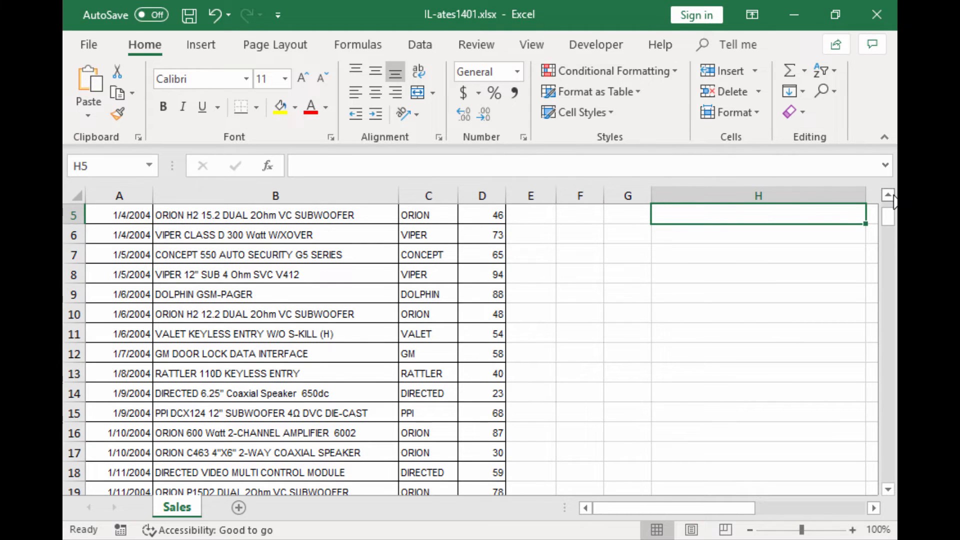
{"action": "scroll", "coordinate": [840, 240], "scroll_direction": "up", "scroll_amount": 2}
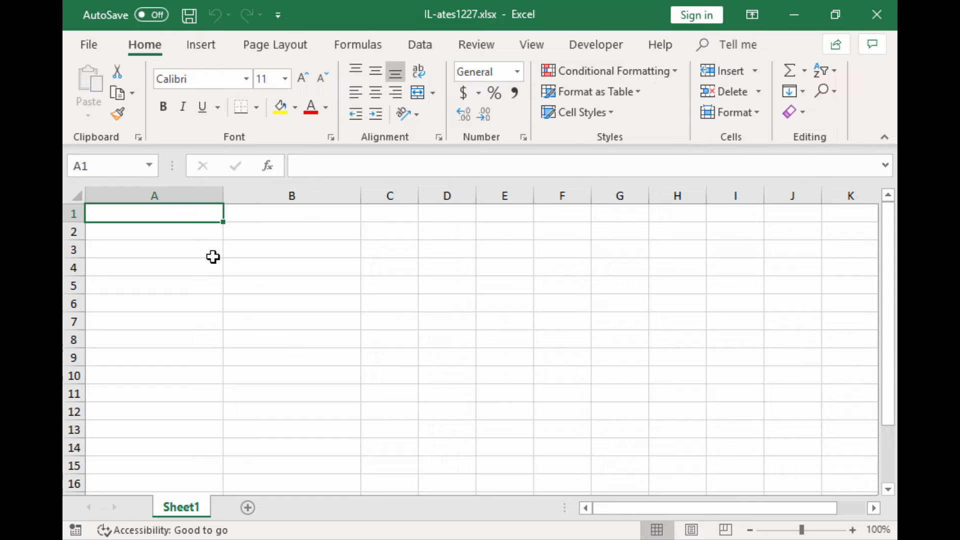
Step: Insert the current date and time in cell A1 with the formula =NOW()
{"action": "type", "text": "="}
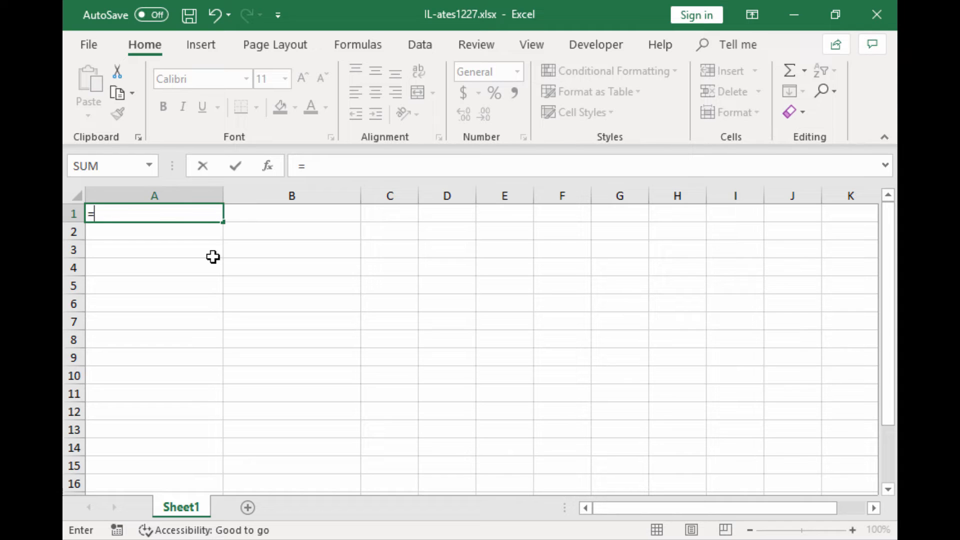
{"action": "type", "text": "now"}
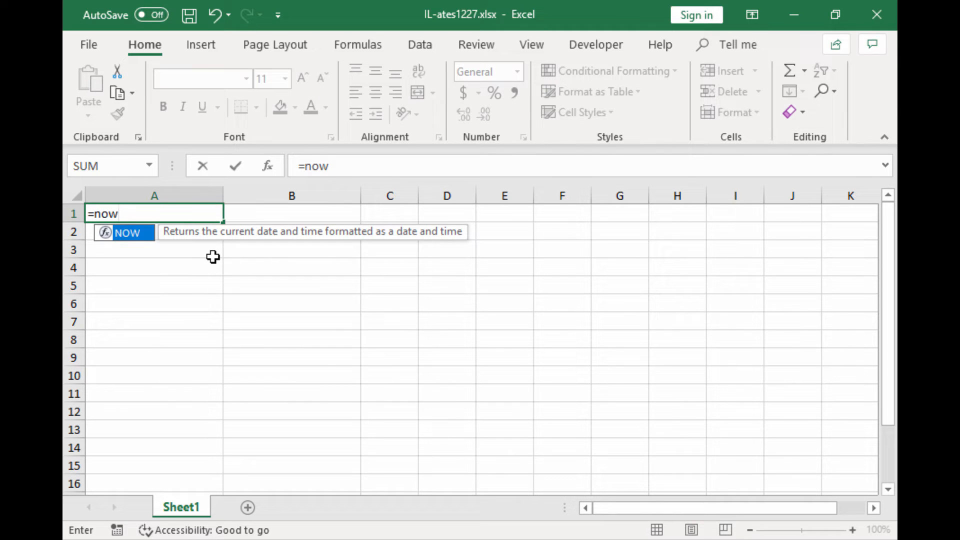
{"action": "type", "text": "()"}
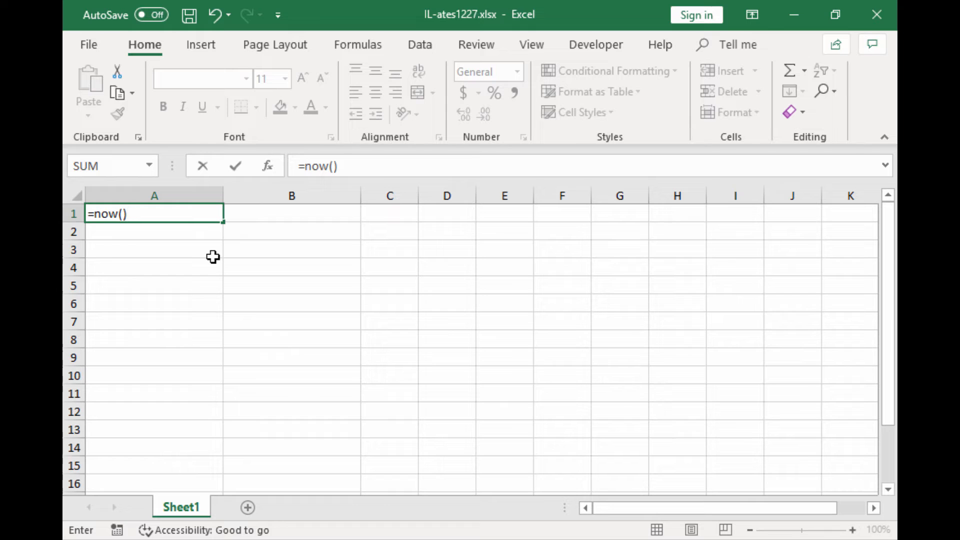
{"action": "key", "text": "Return"}
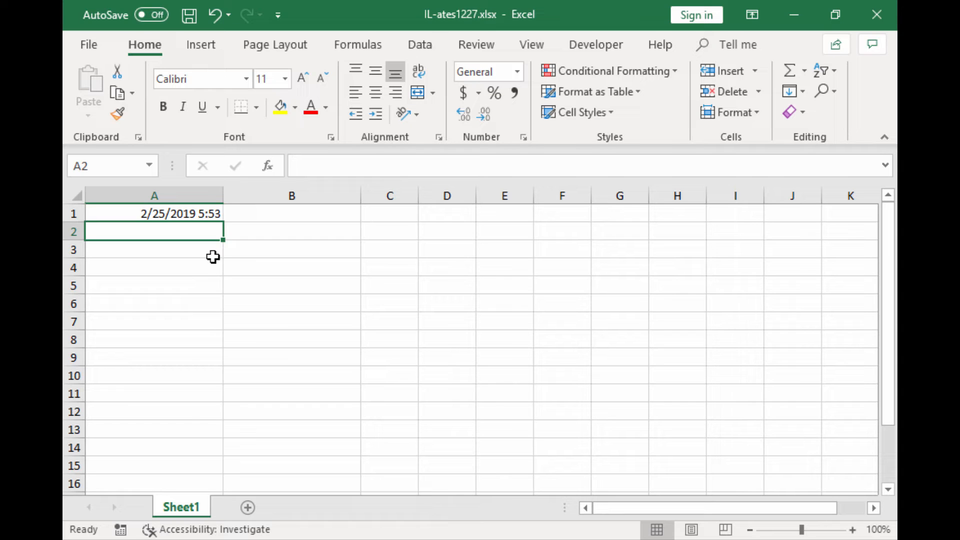
Step: Enter a formula in cell A2 that adds 4 days to the date in A1
{"action": "type", "text": "="}
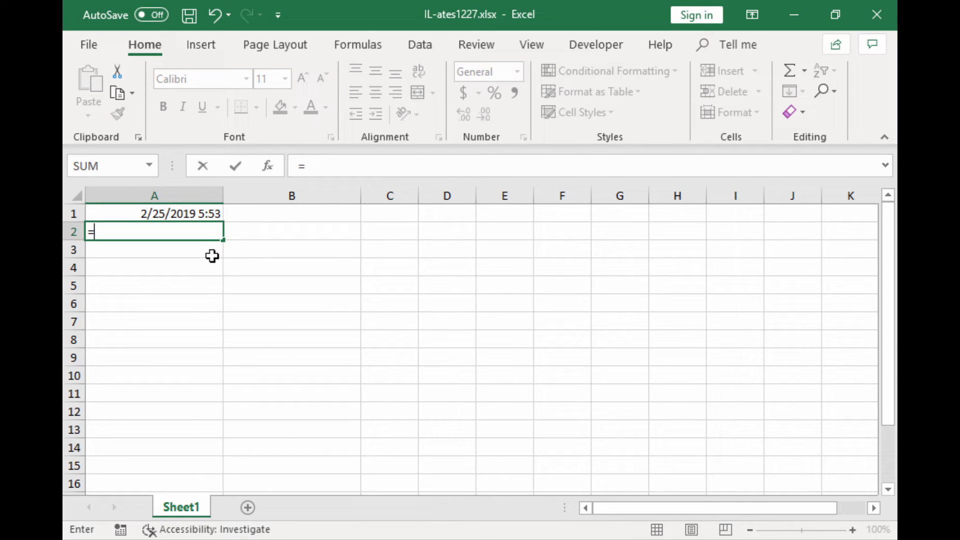
{"action": "left_click", "coordinate": [202, 211]}
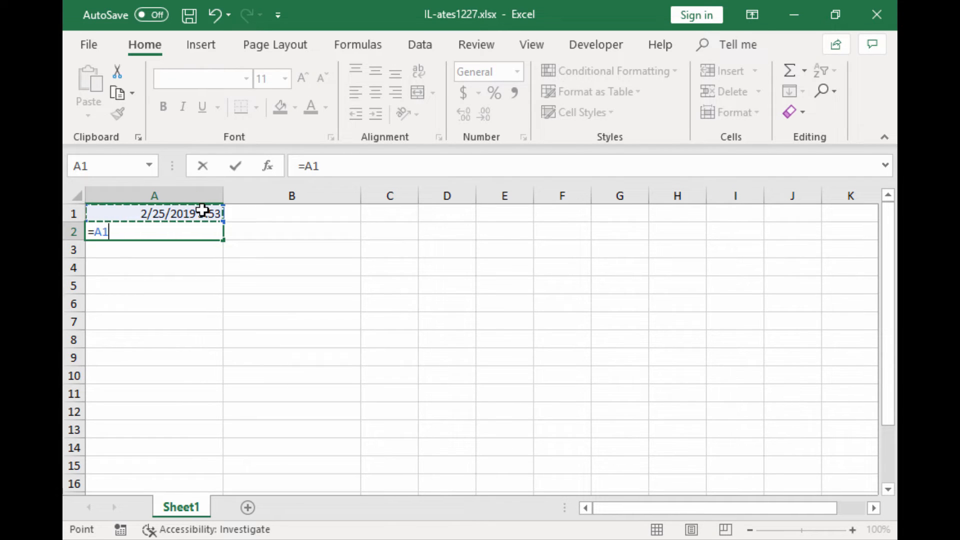
{"action": "type", "text": "+4"}
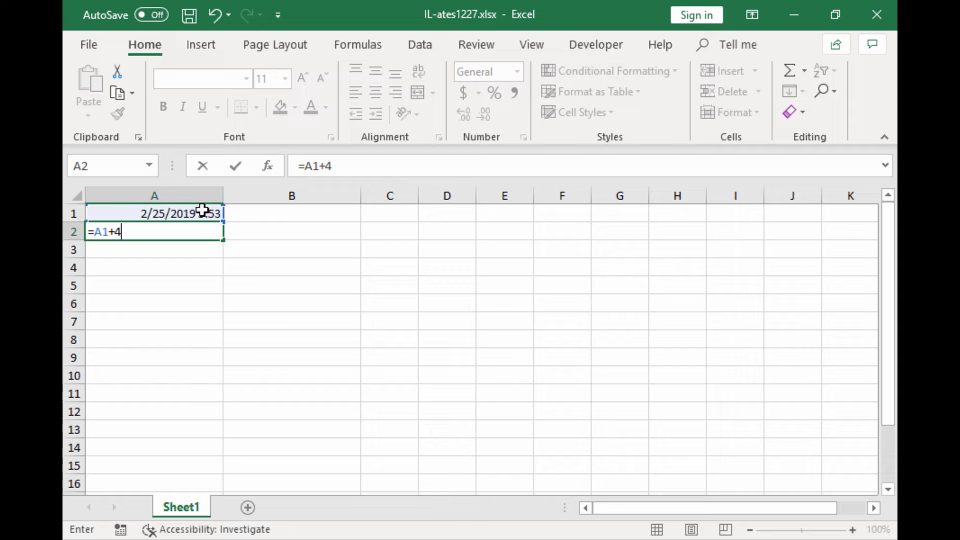
{"action": "key", "text": "Return"}
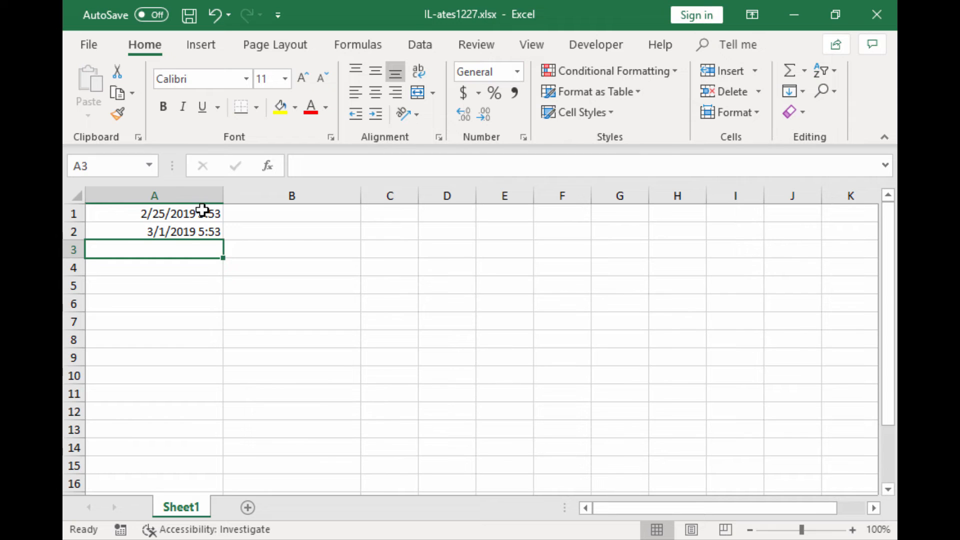
Step: Enter a formula in cell A3 that adds 365 days to the date in A1
{"action": "type", "text": "="}
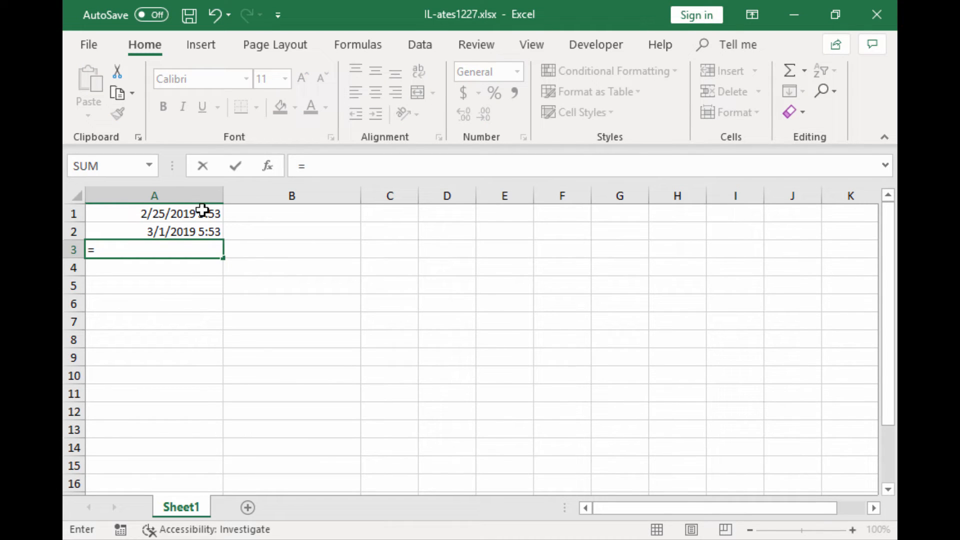
{"action": "left_click", "coordinate": [203, 210]}
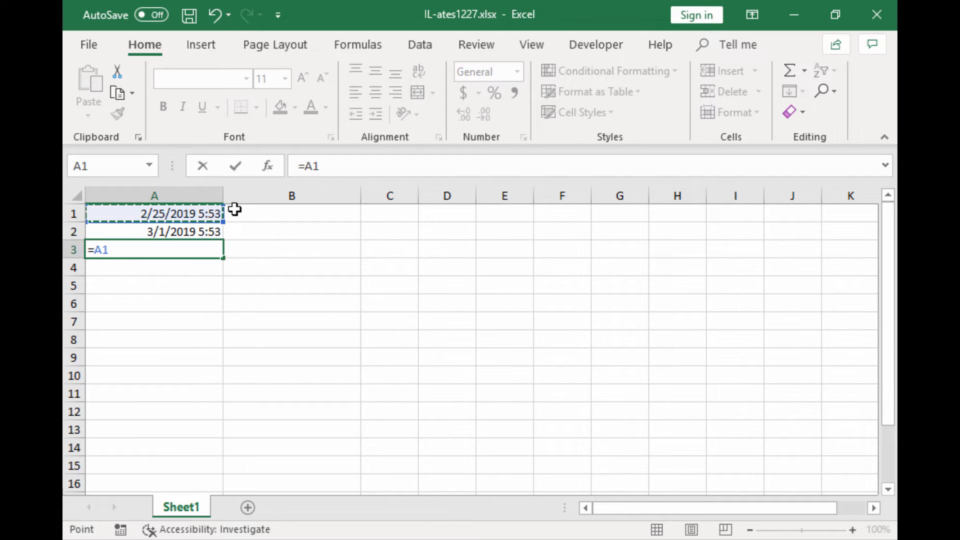
{"action": "type", "text": "+"}
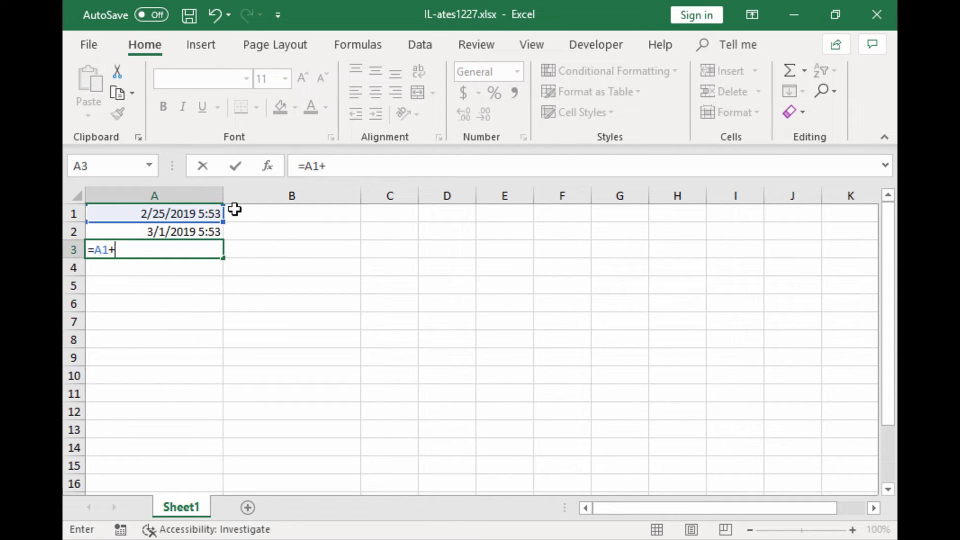
{"action": "type", "text": "365"}
{"action": "key", "text": "Return"}
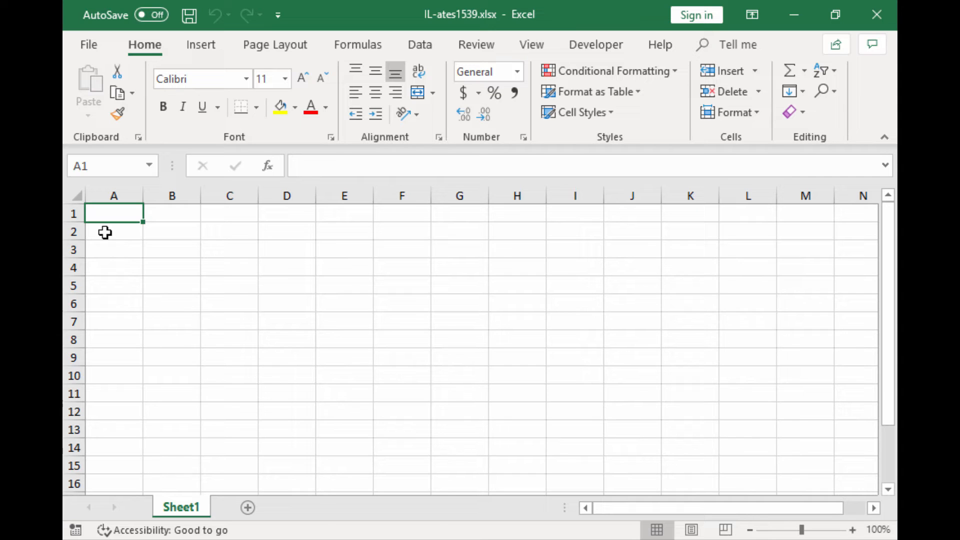
Step: Enter the date 7/22/1988 in cell A1 of the empty sheet
{"action": "type", "text": "7"}
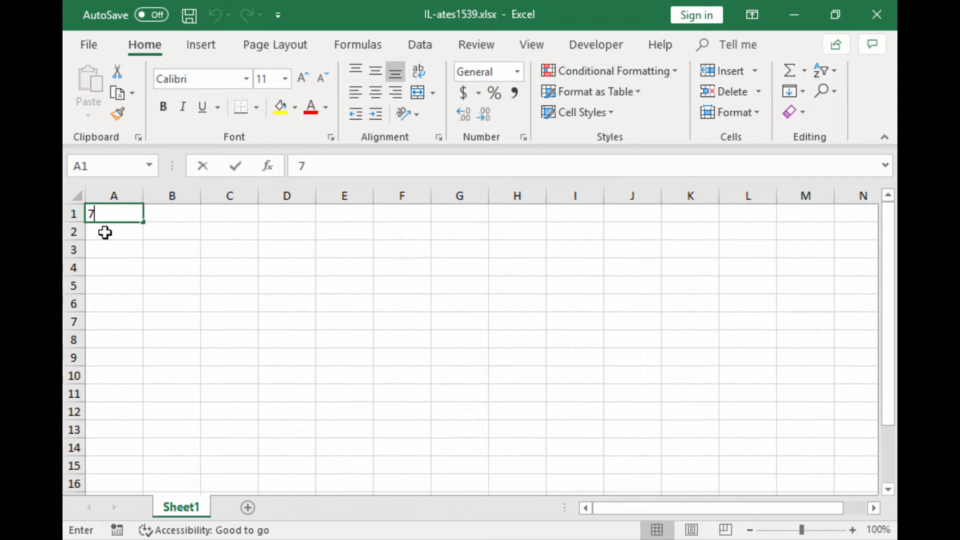
{"action": "type", "text": "/22/"}
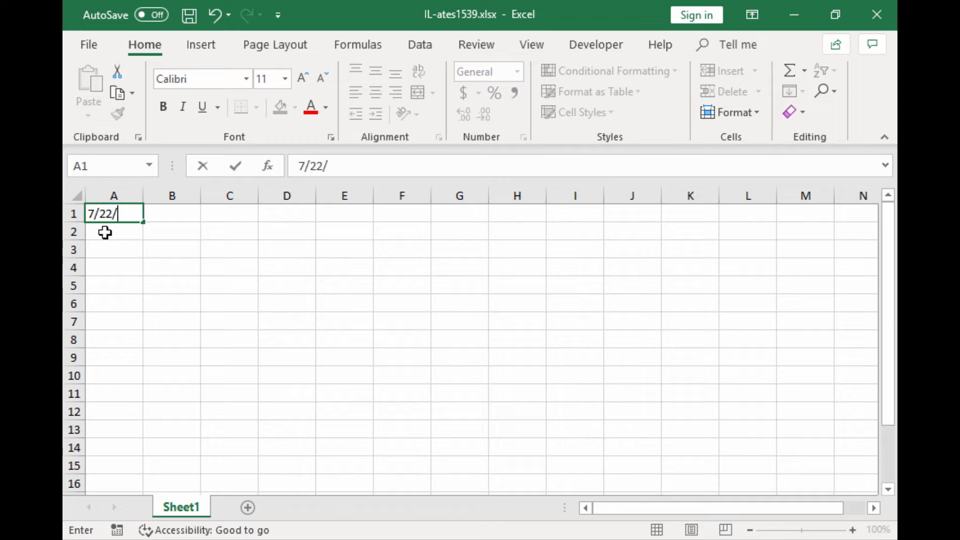
{"action": "type", "text": "1988"}
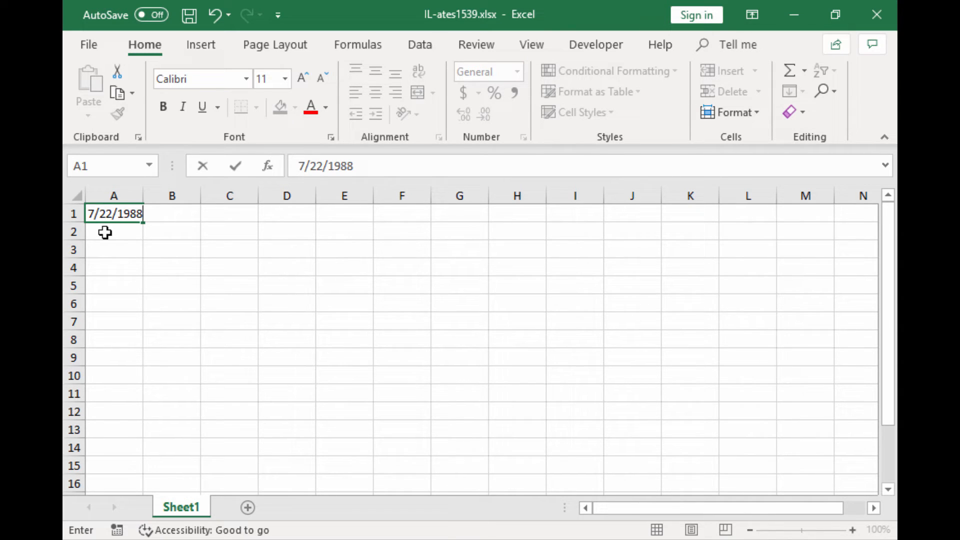
{"action": "key", "text": "Return"}
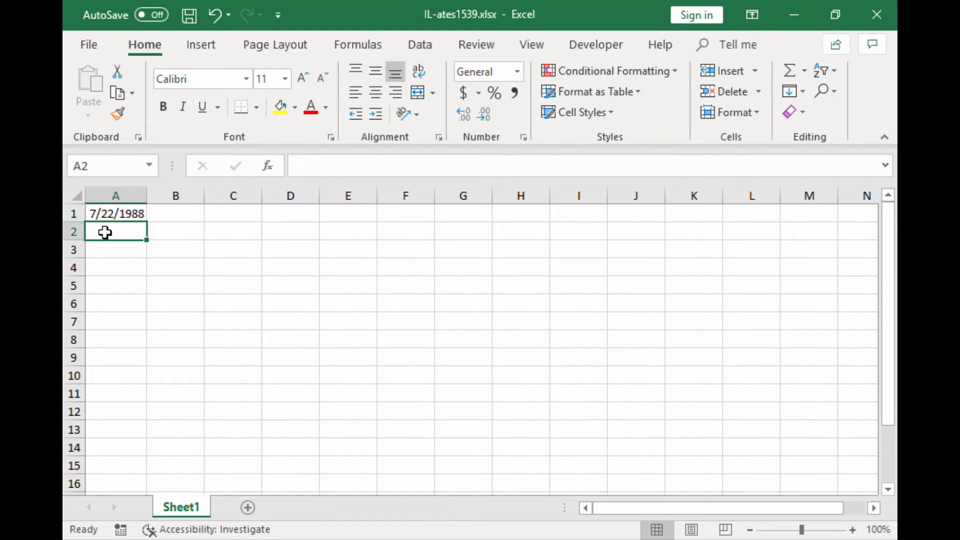
Step: Insert the current date in cell A2 with the TODAY function
{"action": "type", "text": "=td"}
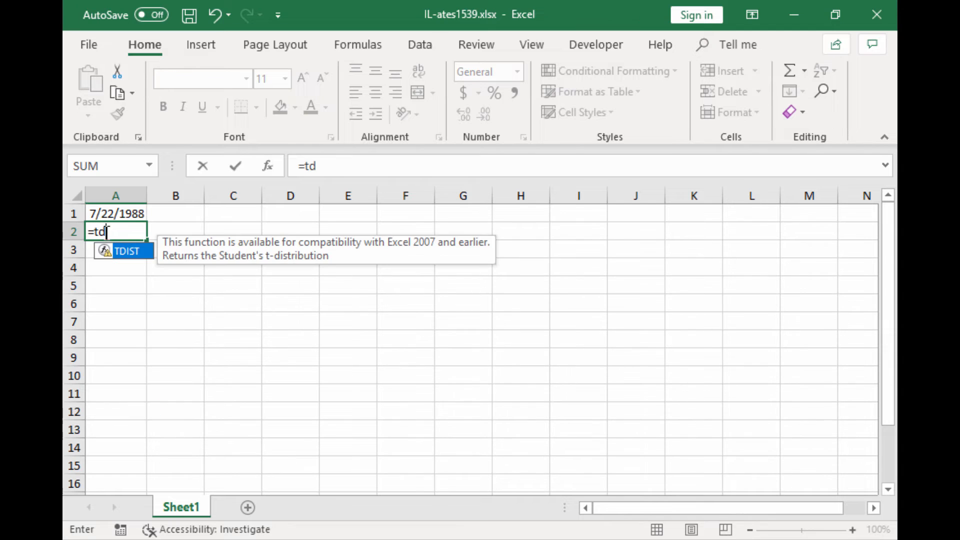
{"action": "key", "text": "BackSpace"}
{"action": "type", "text": "od"}
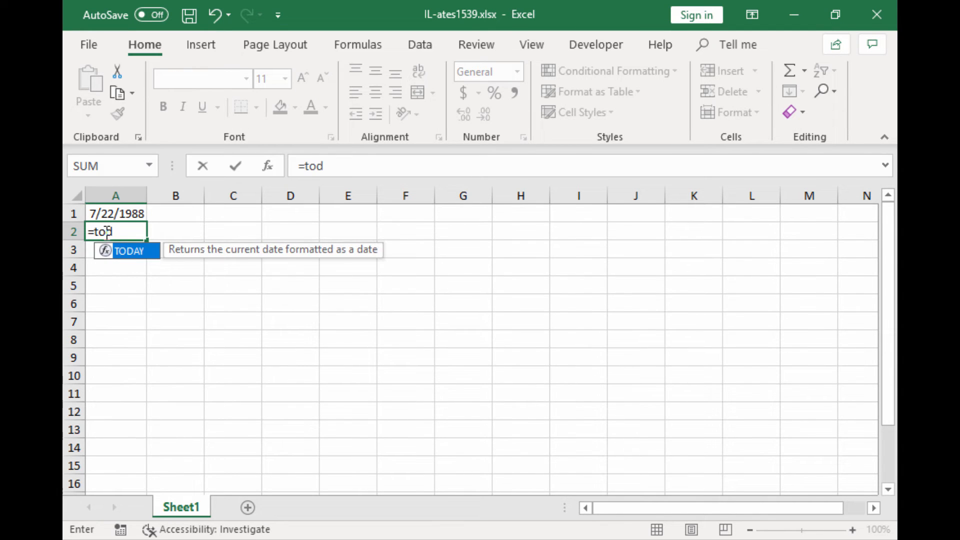
{"action": "key", "text": "Tab"}
{"action": "key", "text": "Return"}
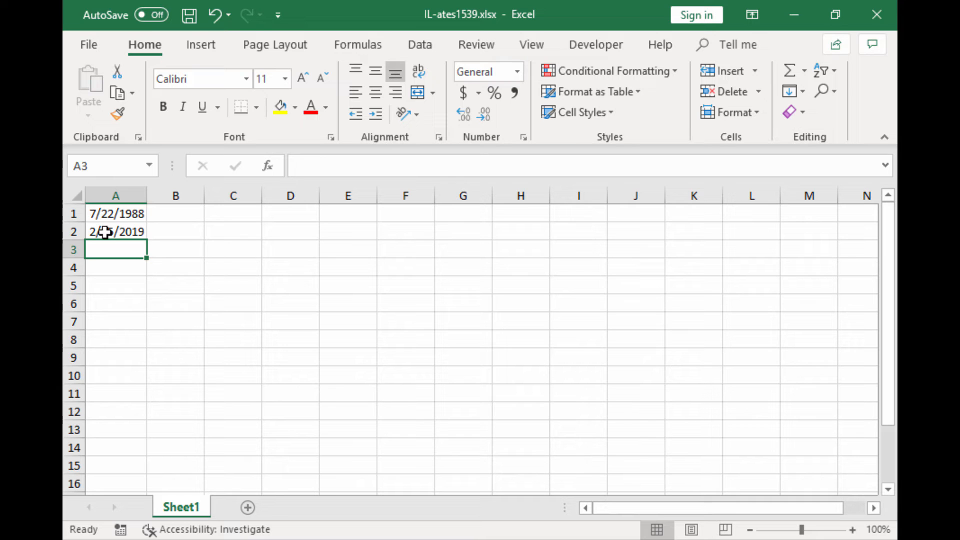
Step: Calculate the number of days between the two dates in cell A3 with the formula =A2-A1
{"action": "type", "text": "="}
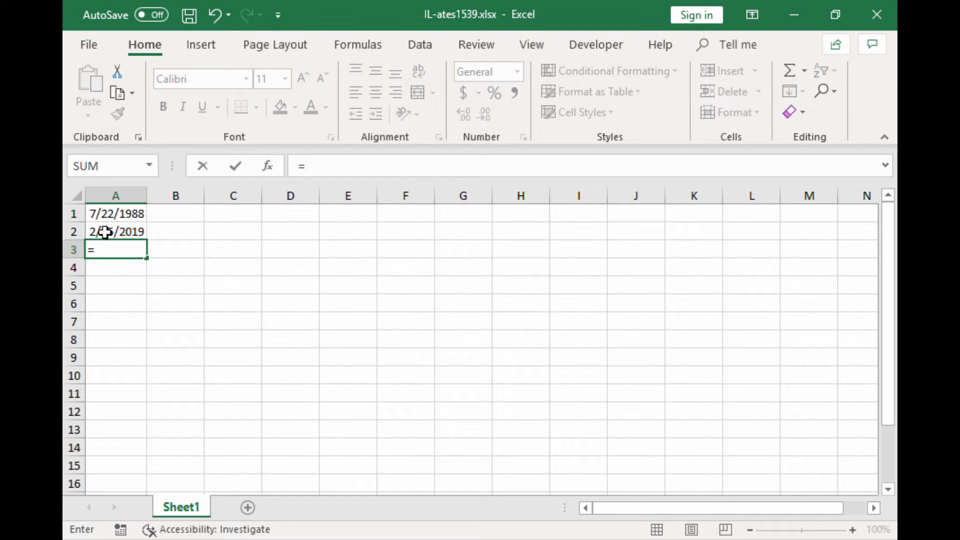
{"action": "left_click", "coordinate": [105, 232]}
{"action": "type", "text": "-"}
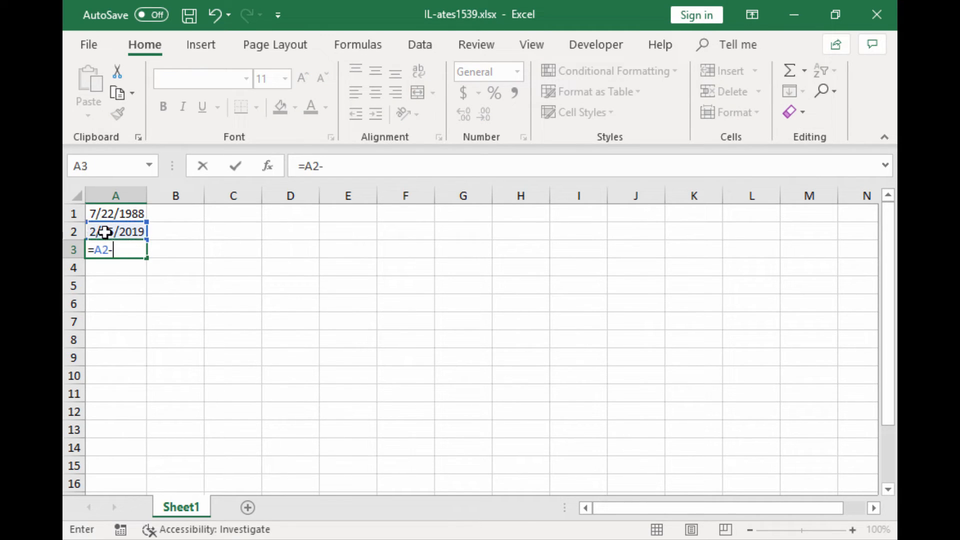
{"action": "left_click", "coordinate": [103, 212]}
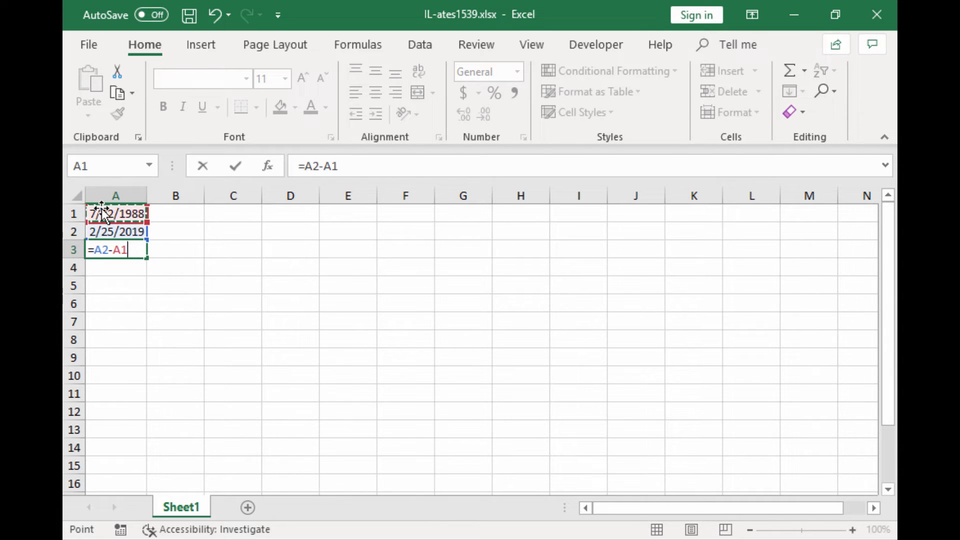
{"action": "key", "text": "Return"}
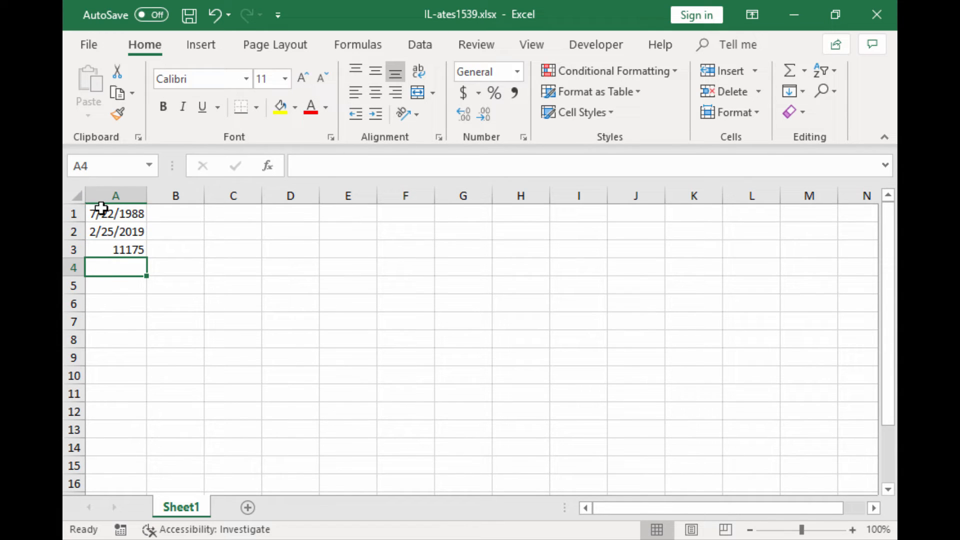
Step: Choose the Number category in the cell format settings for the day difference in A3
{"action": "left_click", "coordinate": [106, 248]}
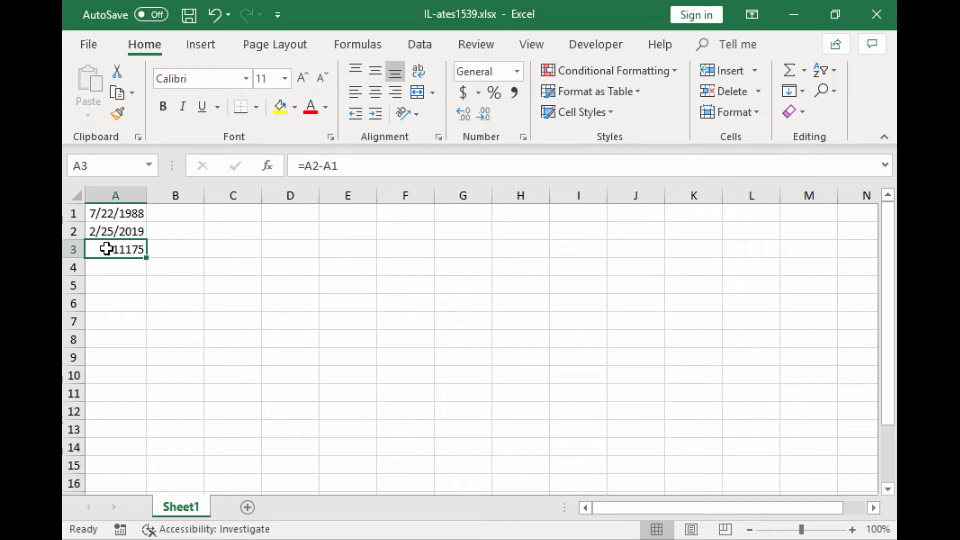
{"action": "left_click", "coordinate": [524, 138]}
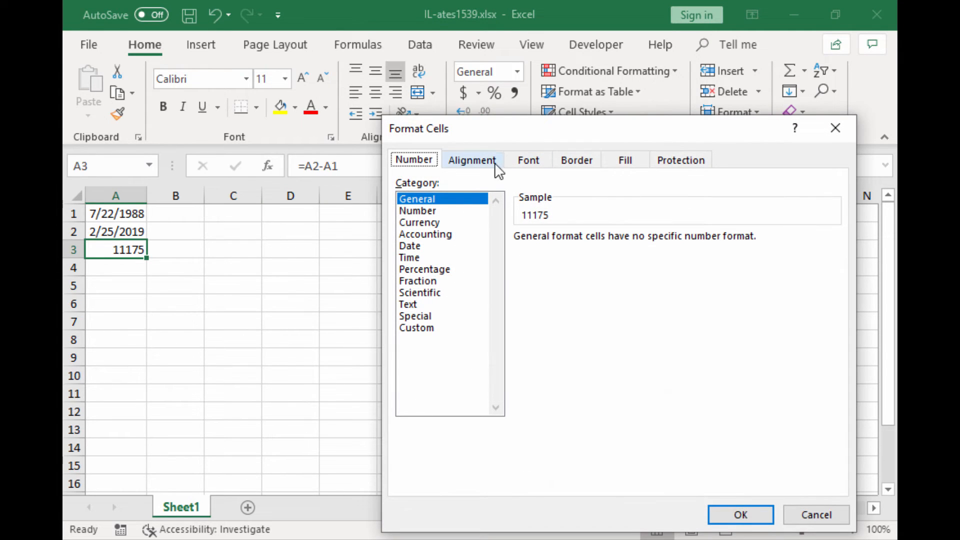
{"action": "left_click", "coordinate": [427, 212]}
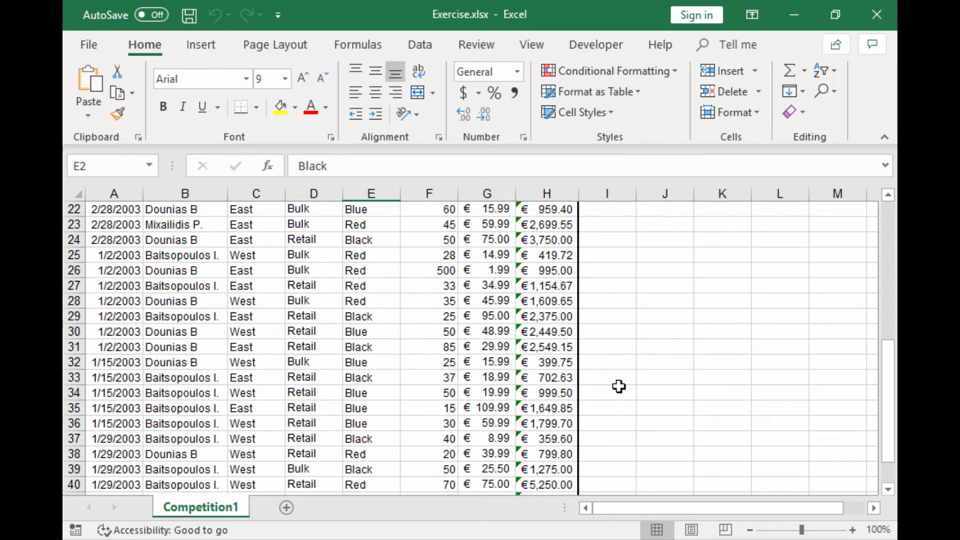
Step: Enter a WEEKDAY formula in cell I2 that returns the day of the week for the date in A2
{"action": "left_click_drag", "start_coordinate": [887, 389], "coordinate": [886, 242]}
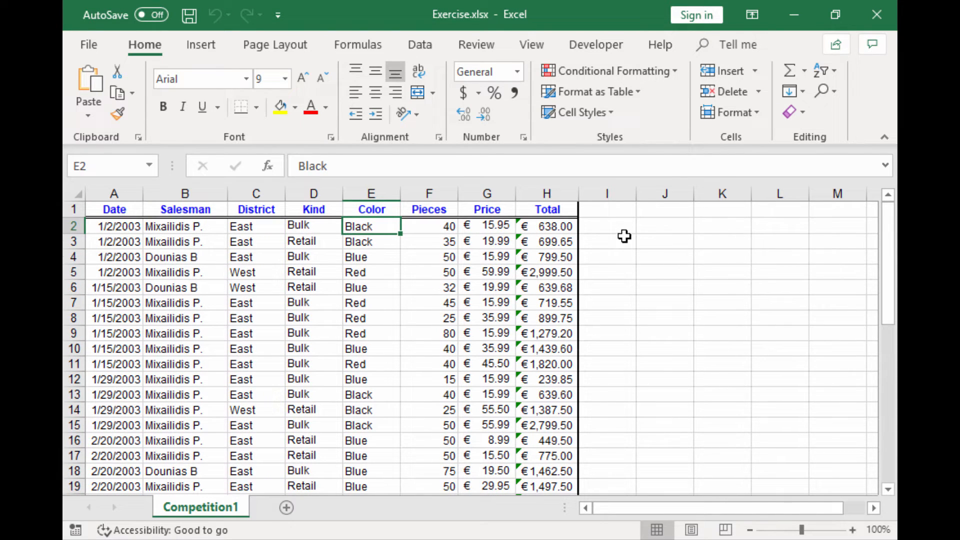
{"action": "left_click", "coordinate": [609, 230]}
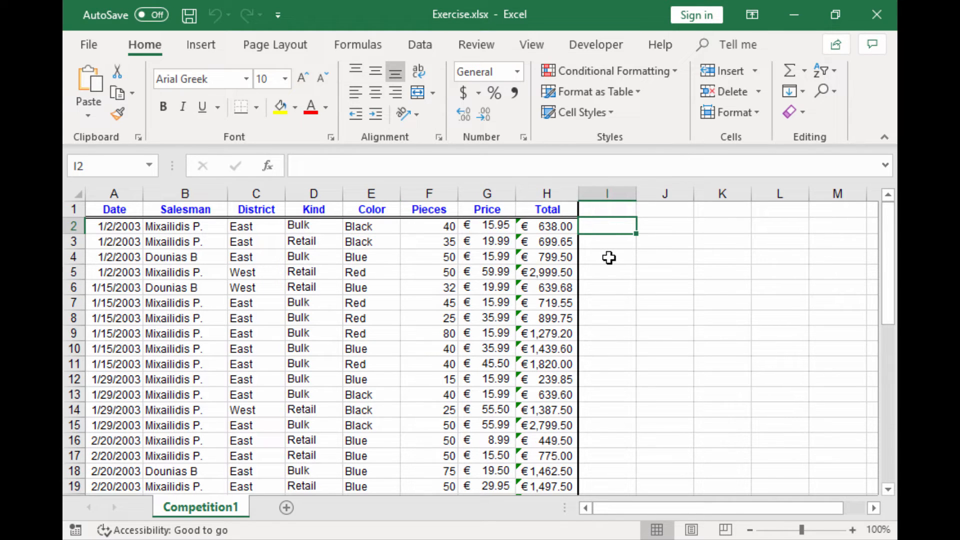
{"action": "type", "text": "="}
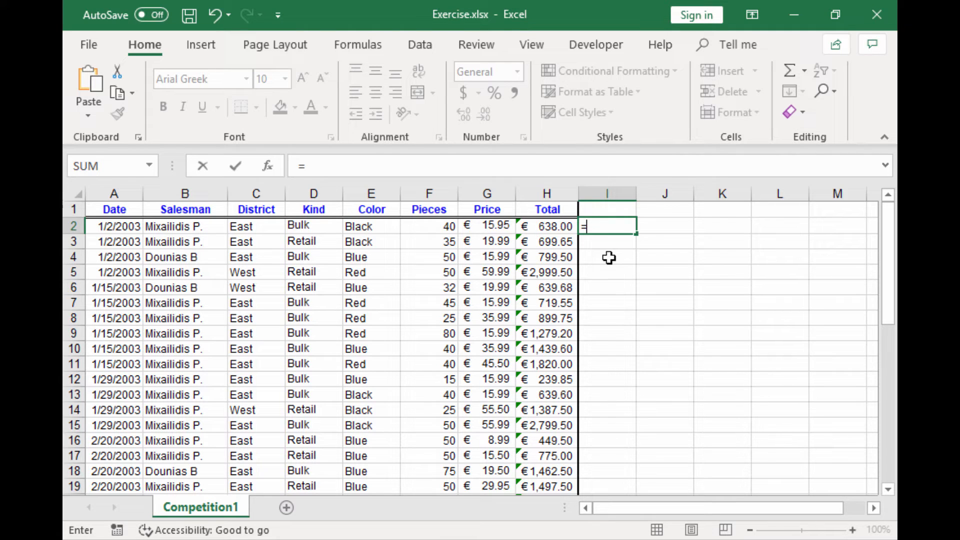
{"action": "type", "text": "week"}
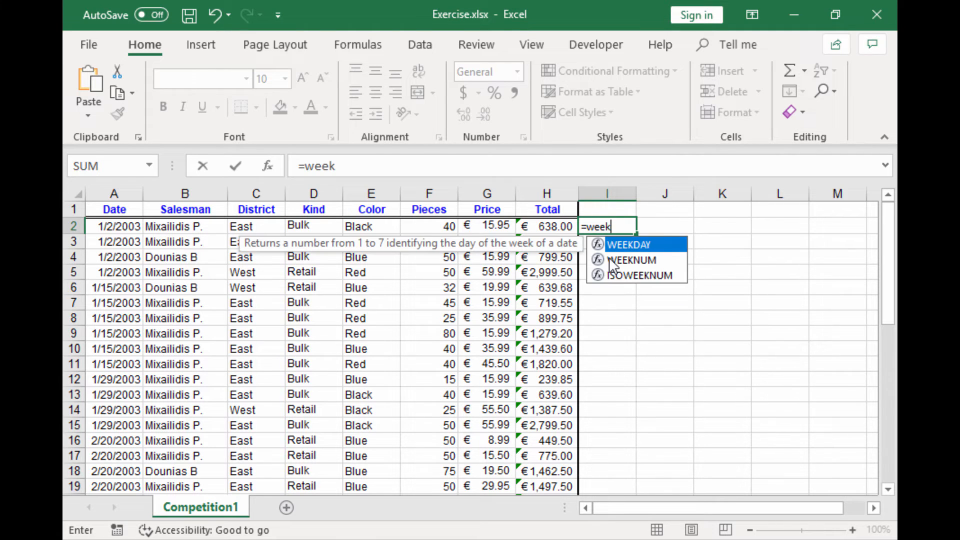
{"action": "key", "text": "Tab"}
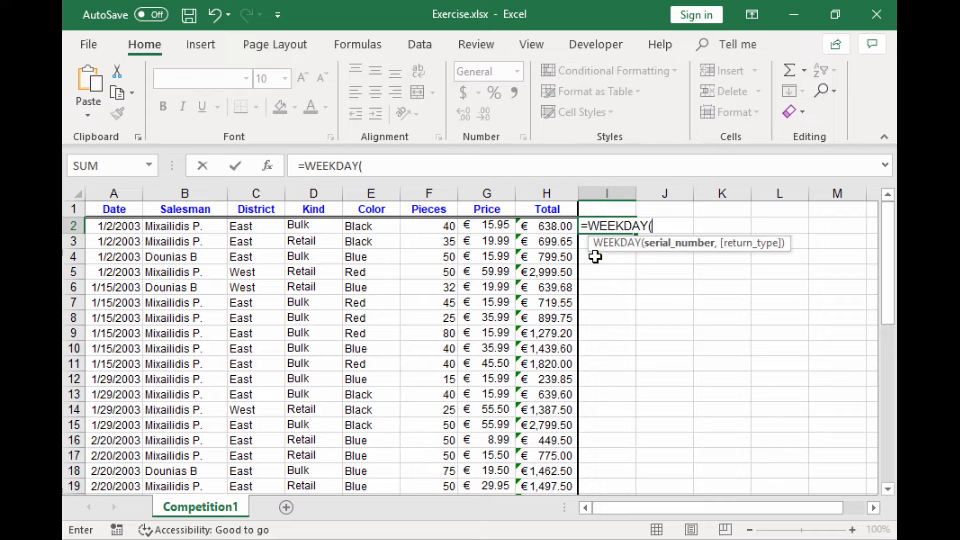
{"action": "left_click", "coordinate": [114, 227]}
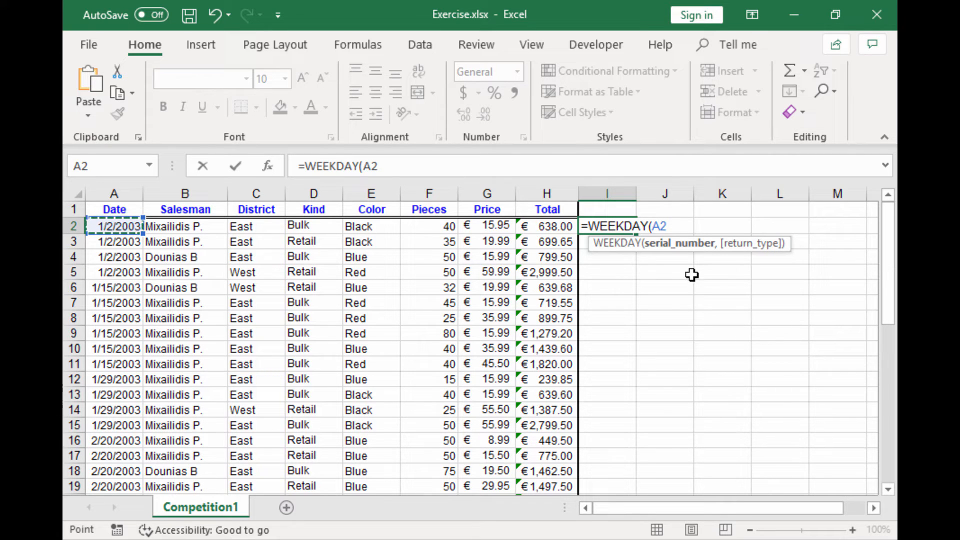
{"action": "key", "text": "Return"}
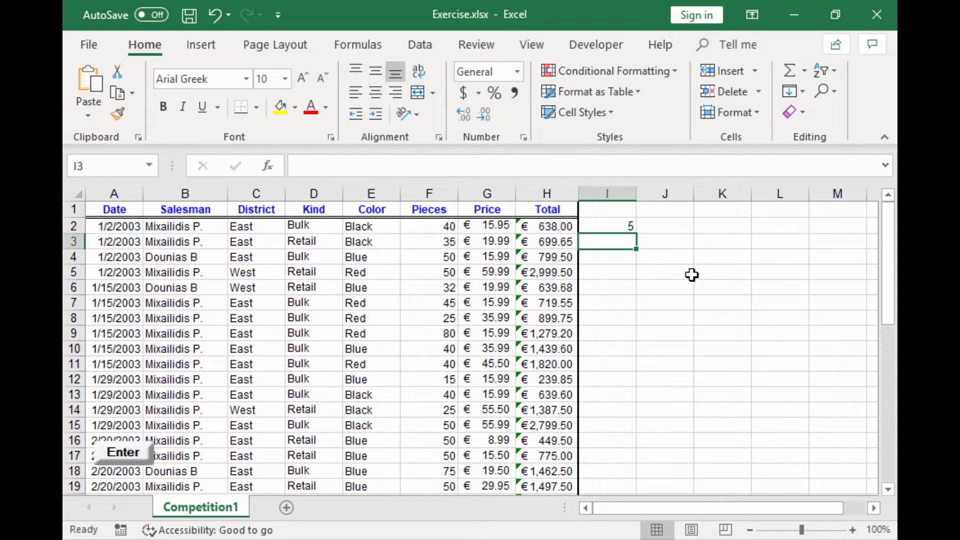
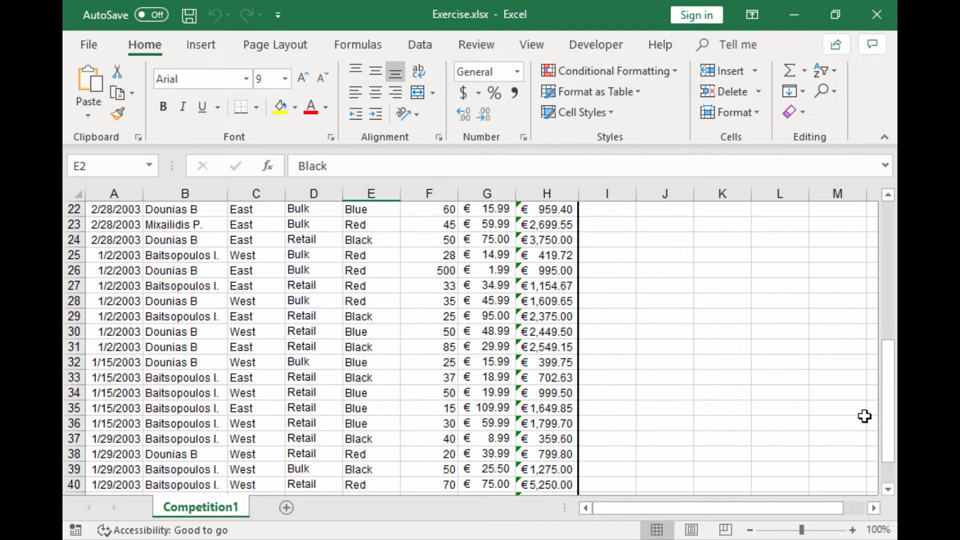
Step: Enter the formula =WORKDAY(A2,5) in cell I2 to get the date five workdays after the date in A2
{"action": "left_click_drag", "start_coordinate": [887, 416], "coordinate": [884, 278]}
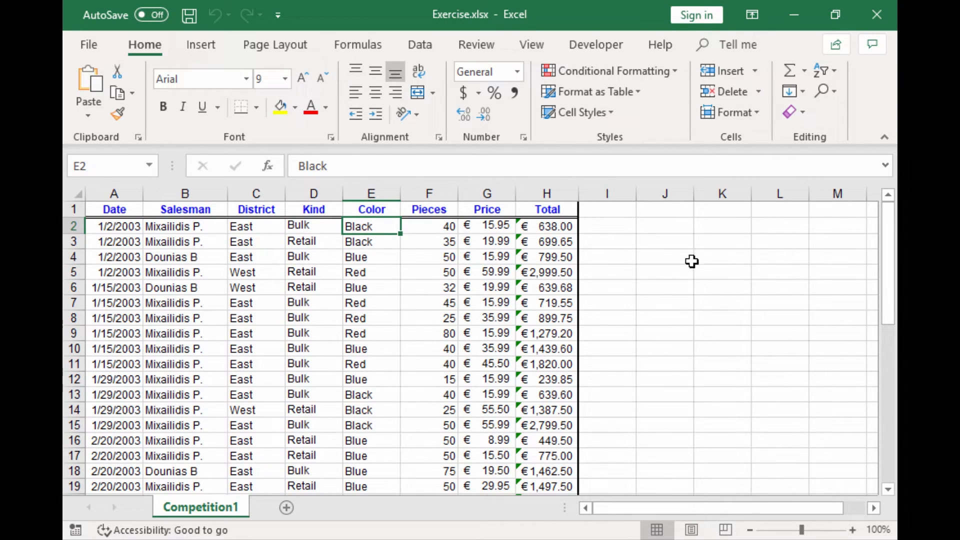
{"action": "left_click", "coordinate": [606, 225]}
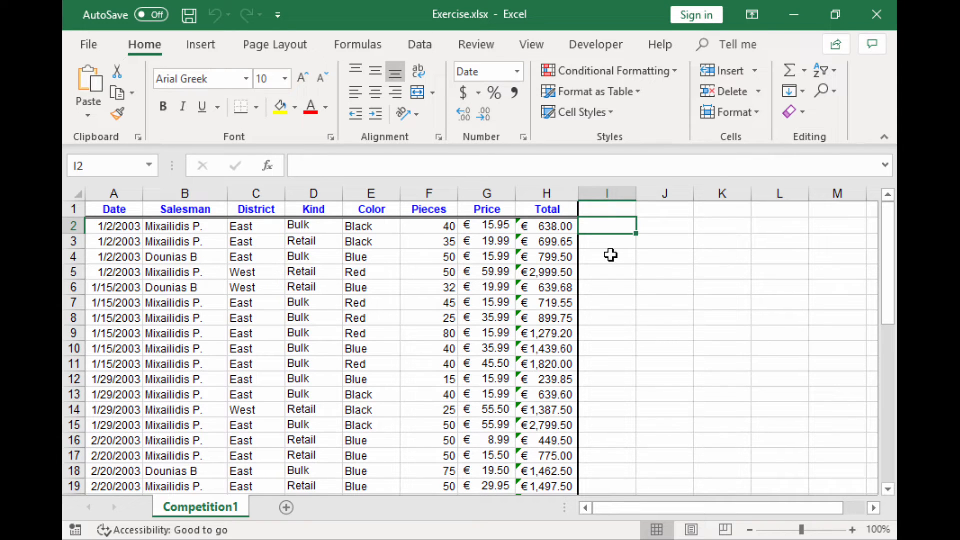
{"action": "type", "text": "="}
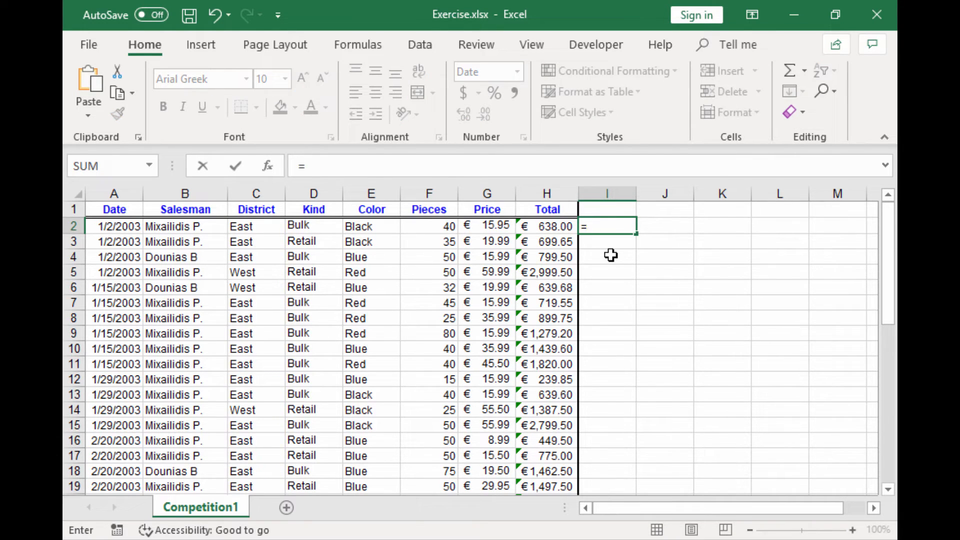
{"action": "type", "text": "work"}
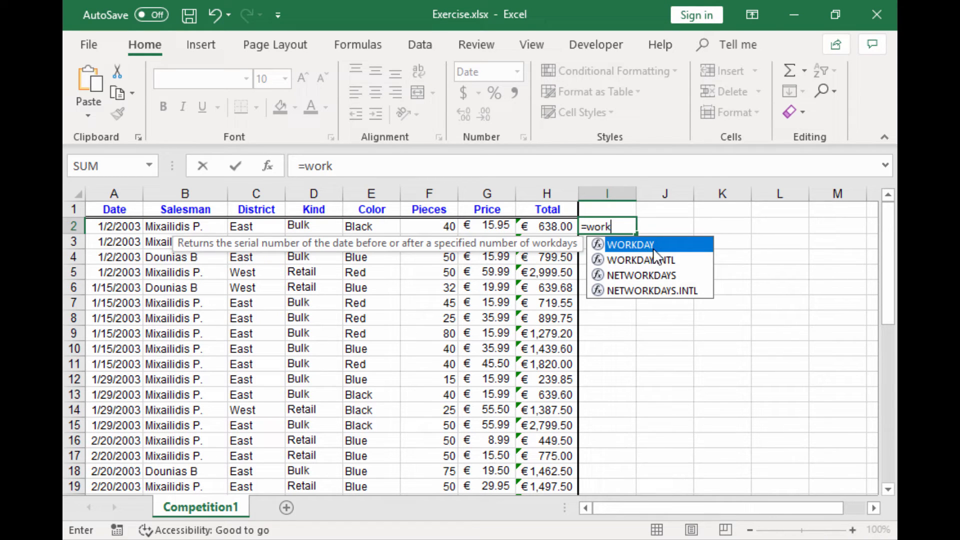
{"action": "key", "text": "Tab"}
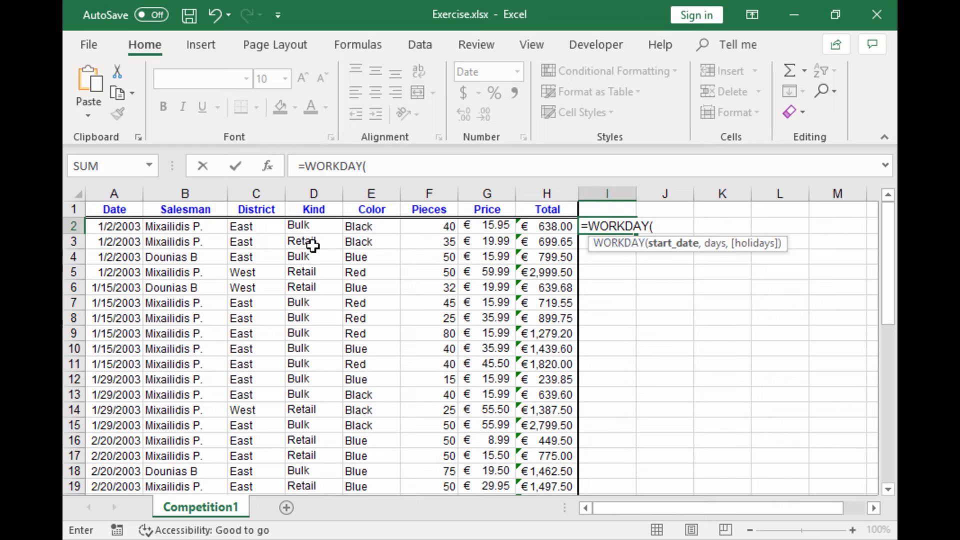
{"action": "left_click", "coordinate": [107, 225]}
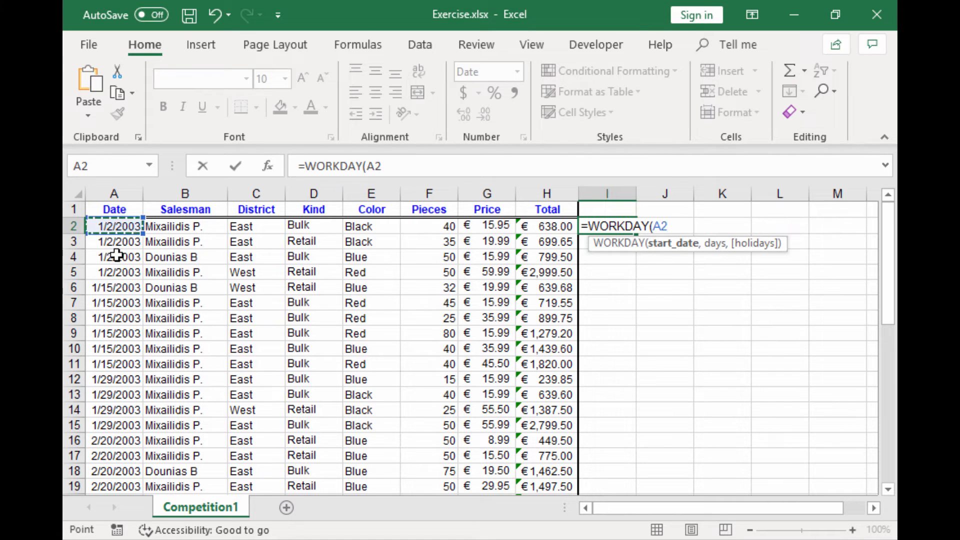
{"action": "type", "text": ",5"}
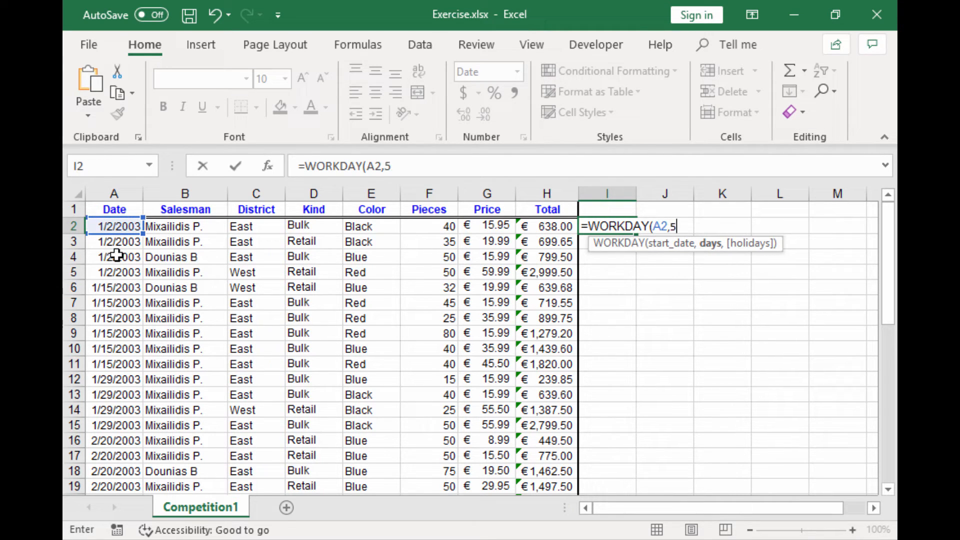
{"action": "type", "text": ")"}
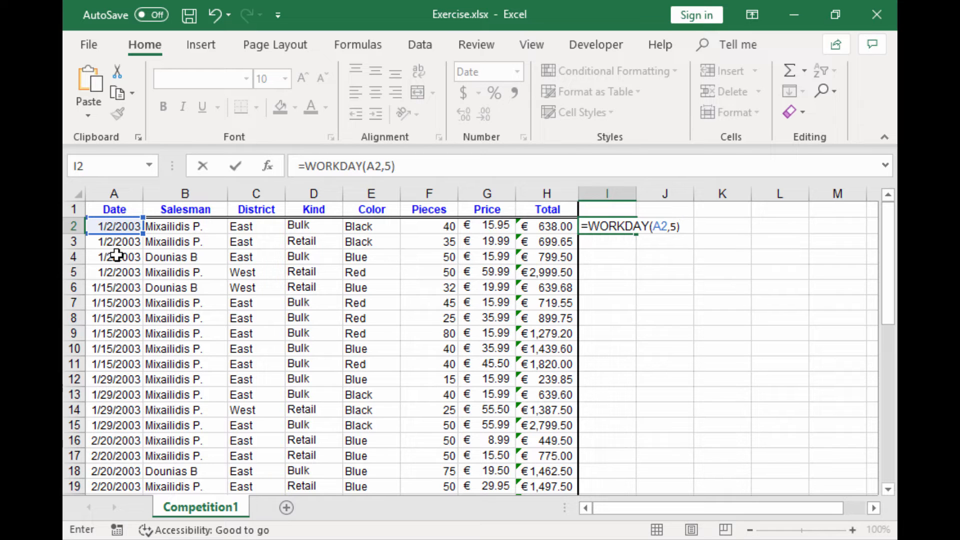
{"action": "key", "text": "Return"}
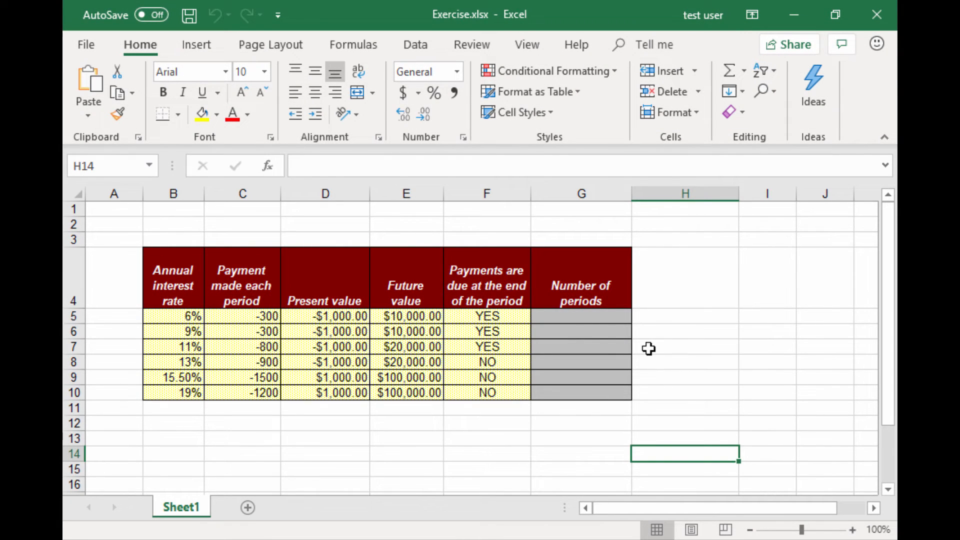
Step: Calculate the number of periods in G5 with =NPER(B5/12,C5,D5,E5,0) and copy the formula down to G8
{"action": "left_click", "coordinate": [582, 318]}
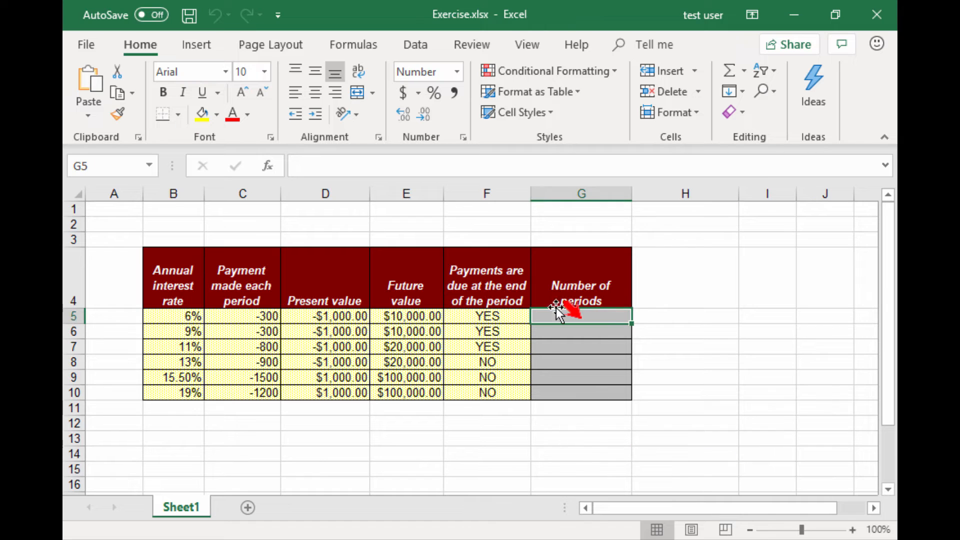
{"action": "left_click", "coordinate": [329, 170]}
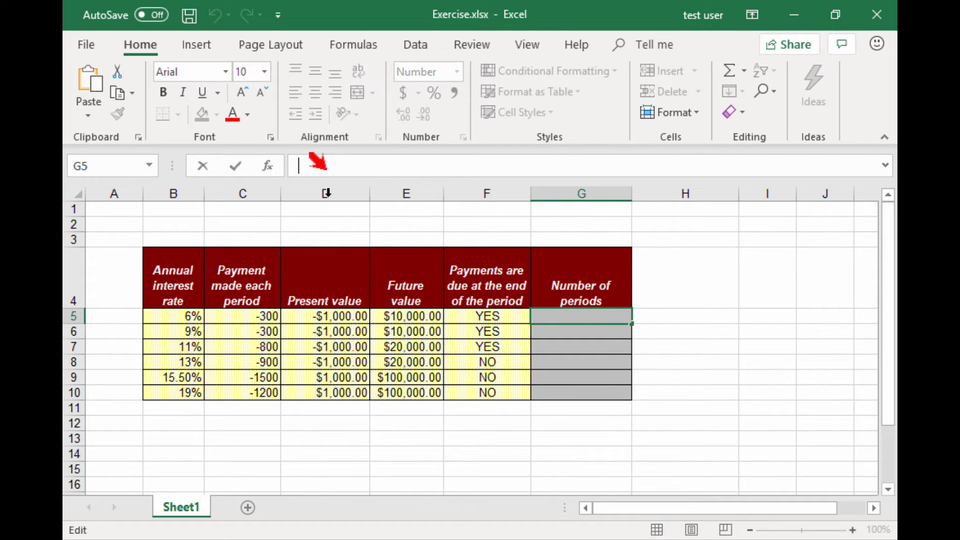
{"action": "type", "text": "="}
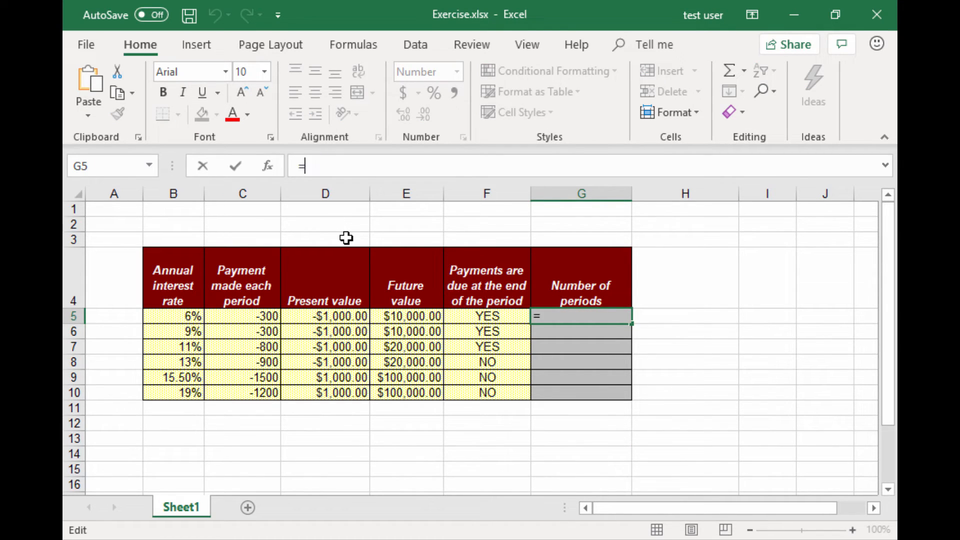
{"action": "type", "text": "nper"}
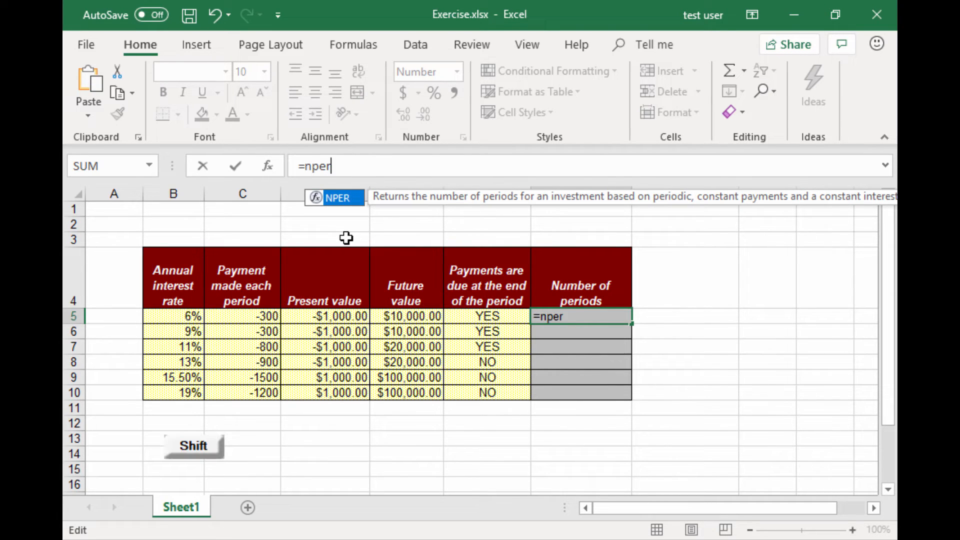
{"action": "type", "text": "("}
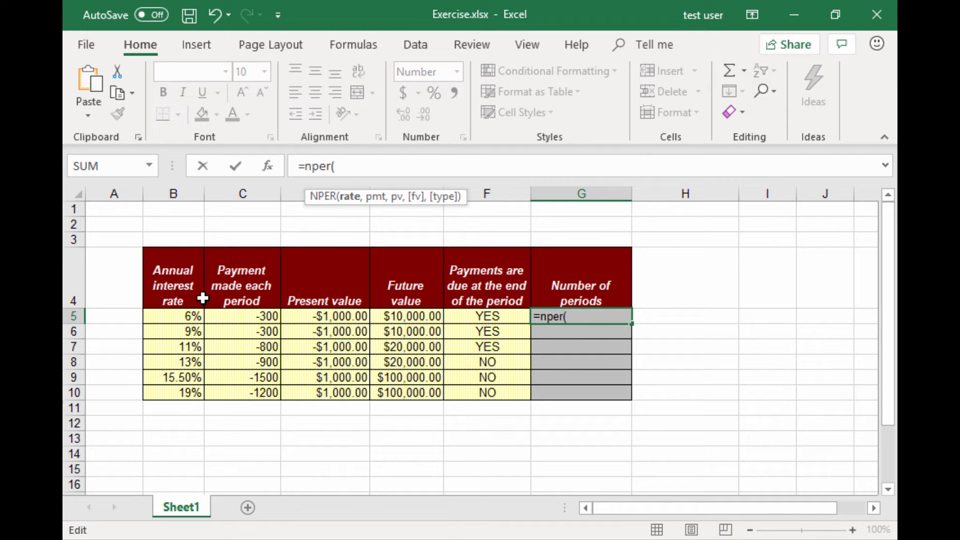
{"action": "left_click", "coordinate": [180, 317]}
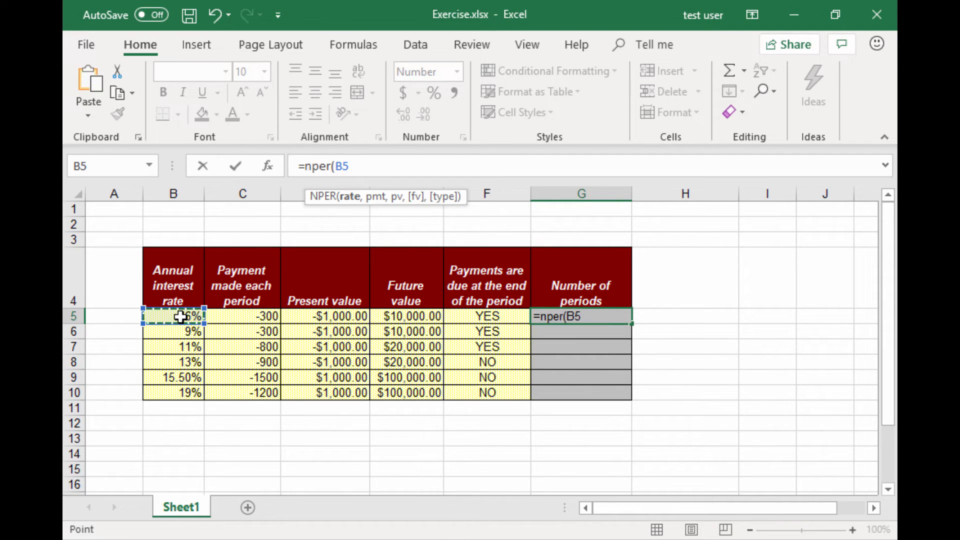
{"action": "type", "text": "/12"}
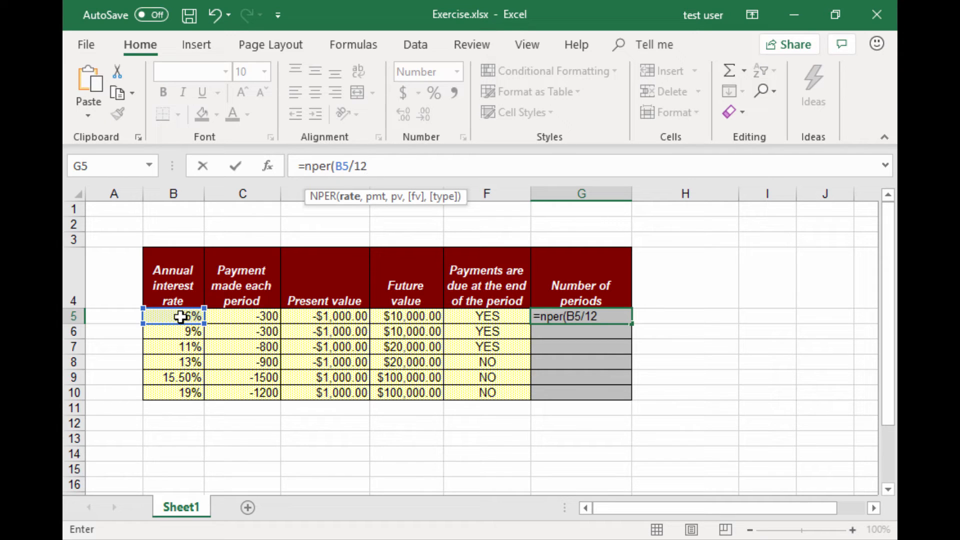
{"action": "type", "text": ","}
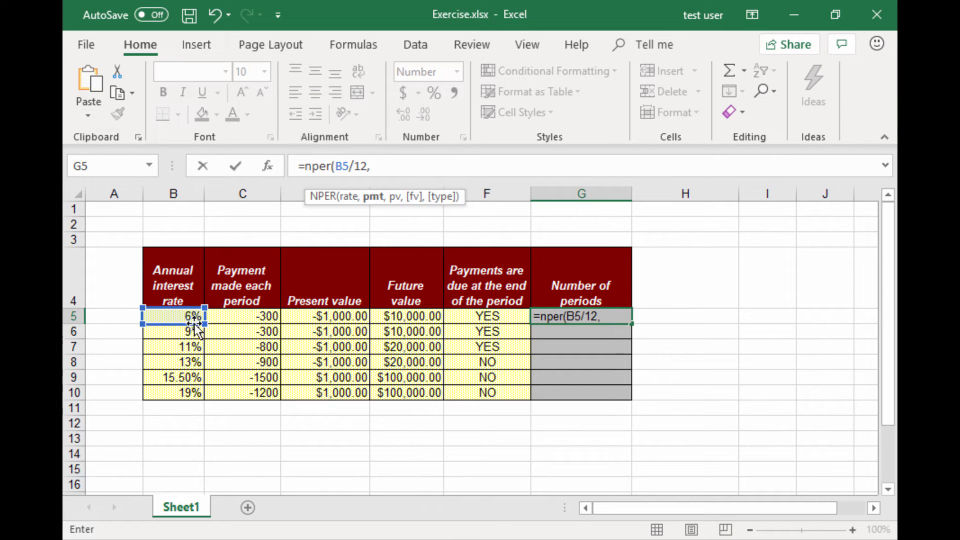
{"action": "left_click", "coordinate": [252, 315]}
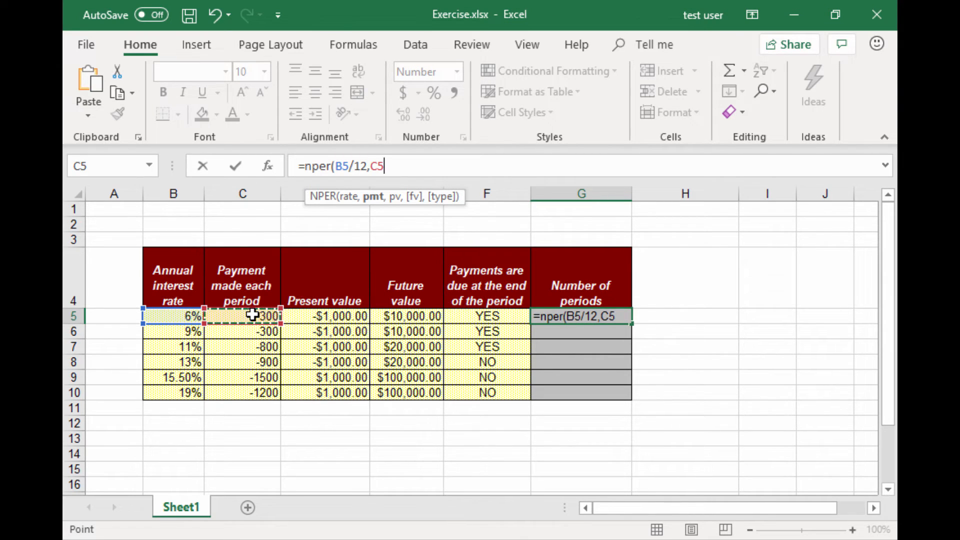
{"action": "type", "text": ","}
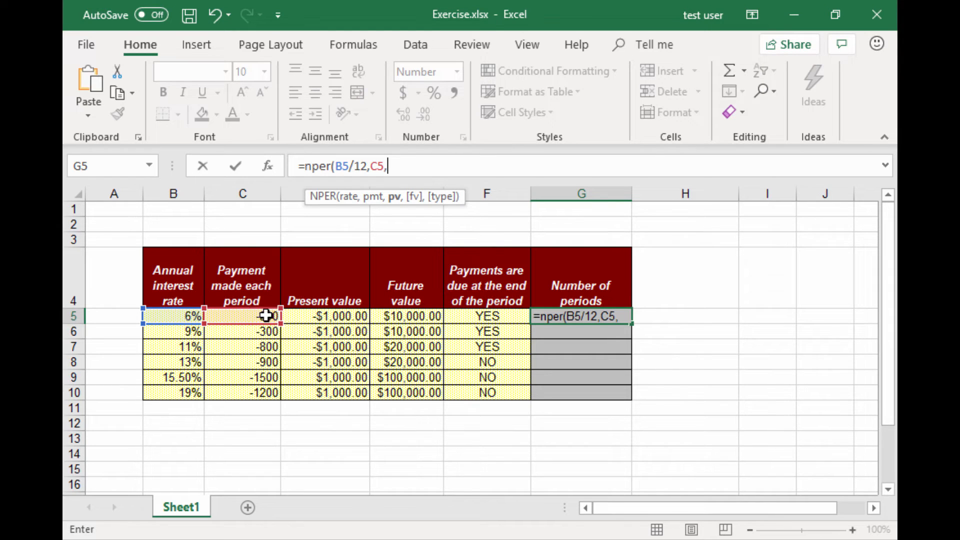
{"action": "left_click", "coordinate": [315, 316]}
{"action": "type", "text": ","}
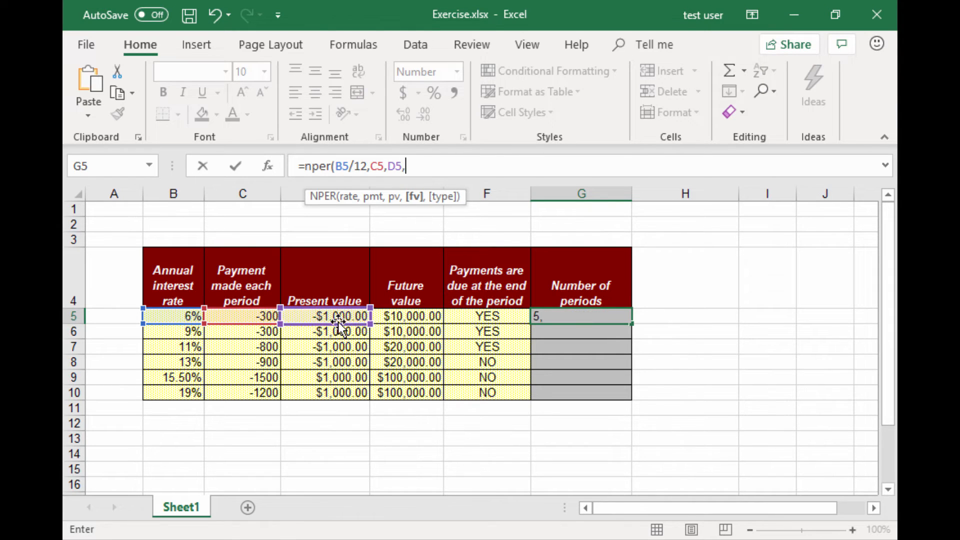
{"action": "left_click", "coordinate": [417, 316]}
{"action": "type", "text": ","}
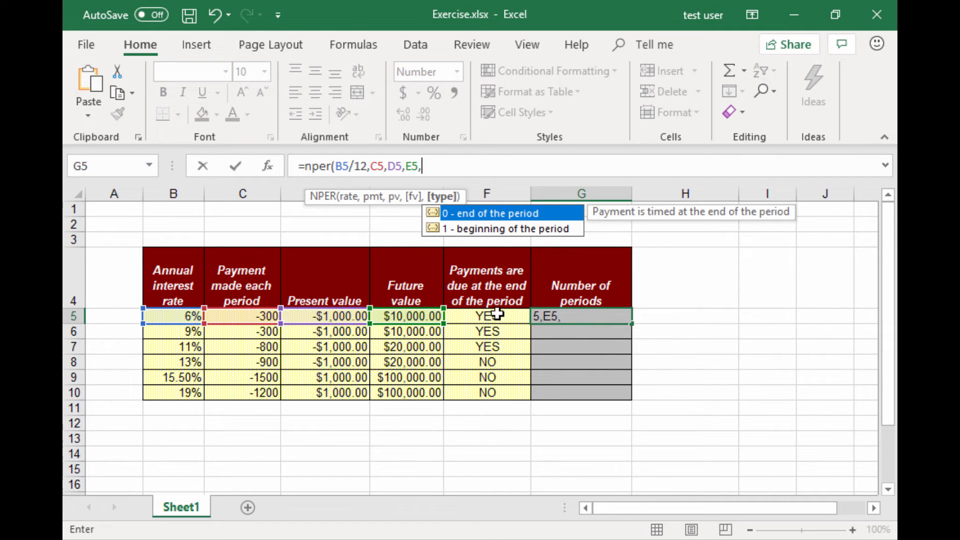
{"action": "double_click", "coordinate": [488, 213]}
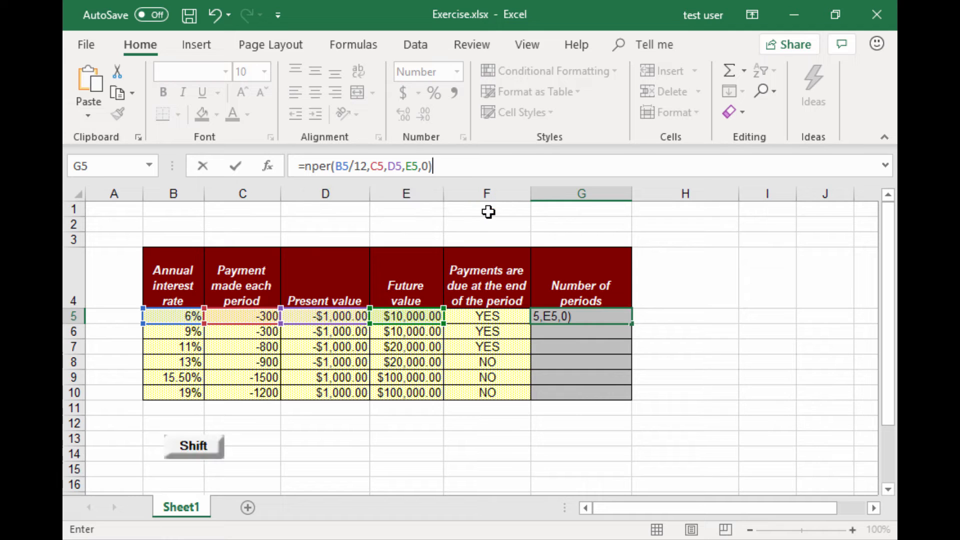
{"action": "left_click", "coordinate": [235, 167]}
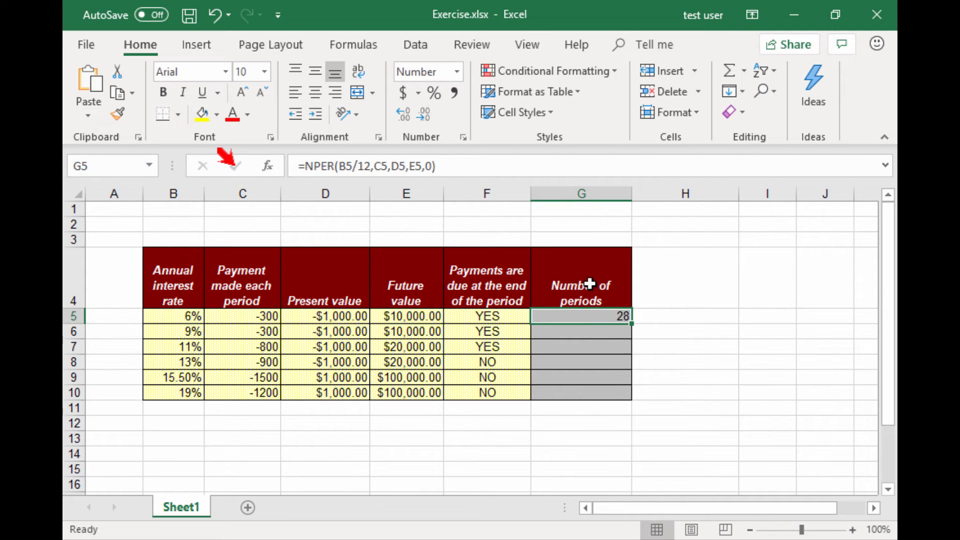
{"action": "left_click_drag", "start_coordinate": [631, 322], "coordinate": [633, 373]}
Step: Change the type argument of the NPER formula in G8 to 1 and fill the formula down the remaining rows
{"action": "left_click", "coordinate": [584, 360]}
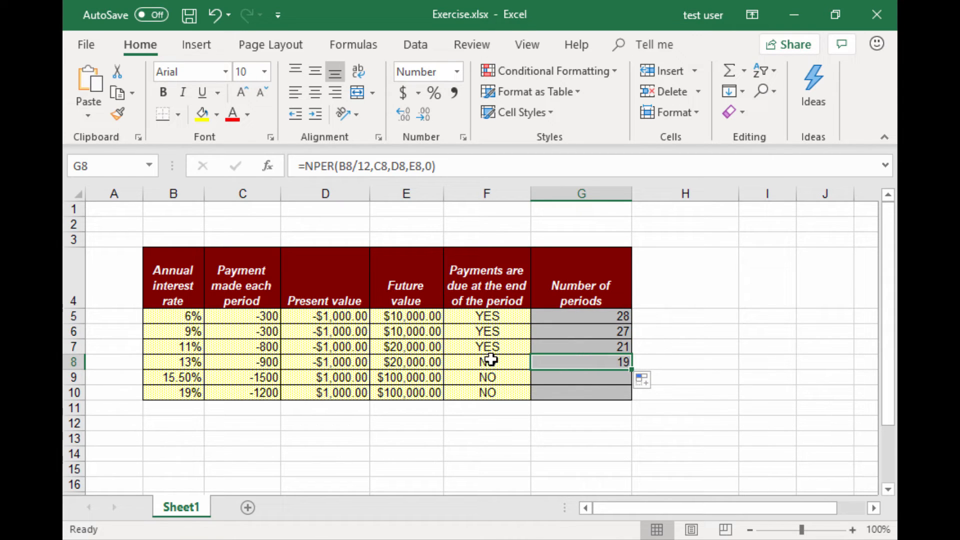
{"action": "left_click", "coordinate": [429, 166]}
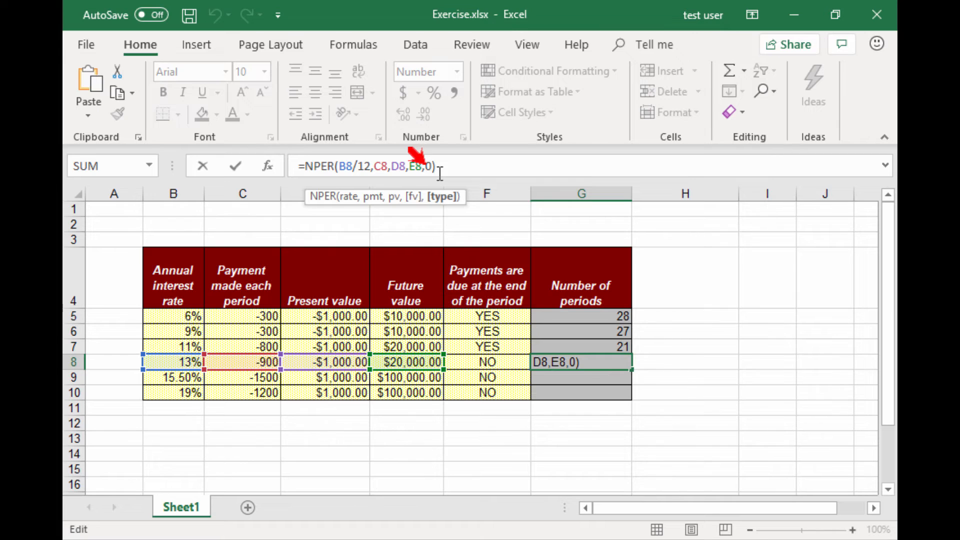
{"action": "key", "text": "Delete"}
{"action": "type", "text": "1"}
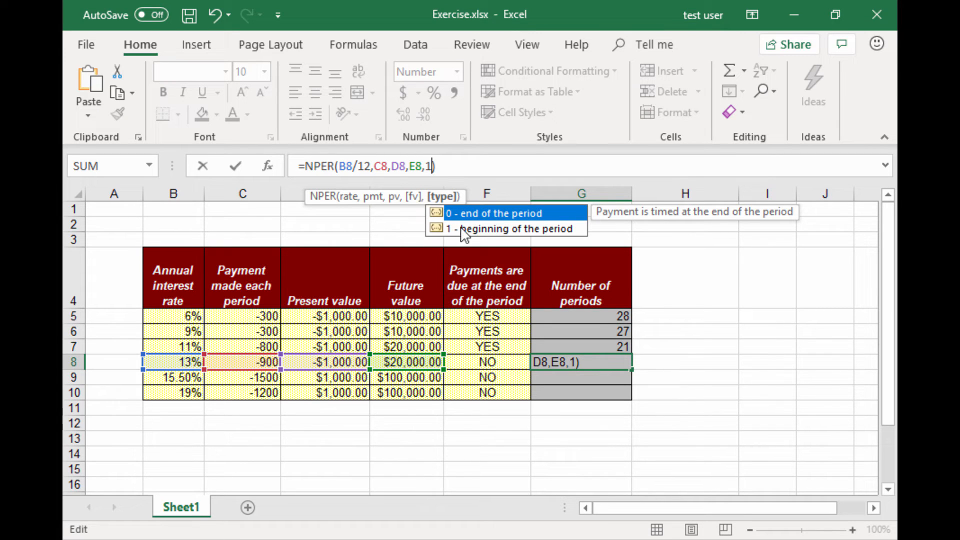
{"action": "left_click", "coordinate": [234, 166]}
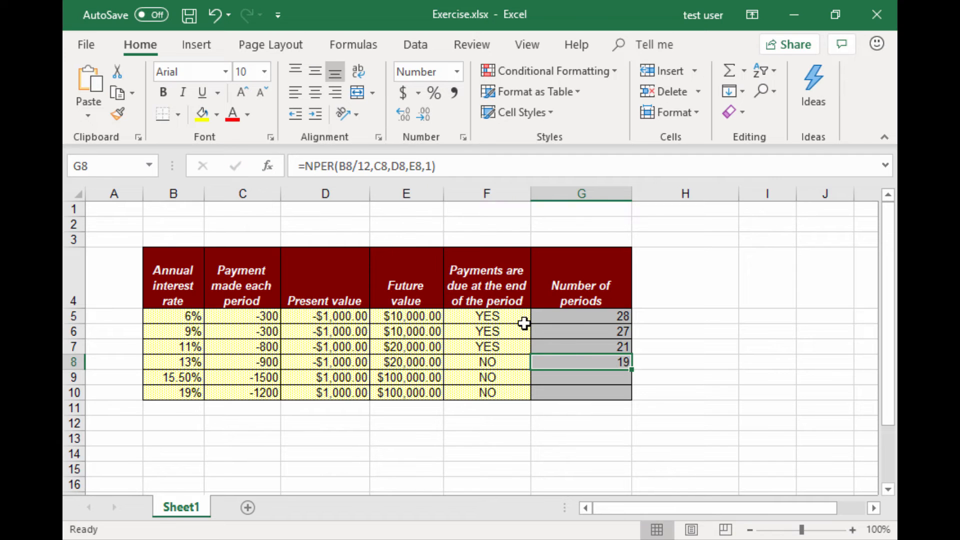
{"action": "double_click", "coordinate": [631, 370]}
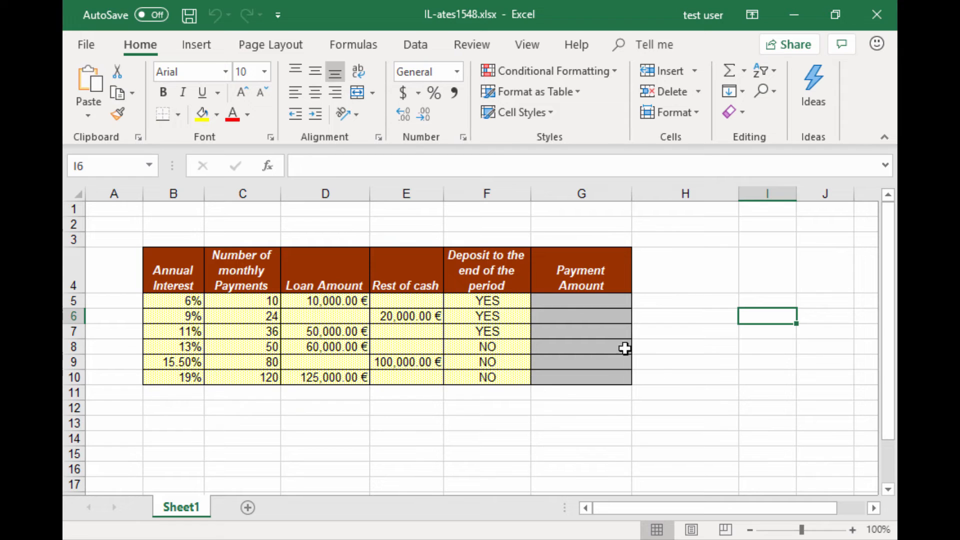
Step: Calculate the payment amount in G5 with =PMT(B5/12,C5,D5,E5,0) and copy the formula down to G8
{"action": "left_click", "coordinate": [551, 301]}
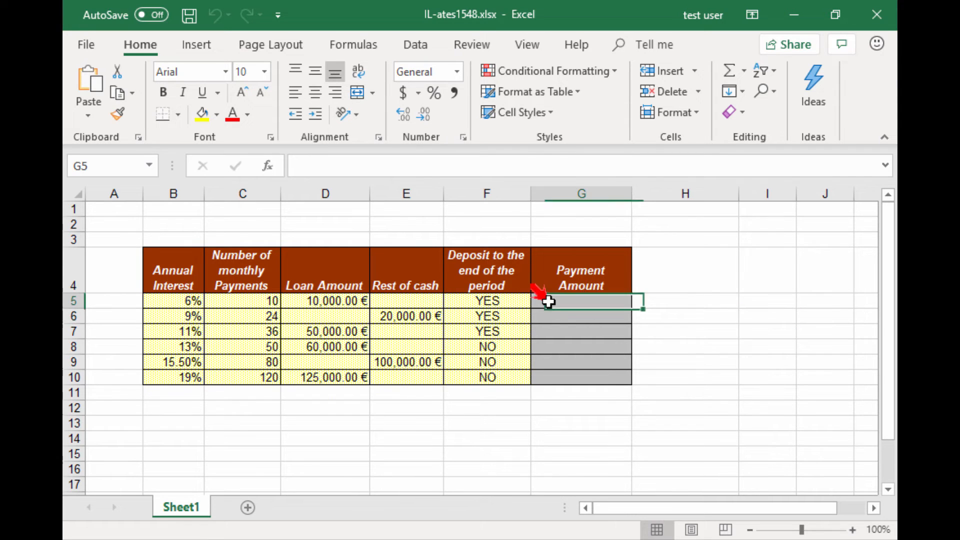
{"action": "left_click", "coordinate": [337, 166]}
{"action": "type", "text": "=pmt"}
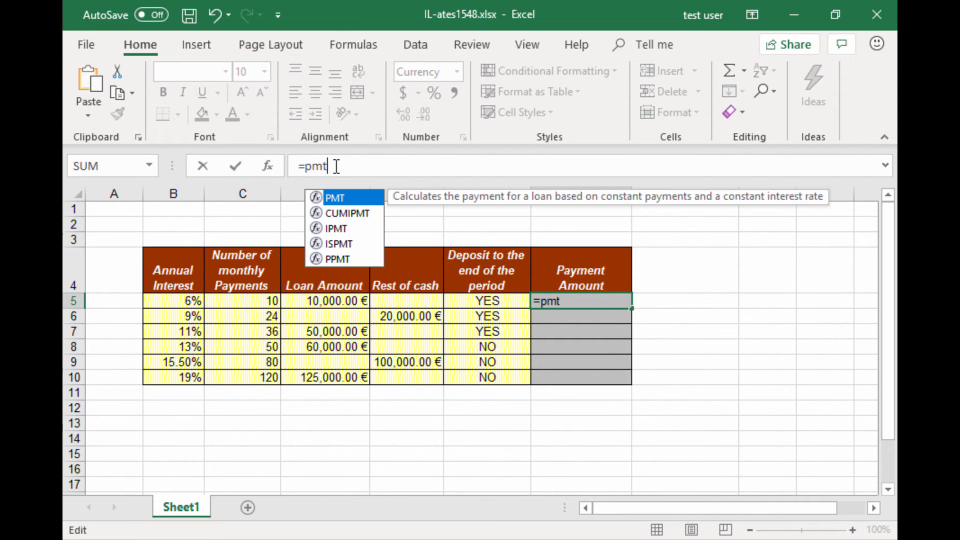
{"action": "key", "text": "Tab"}
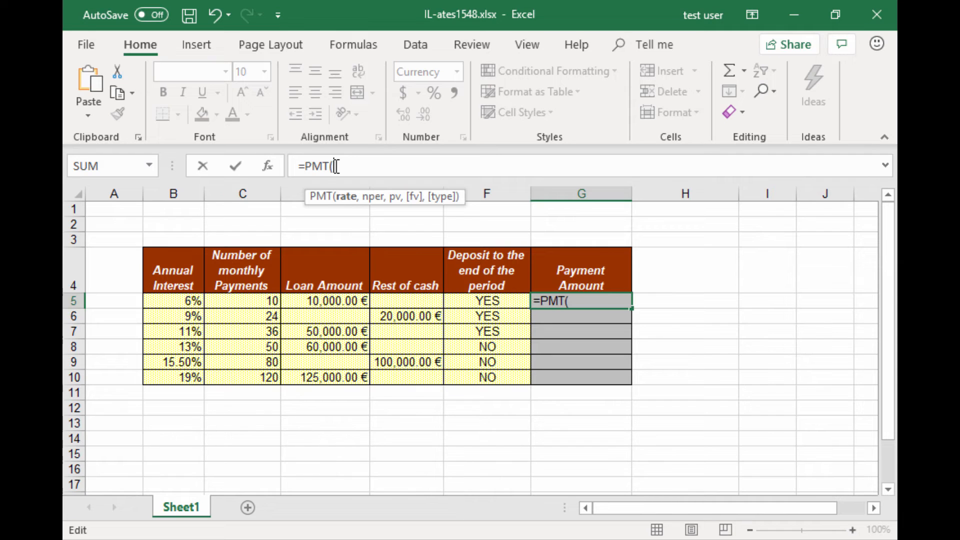
{"action": "left_click", "coordinate": [170, 301]}
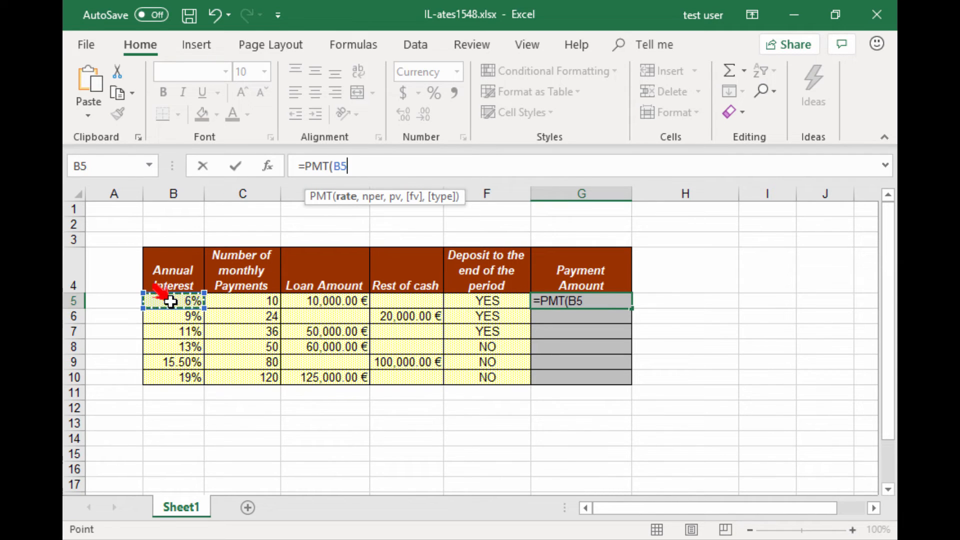
{"action": "type", "text": "/12"}
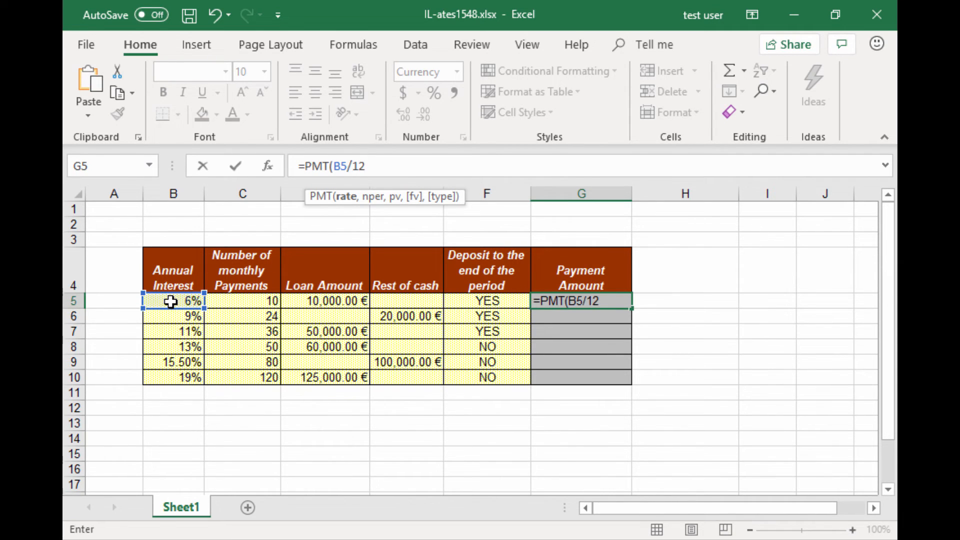
{"action": "type", "text": ","}
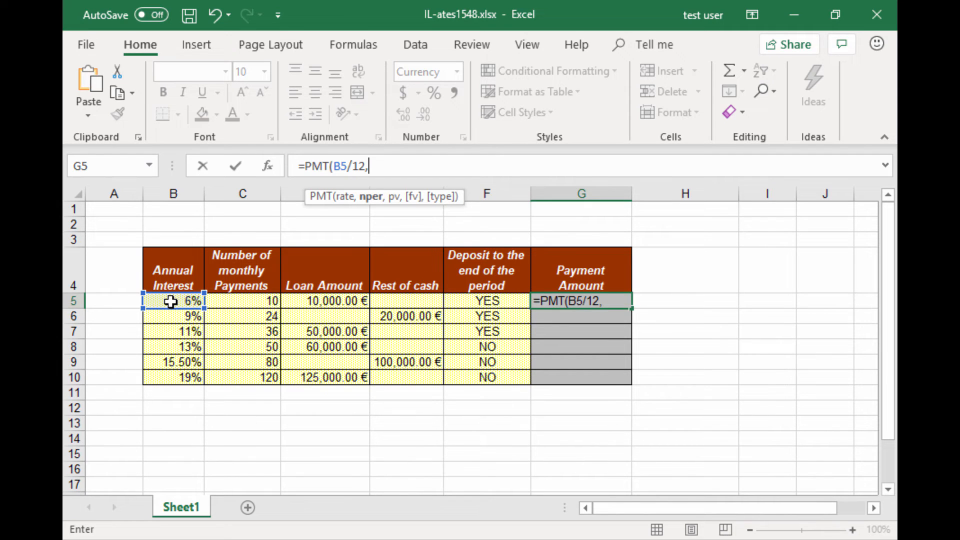
{"action": "left_click", "coordinate": [239, 299]}
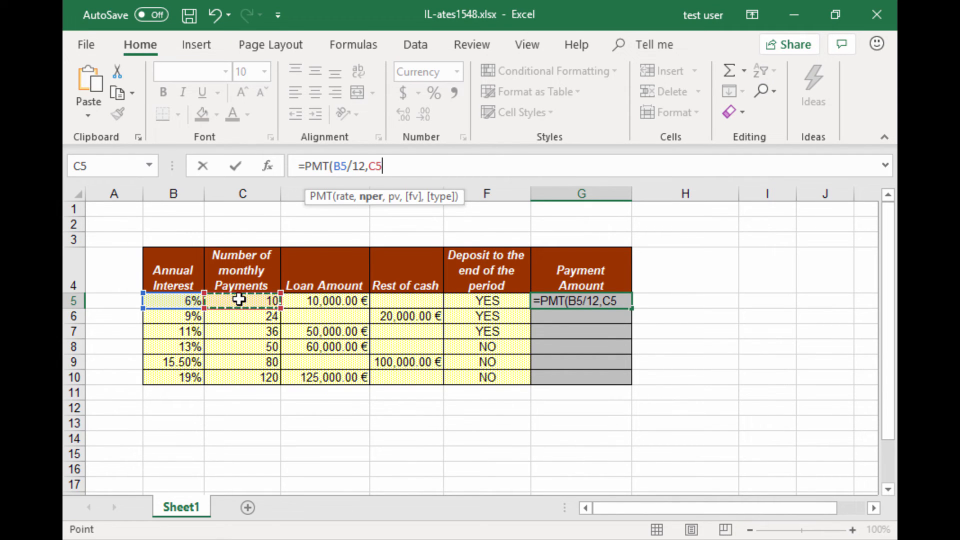
{"action": "type", "text": ","}
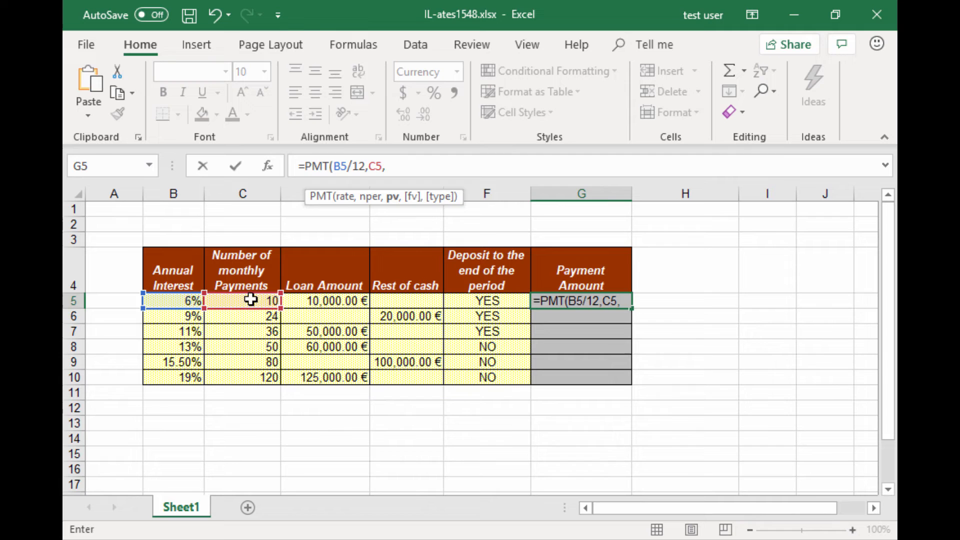
{"action": "left_click", "coordinate": [330, 300]}
{"action": "type", "text": ","}
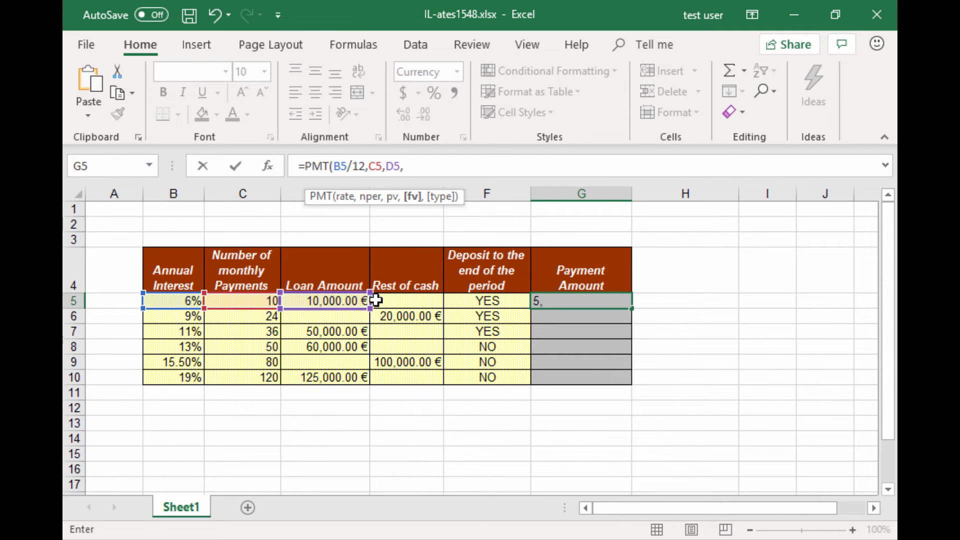
{"action": "left_click", "coordinate": [403, 300]}
{"action": "type", "text": ","}
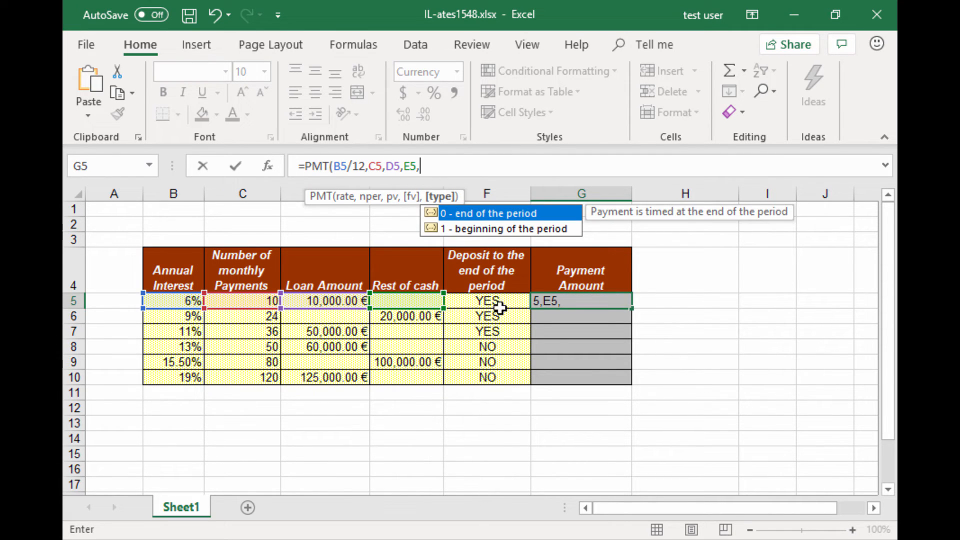
{"action": "double_click", "coordinate": [473, 213]}
{"action": "type", "text": ")"}
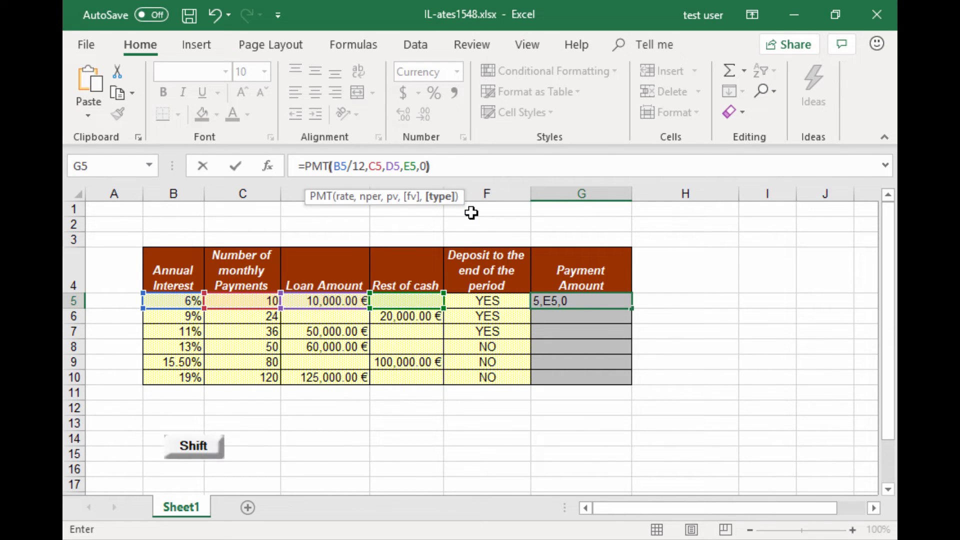
{"action": "left_click", "coordinate": [236, 168]}
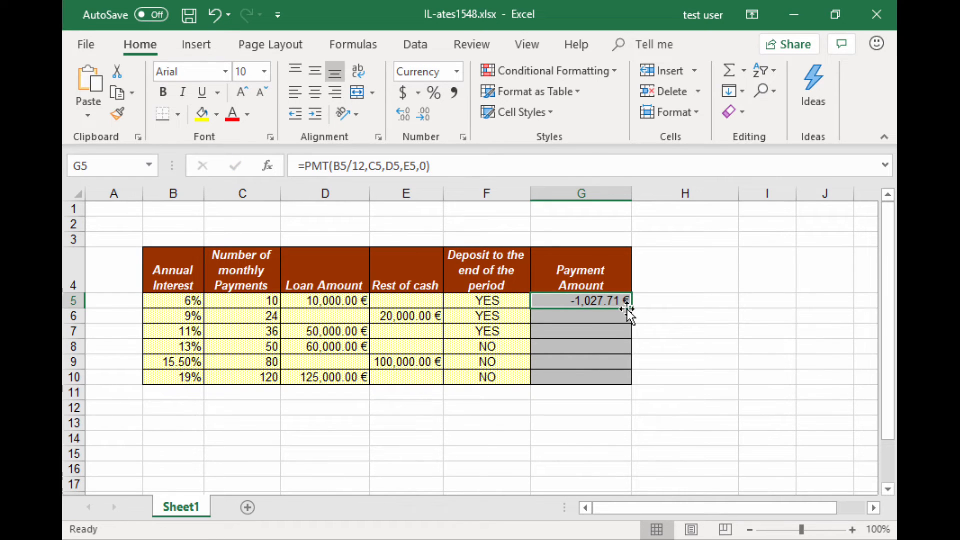
{"action": "left_click_drag", "start_coordinate": [630, 307], "coordinate": [634, 354]}
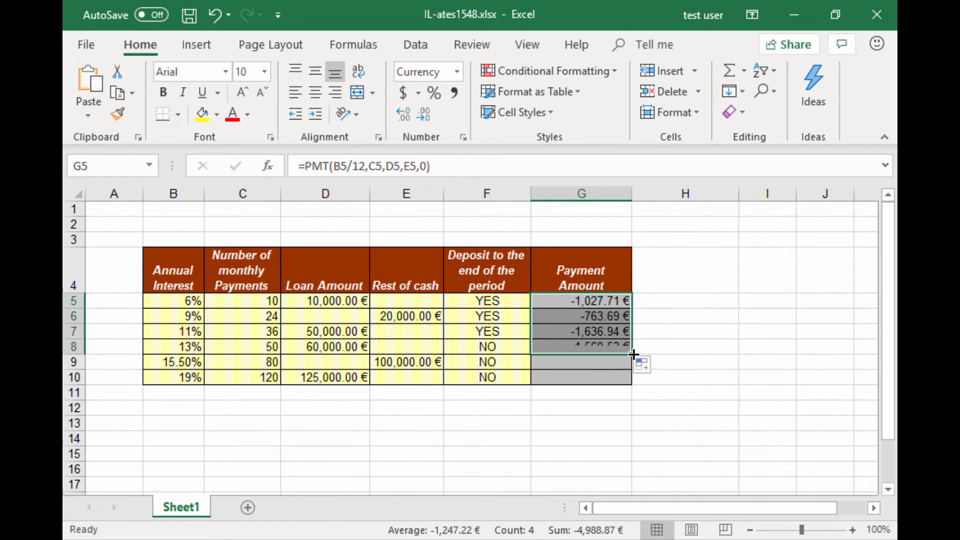
Step: Change the type argument of the PMT formula in G8 to 1 and fill the formula down to G10
{"action": "left_click", "coordinate": [596, 346]}
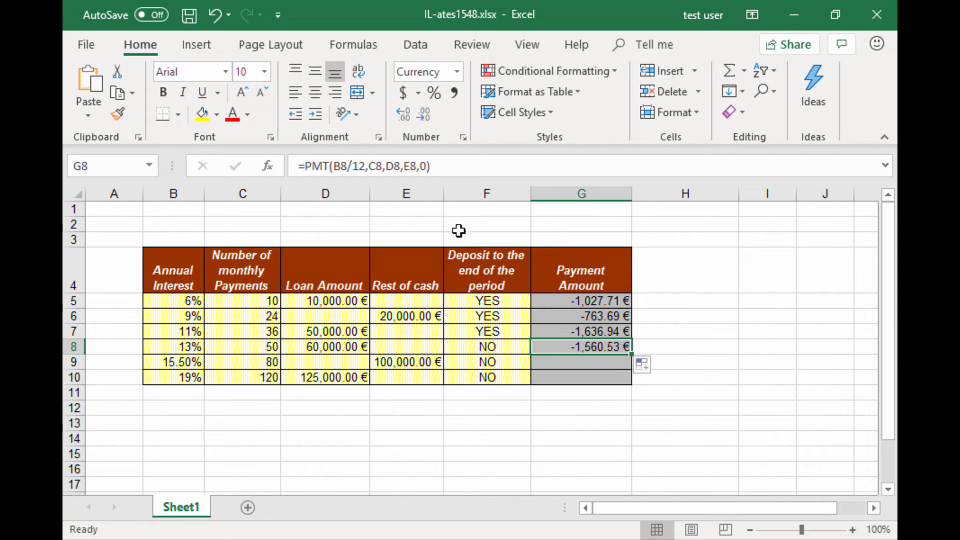
{"action": "left_click", "coordinate": [422, 166]}
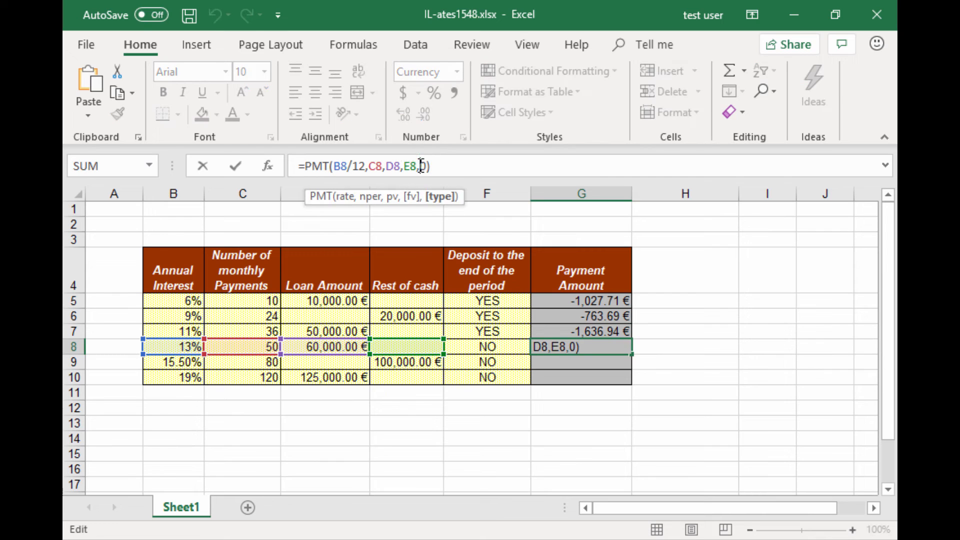
{"action": "key", "text": "Delete"}
{"action": "type", "text": "1"}
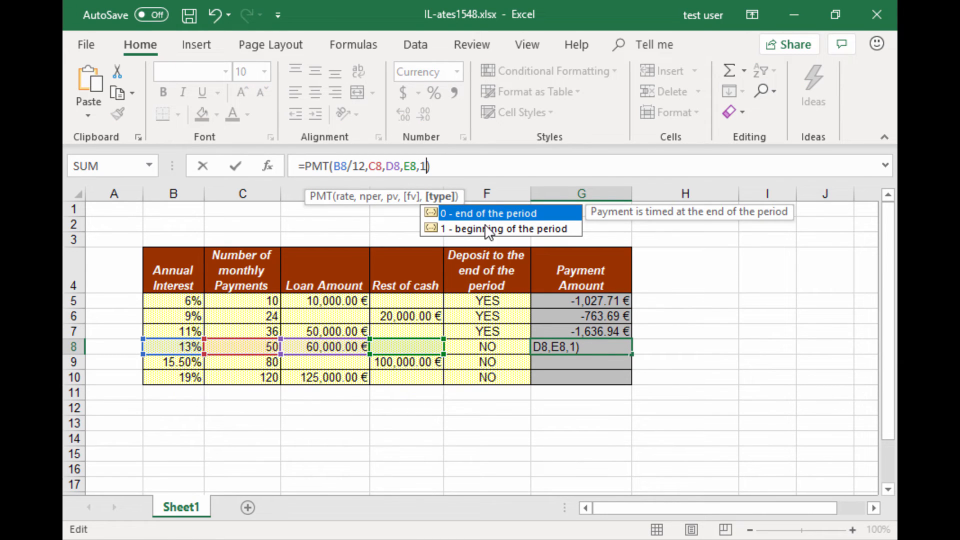
{"action": "left_click", "coordinate": [236, 166]}
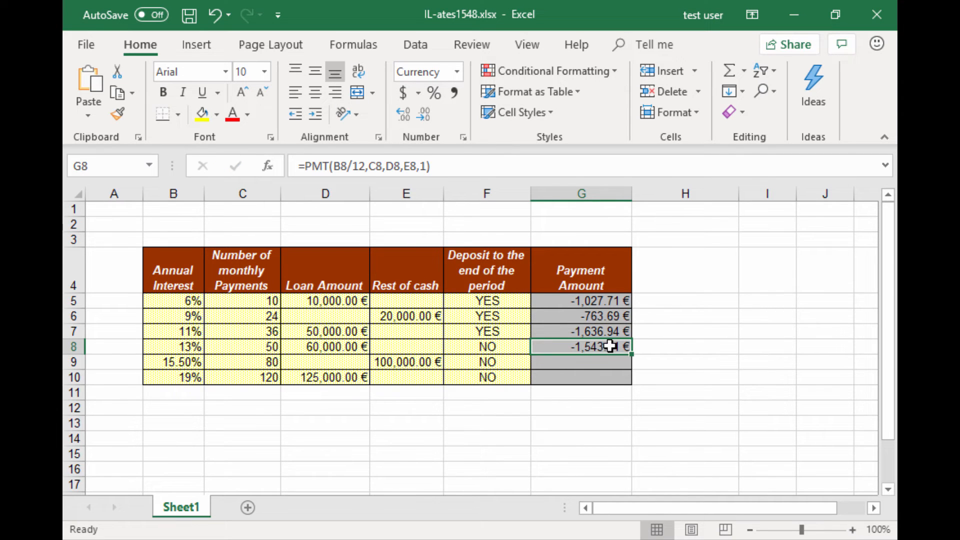
{"action": "left_click_drag", "start_coordinate": [634, 353], "coordinate": [631, 384]}
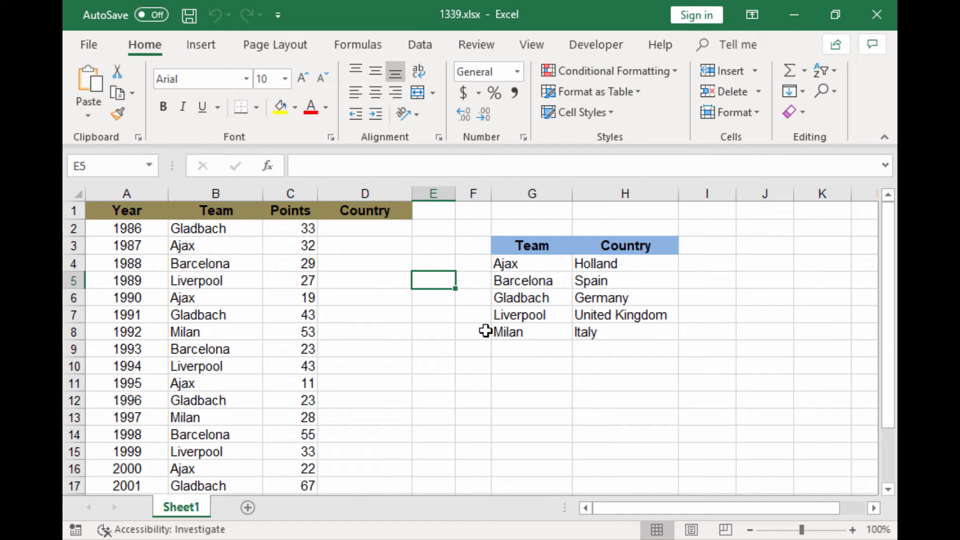
Step: Begin a VLOOKUP formula in D2 with B2 as the lookup value and G4:H8 as the table array
{"action": "left_click", "coordinate": [380, 228]}
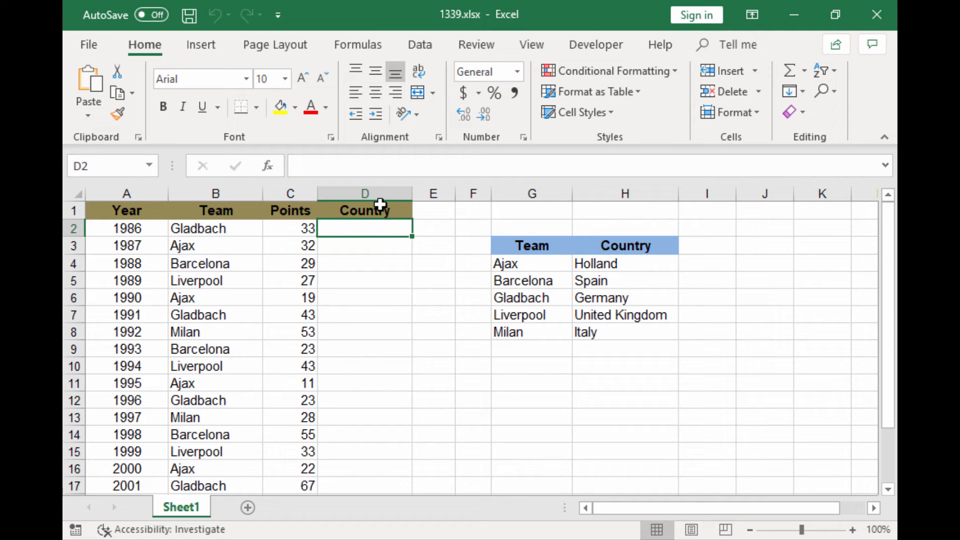
{"action": "left_click", "coordinate": [385, 167]}
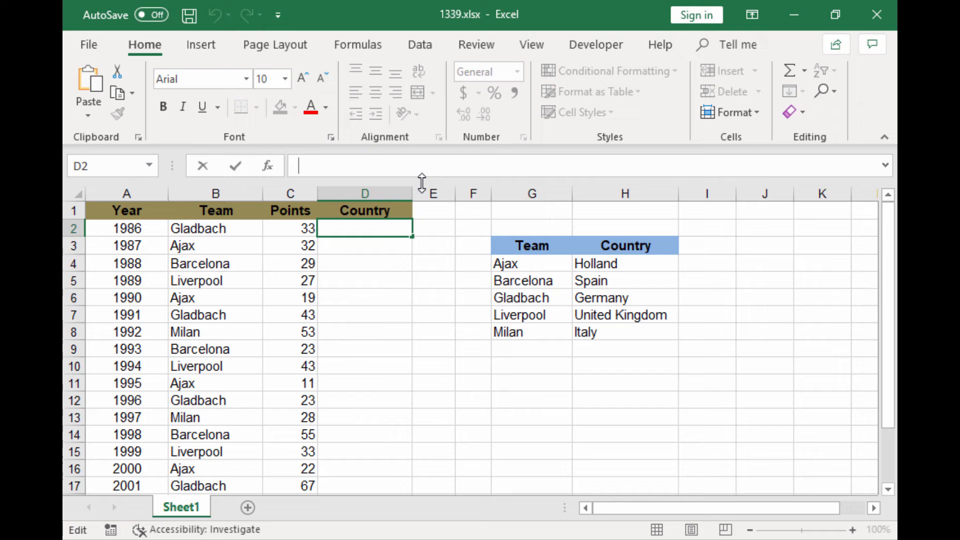
{"action": "type", "text": "="}
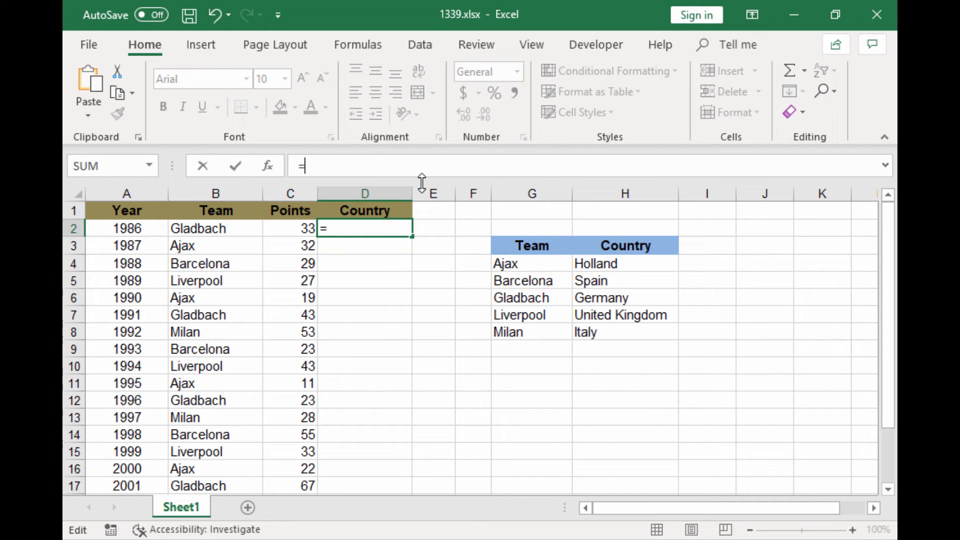
{"action": "type", "text": "v"}
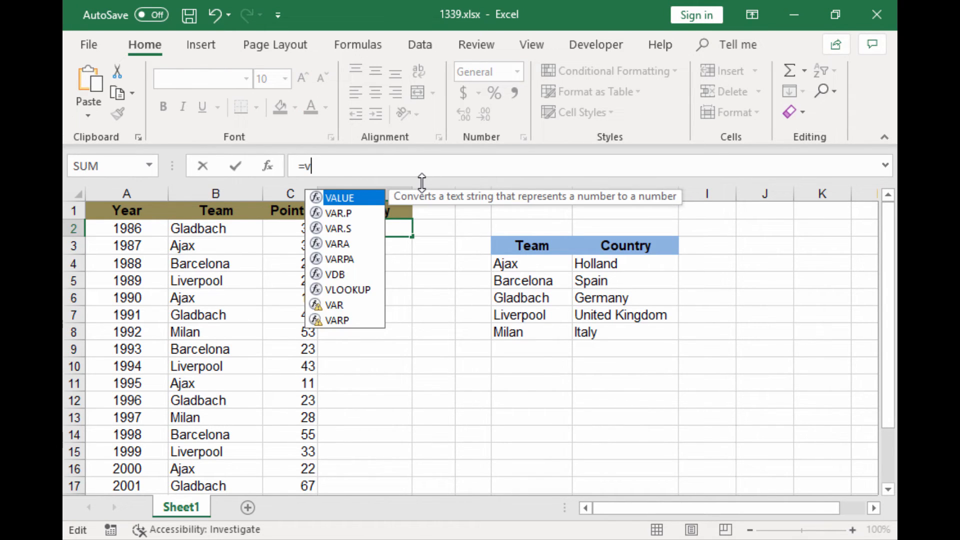
{"action": "type", "text": "lo"}
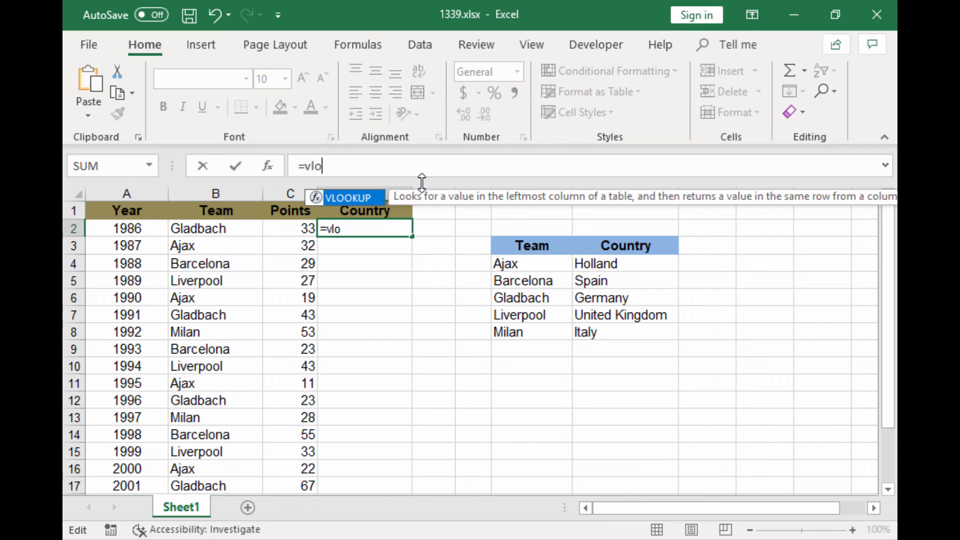
{"action": "type", "text": "o"}
{"action": "key", "text": "Tab"}
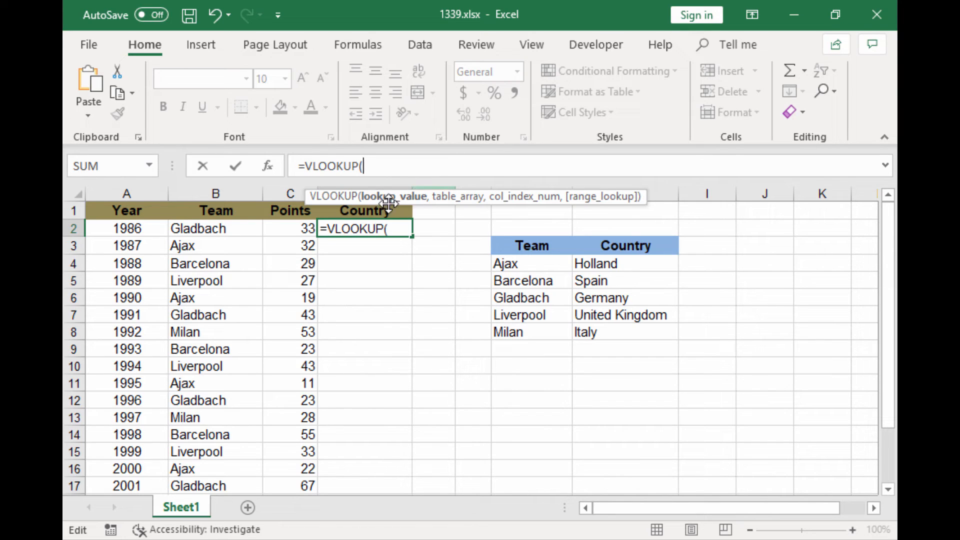
{"action": "left_click", "coordinate": [222, 226]}
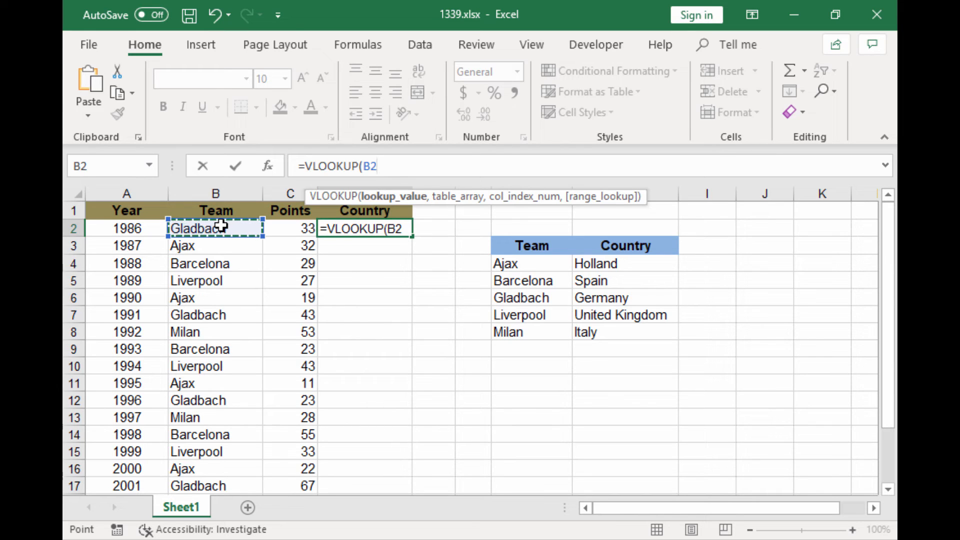
{"action": "type", "text": ","}
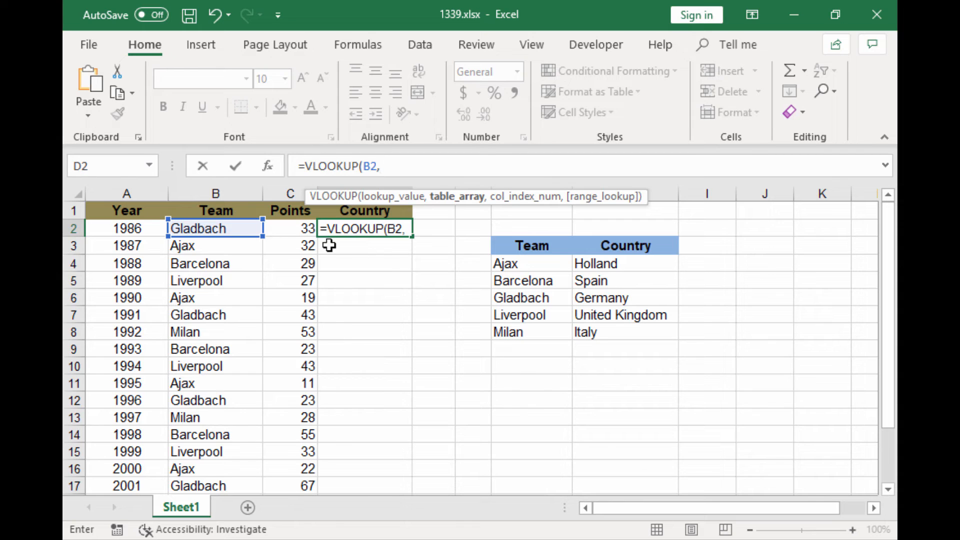
{"action": "left_click_drag", "start_coordinate": [495, 260], "coordinate": [626, 328]}
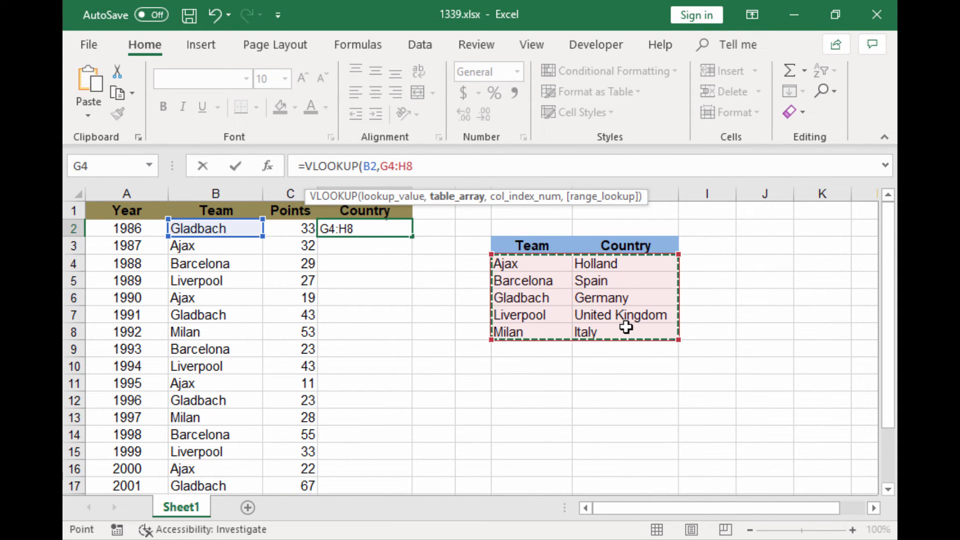
Step: Make the table array in the D2 VLOOKUP formula absolute as $G$4:$H$8
{"action": "left_click", "coordinate": [384, 167]}
{"action": "type", "text": "$"}
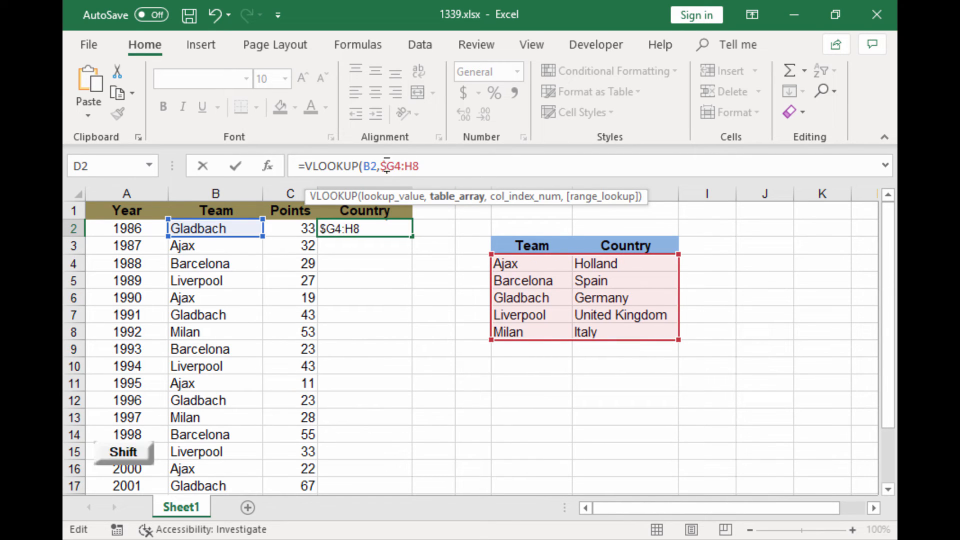
{"action": "key", "text": "Right"}
{"action": "type", "text": "$"}
{"action": "left_click", "coordinate": [415, 167]}
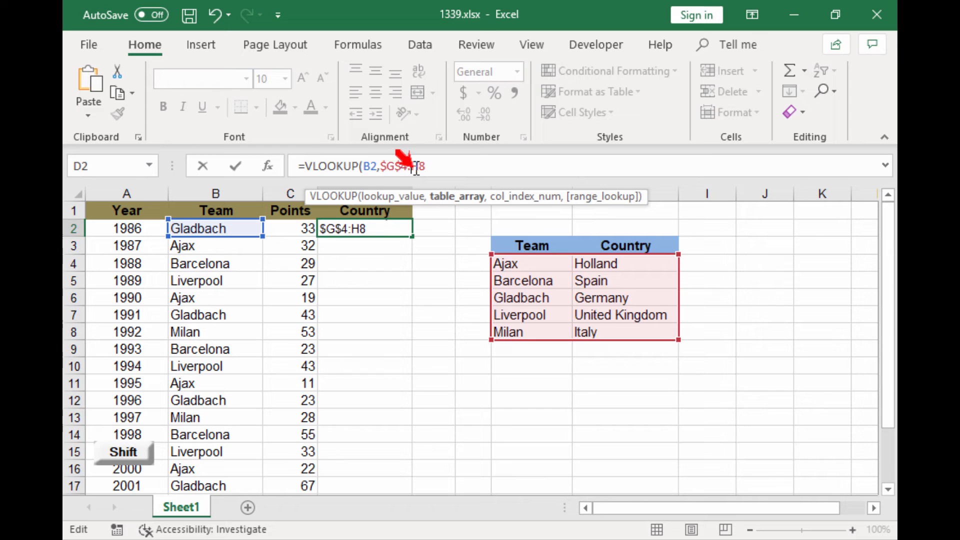
{"action": "type", "text": "$"}
{"action": "left_click", "coordinate": [426, 167]}
{"action": "type", "text": "$H$"}
{"action": "left_click", "coordinate": [488, 166]}
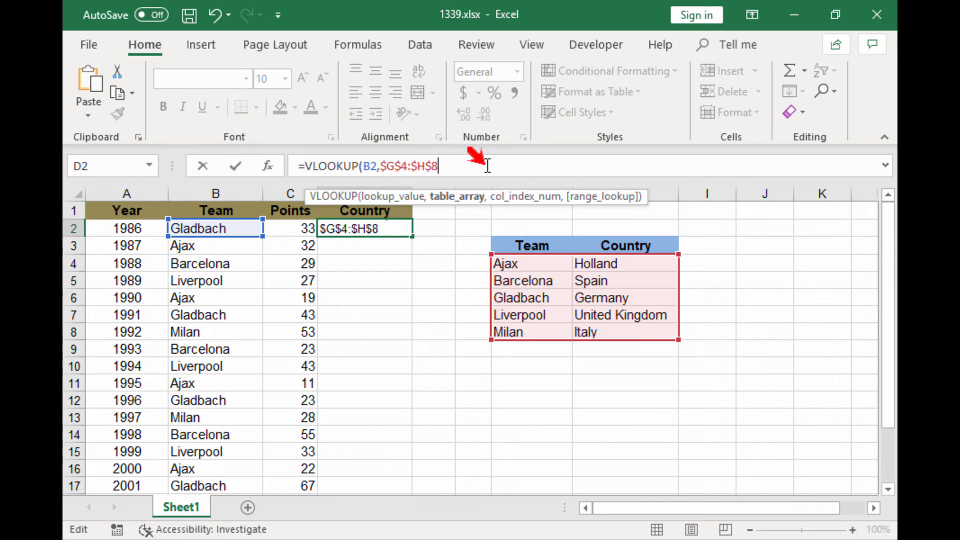
Step: Complete the VLOOKUP formula in D2 with column index 2 and copy it down the Country column
{"action": "type", "text": ","}
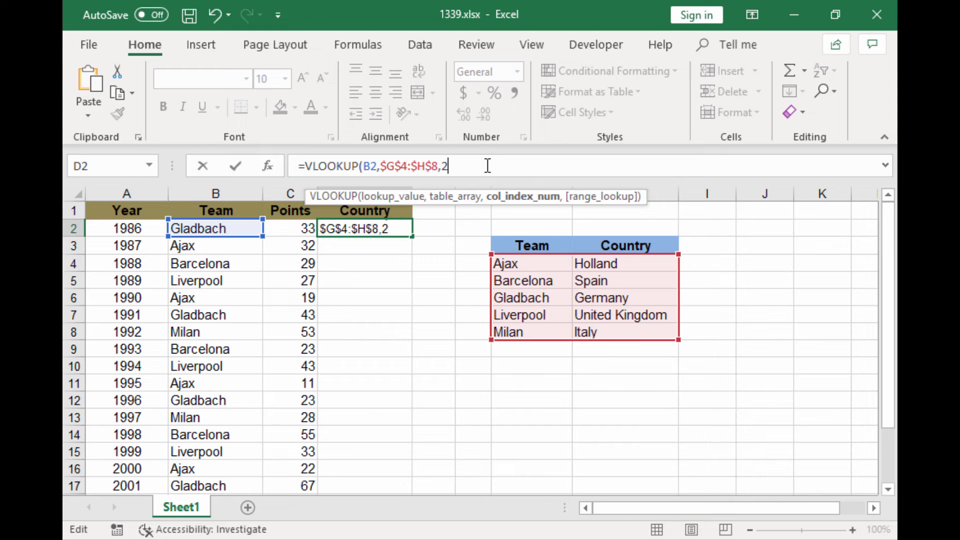
{"action": "type", "text": "2)"}
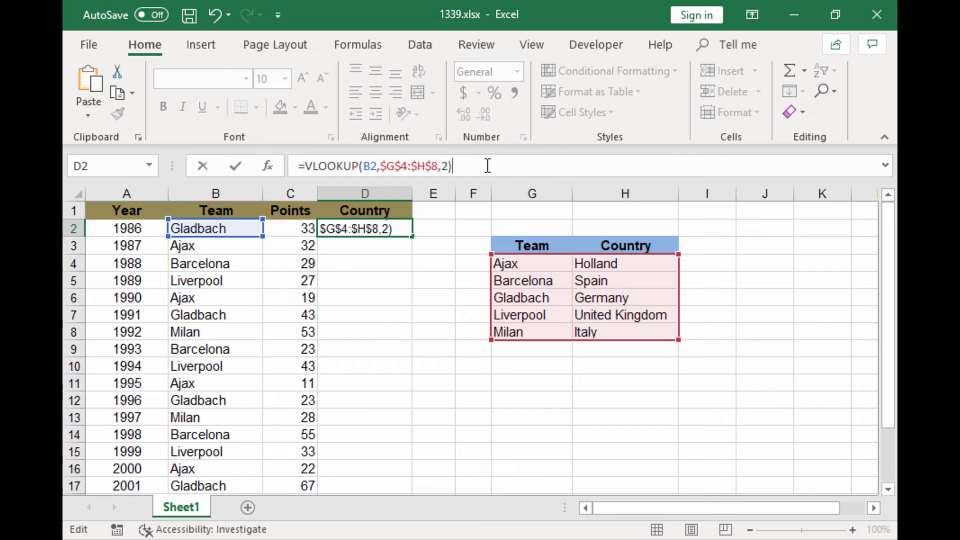
{"action": "key", "text": "Return"}
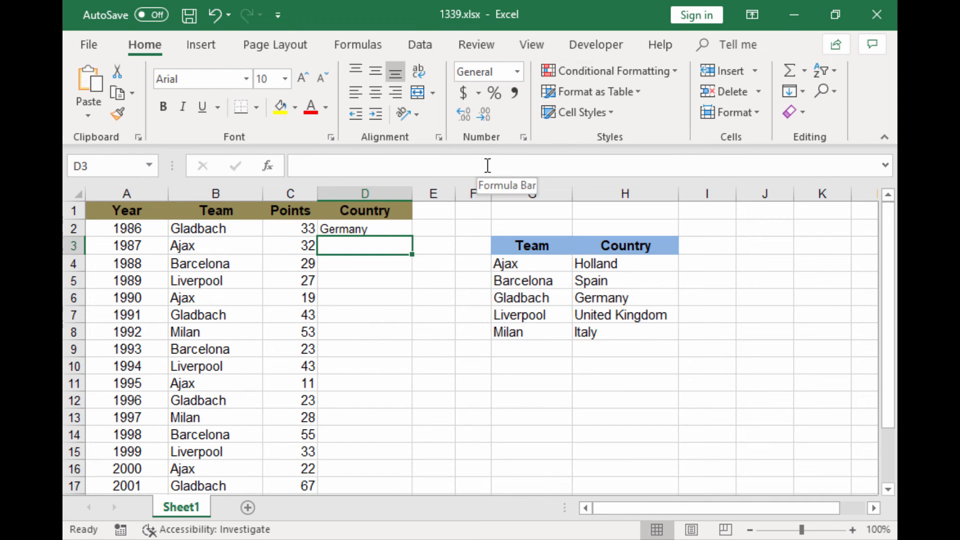
{"action": "left_click", "coordinate": [398, 229]}
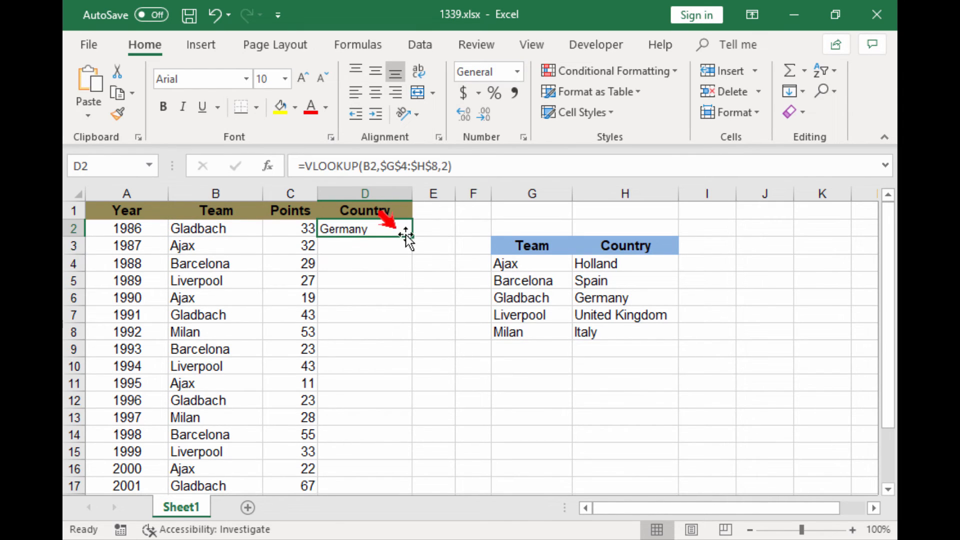
{"action": "double_click", "coordinate": [411, 236]}
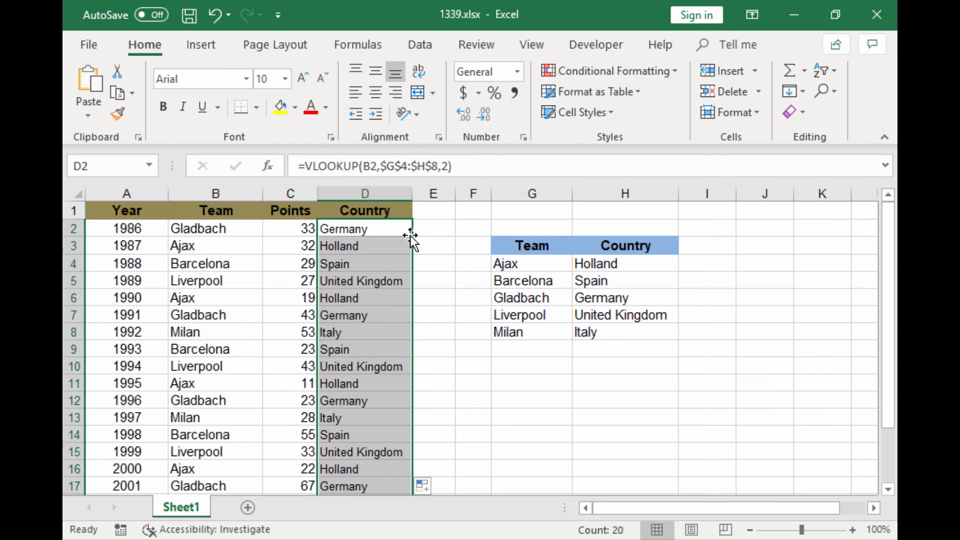
{"action": "left_click", "coordinate": [435, 246]}
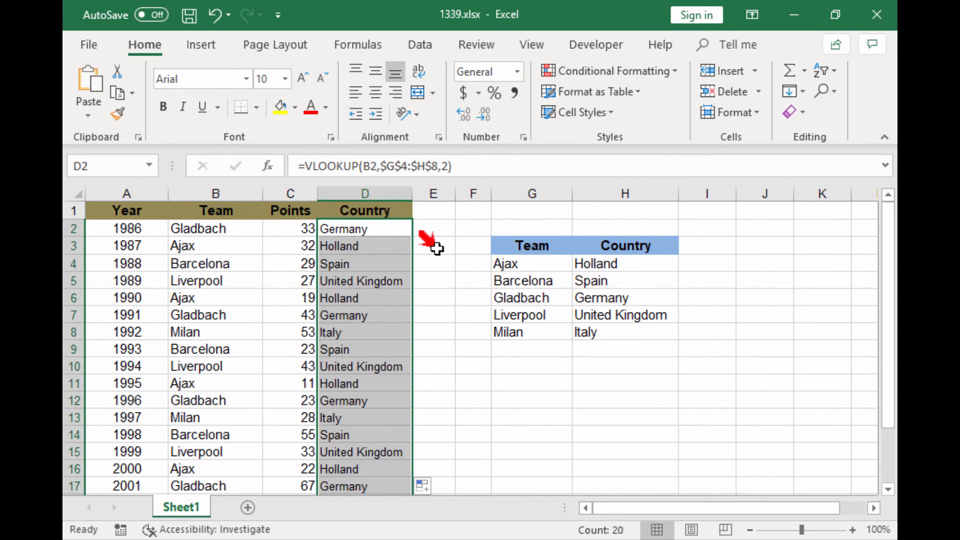
{"action": "scroll", "coordinate": [437, 247], "scroll_direction": "down", "scroll_amount": 3}
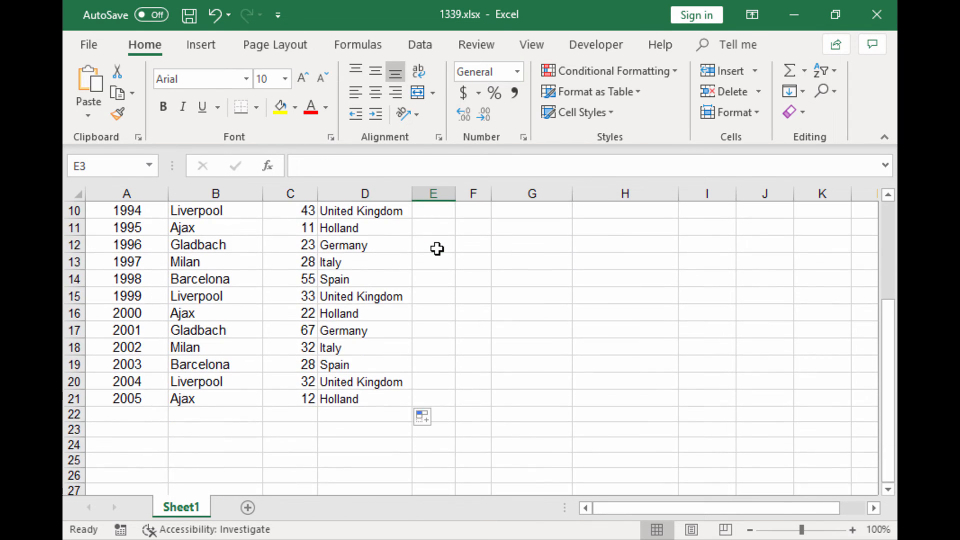
{"action": "scroll", "coordinate": [437, 248], "scroll_direction": "up", "scroll_amount": 3}
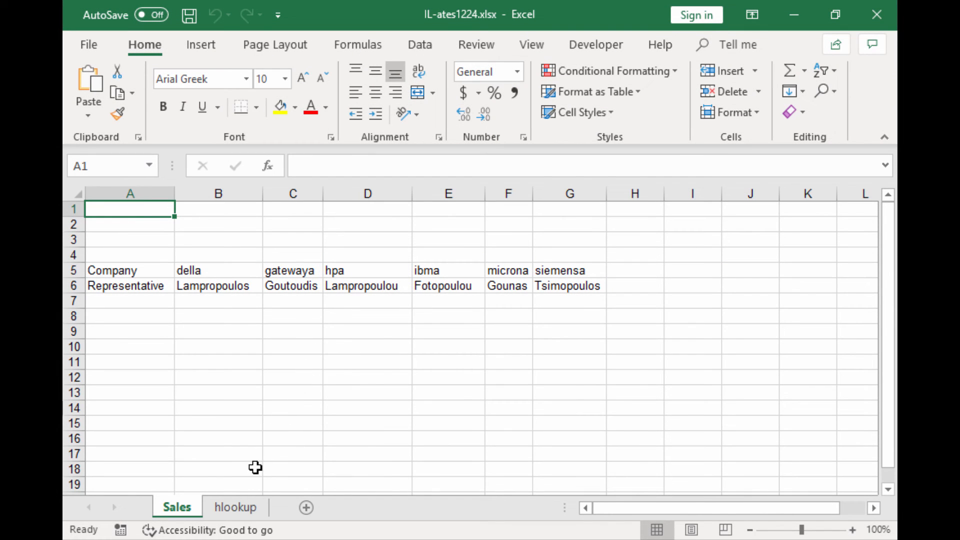
Step: On the hlookup sheet, begin an HLOOKUP formula in B8 with lookup value B7 and table array Sales!B5:G6
{"action": "left_click", "coordinate": [232, 508]}
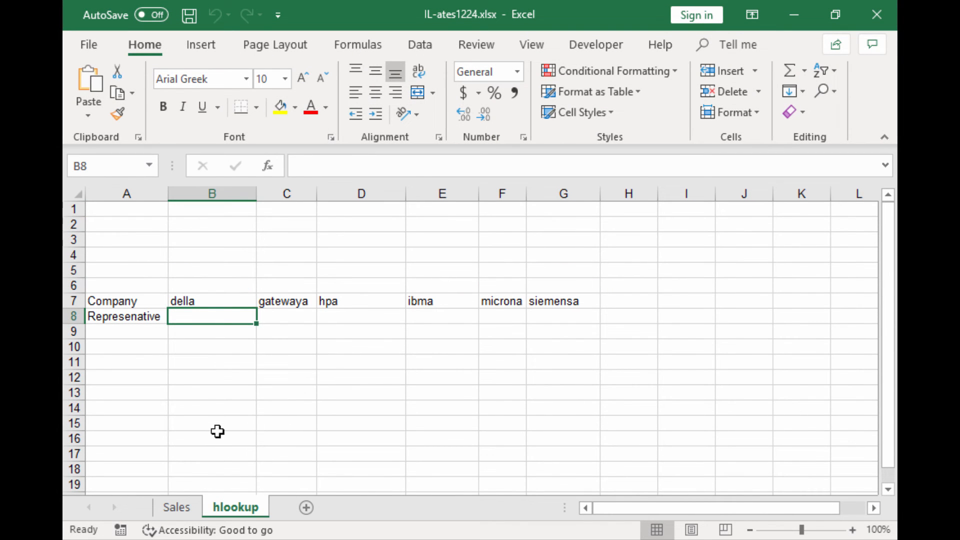
{"action": "left_click", "coordinate": [312, 166]}
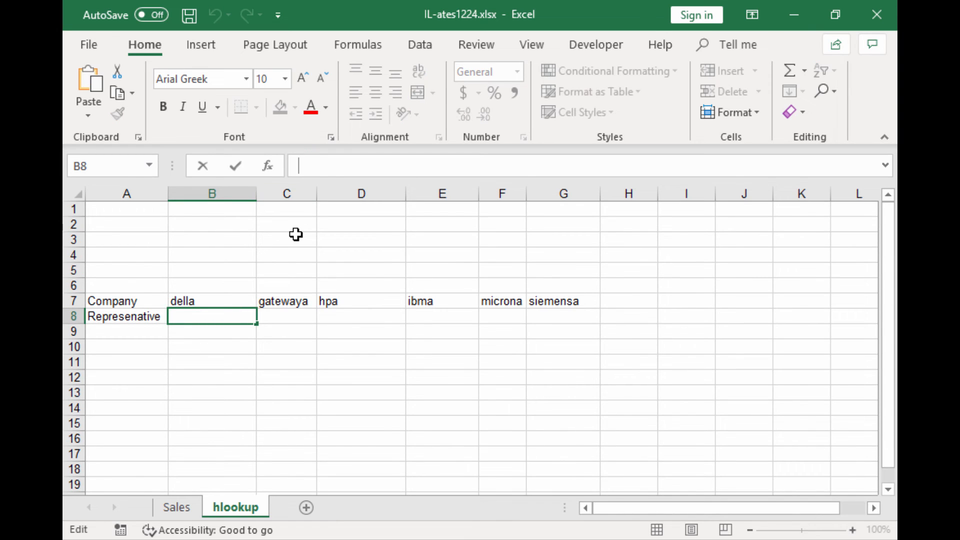
{"action": "type", "text": "=hl"}
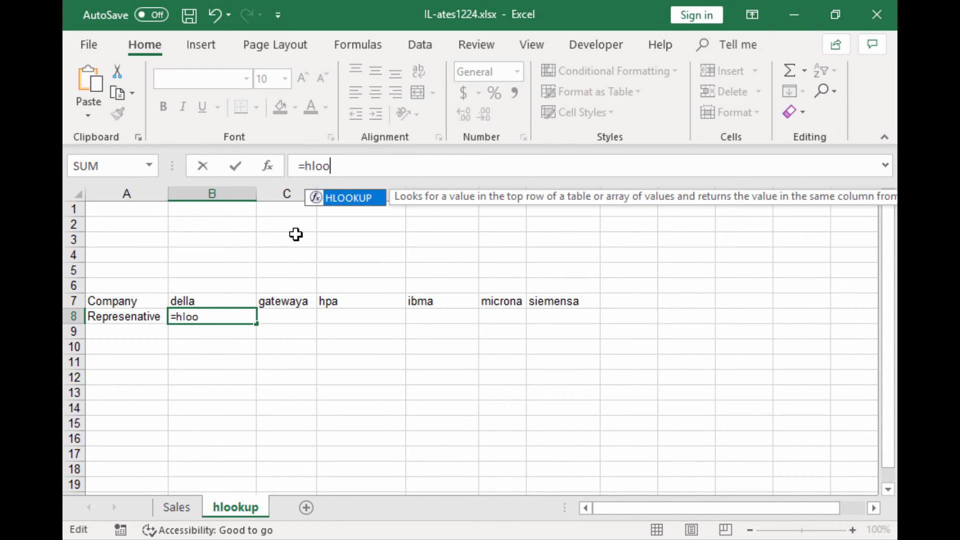
{"action": "type", "text": "oo"}
{"action": "key", "text": "Tab"}
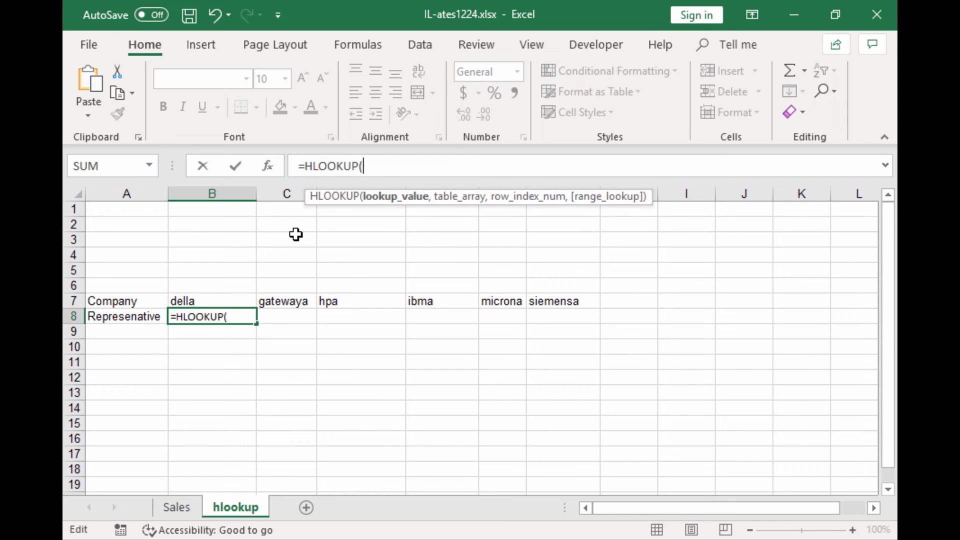
{"action": "left_click", "coordinate": [221, 299]}
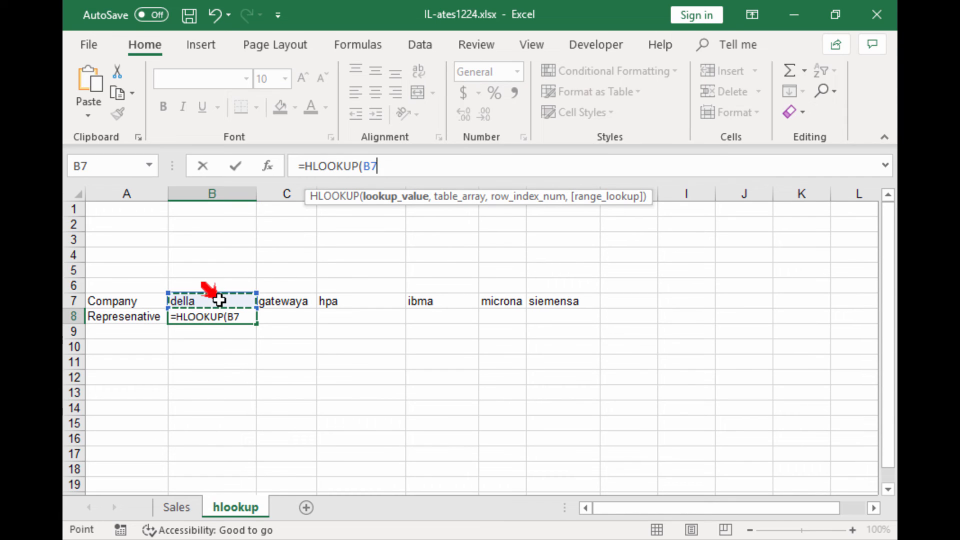
{"action": "type", "text": ","}
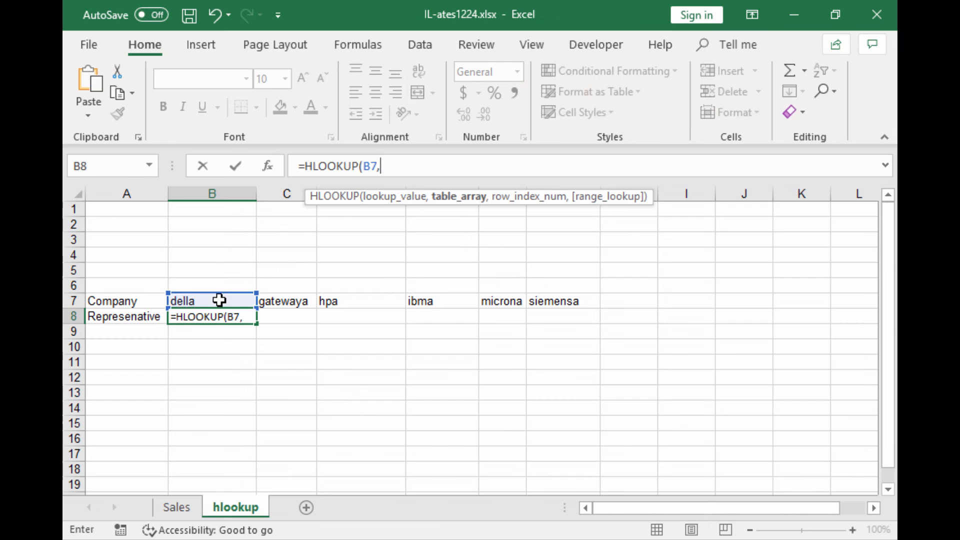
{"action": "left_click", "coordinate": [179, 506]}
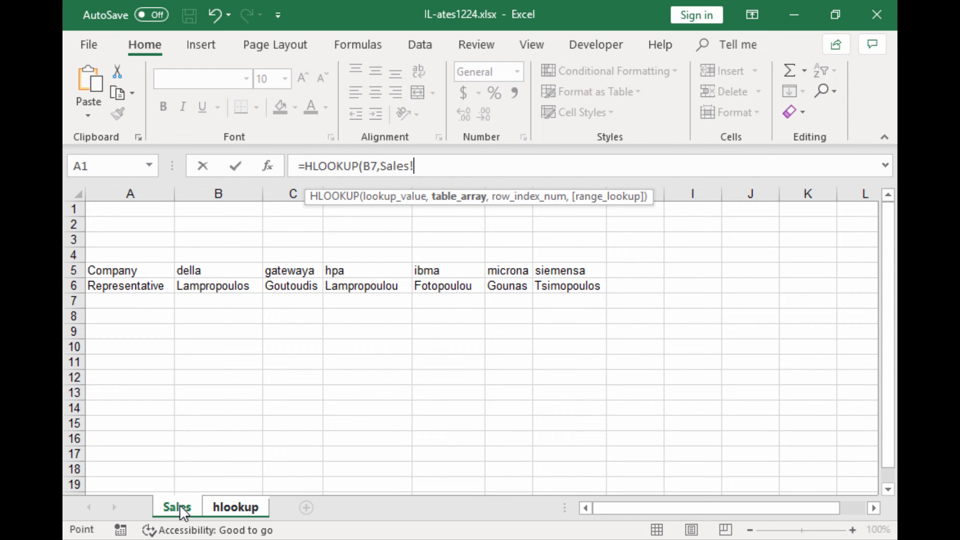
{"action": "left_click", "coordinate": [209, 270]}
{"action": "left_click_drag", "start_coordinate": [209, 269], "coordinate": [580, 293]}
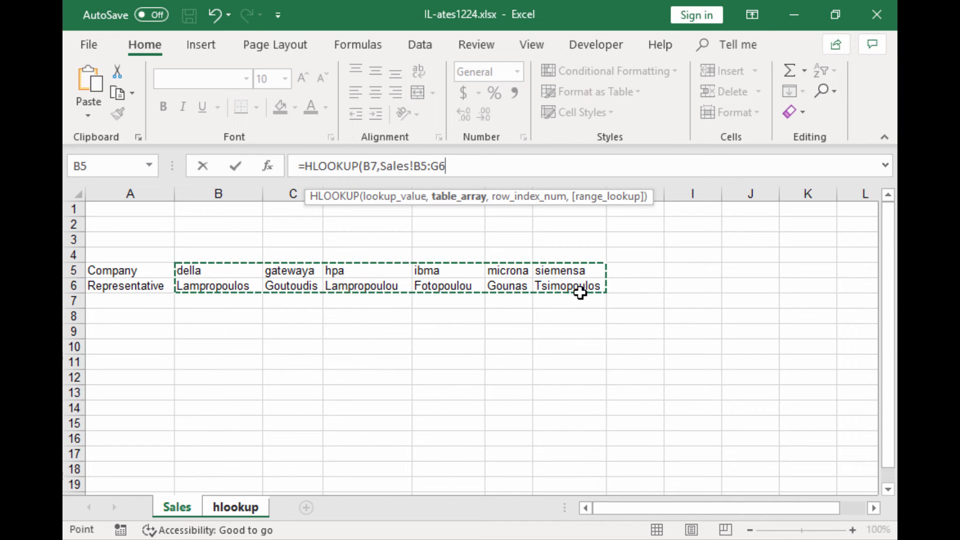
Step: Make the table array in the B8 HLOOKUP formula absolute as Sales!$B$5:$G$6
{"action": "left_click", "coordinate": [416, 165]}
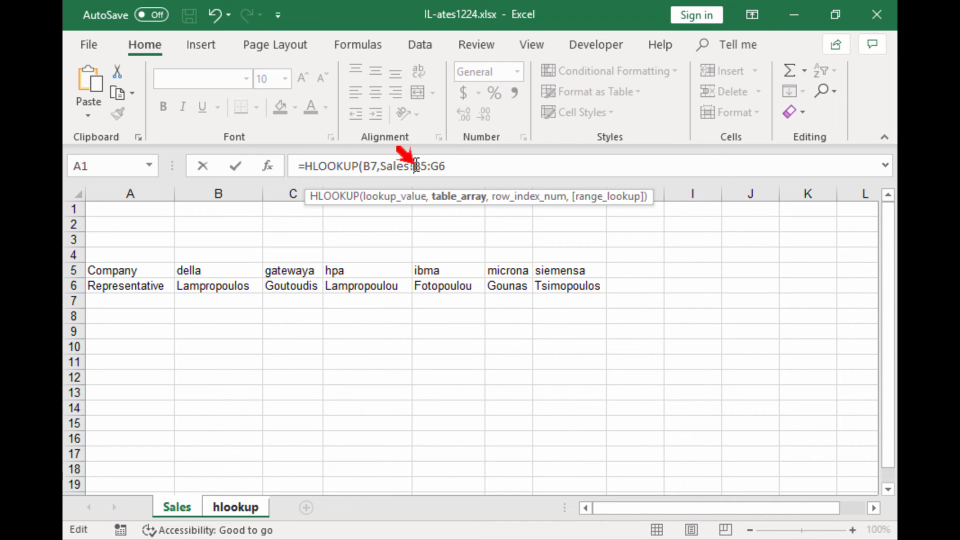
{"action": "type", "text": "$"}
{"action": "left_click", "coordinate": [425, 166]}
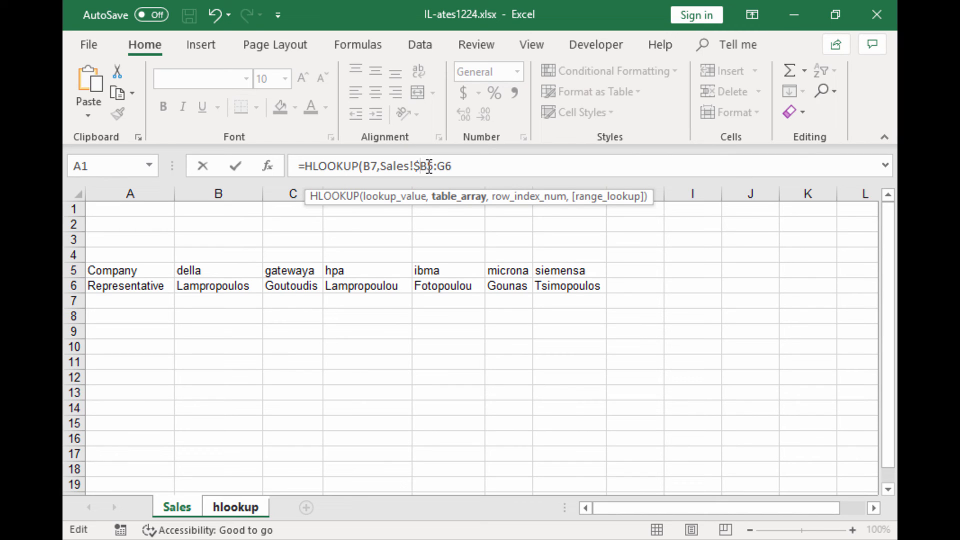
{"action": "type", "text": "$"}
{"action": "left_click", "coordinate": [445, 165]}
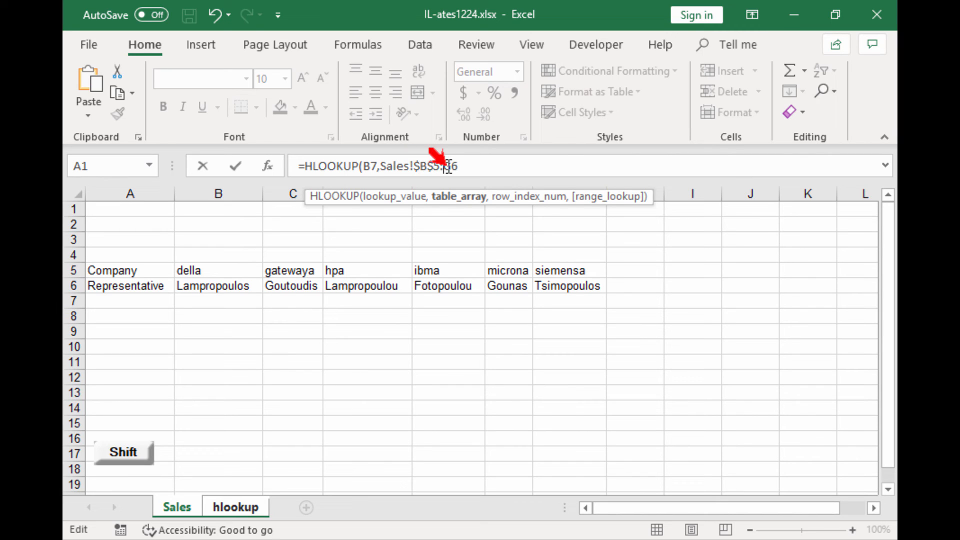
{"action": "type", "text": "$"}
{"action": "left_click", "coordinate": [457, 166]}
{"action": "type", "text": "$G$"}
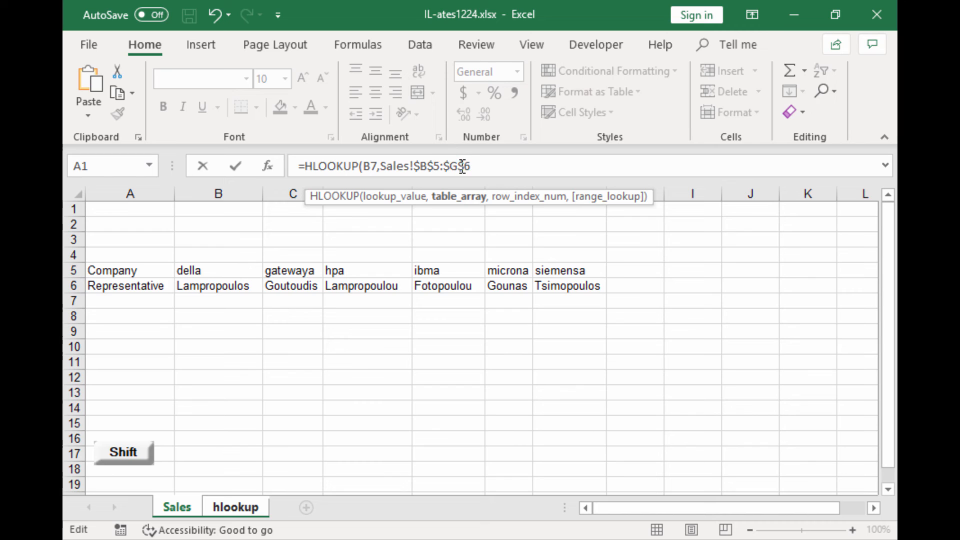
Step: Complete the HLOOKUP formula in B8 with row index 2 and FALSE for an exact match
{"action": "left_click", "coordinate": [477, 166]}
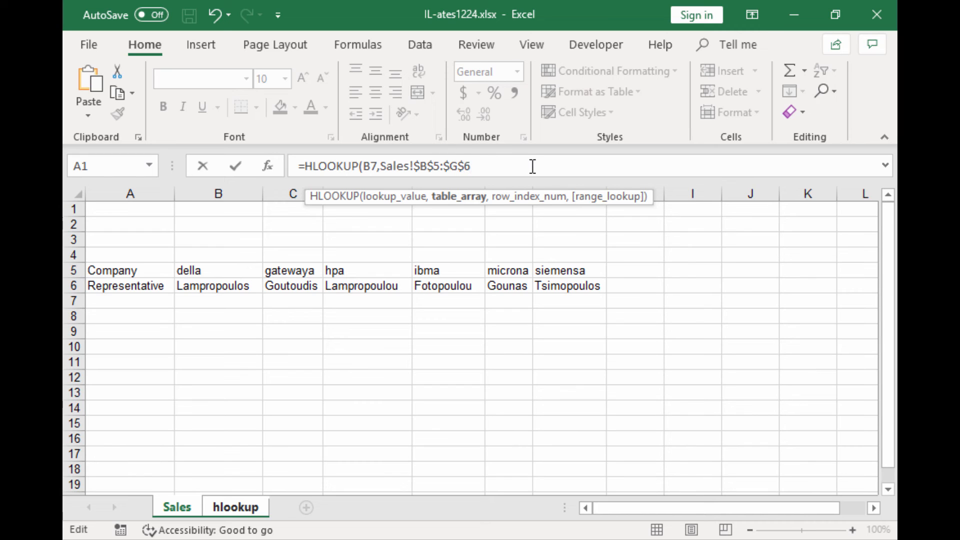
{"action": "type", "text": ",2,"}
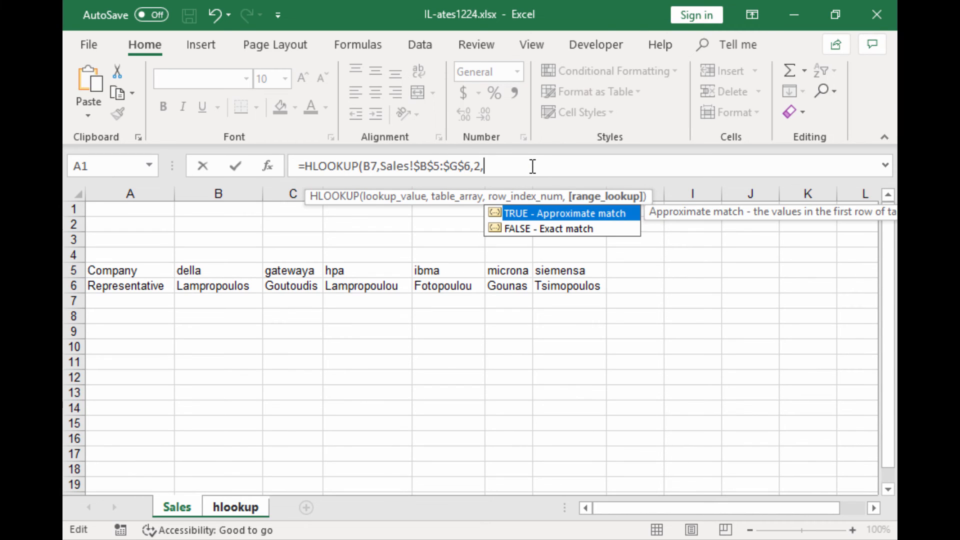
{"action": "left_click", "coordinate": [530, 231]}
{"action": "double_click", "coordinate": [561, 228]}
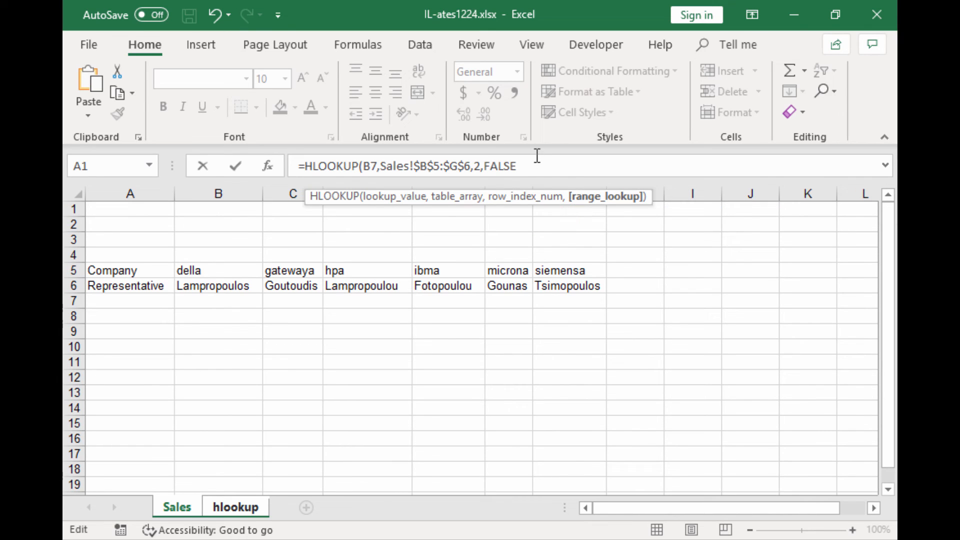
{"action": "type", "text": ")"}
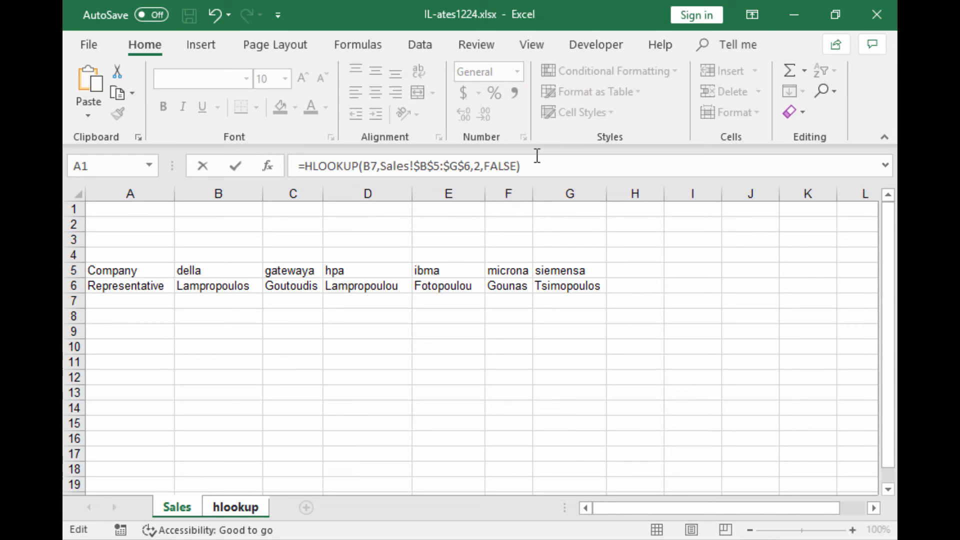
{"action": "key", "text": "Return"}
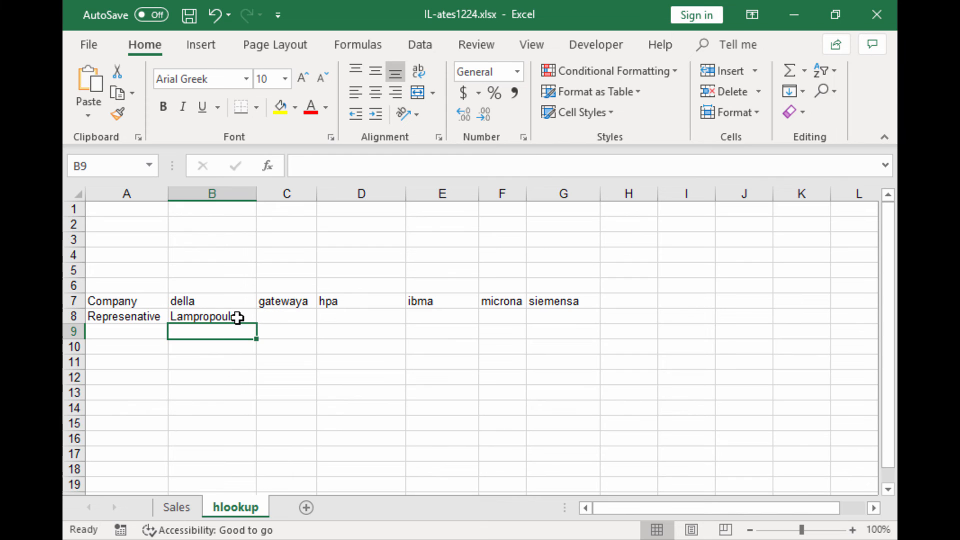
Step: Copy the HLOOKUP formula from B8 across the representative row to G8
{"action": "left_click", "coordinate": [236, 317]}
{"action": "left_click_drag", "start_coordinate": [256, 323], "coordinate": [575, 318]}
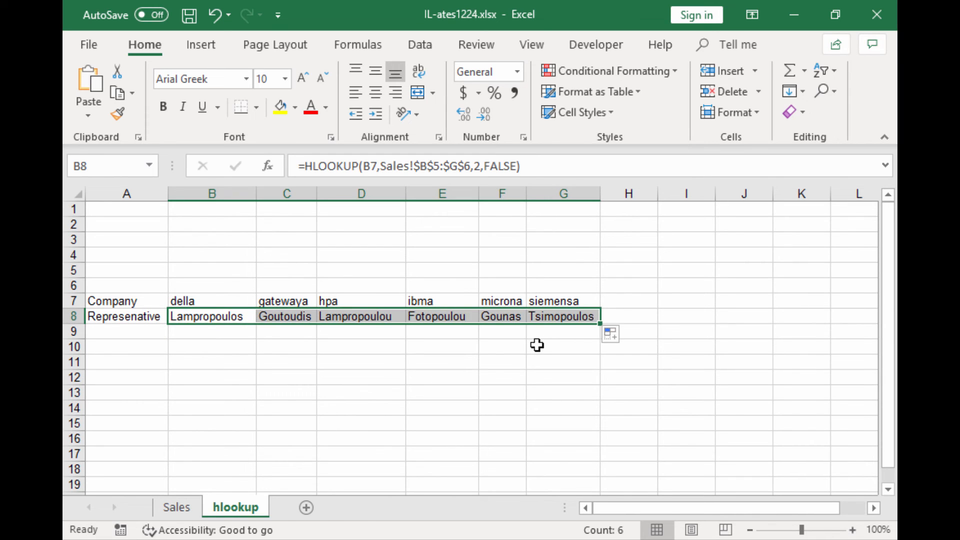
{"action": "left_click", "coordinate": [537, 346]}
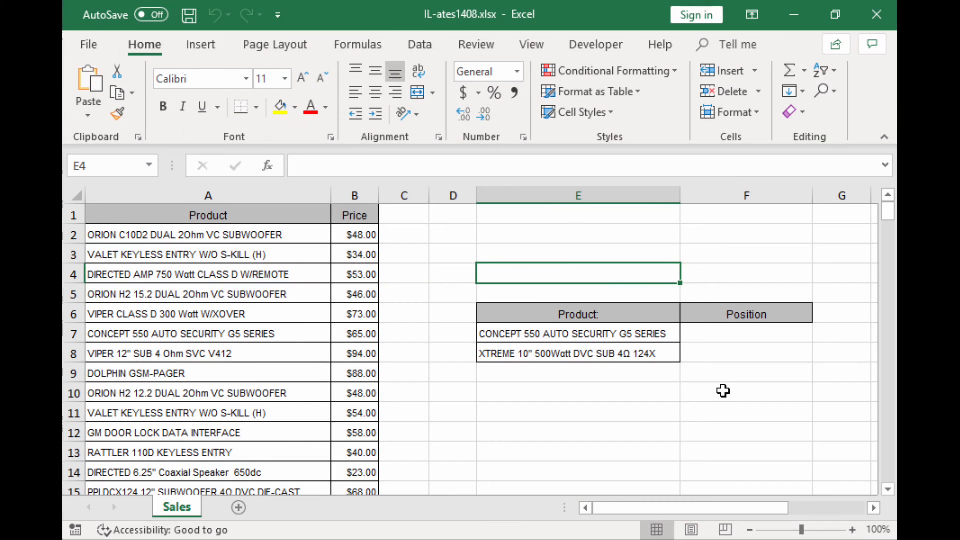
Step: In the Position column of IL-ates1408.xlsx, begin a MATCH formula in F7 with E7 as the lookup value
{"action": "left_click", "coordinate": [729, 333]}
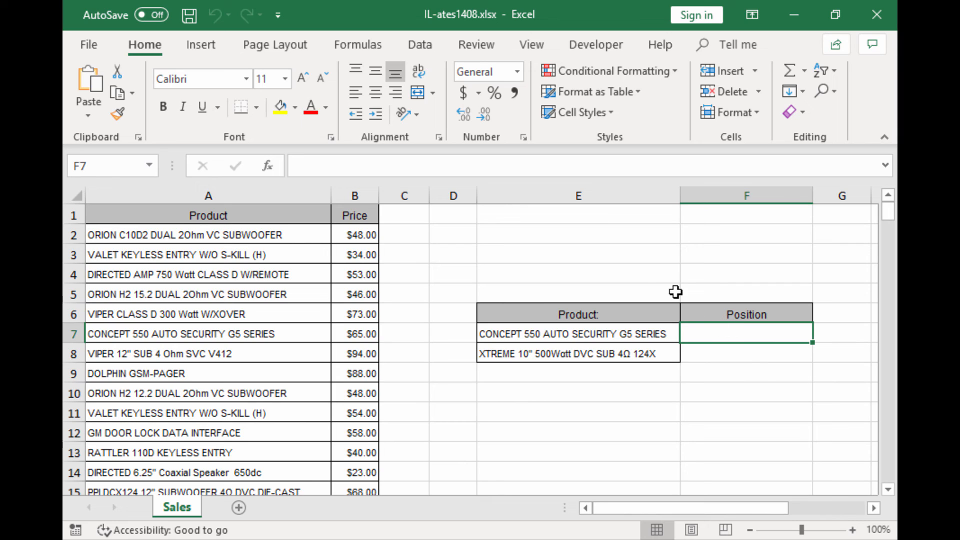
{"action": "left_click", "coordinate": [524, 167]}
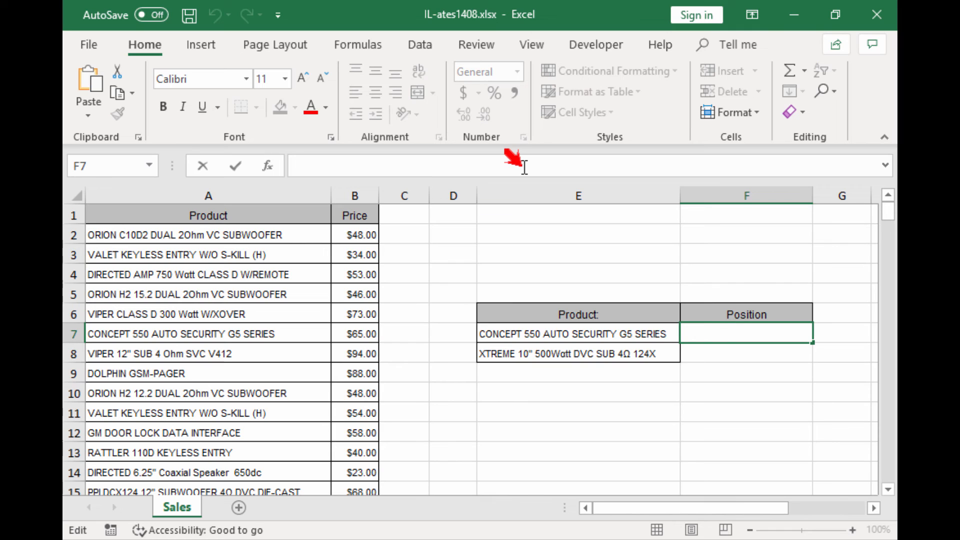
{"action": "type", "text": "=matc"}
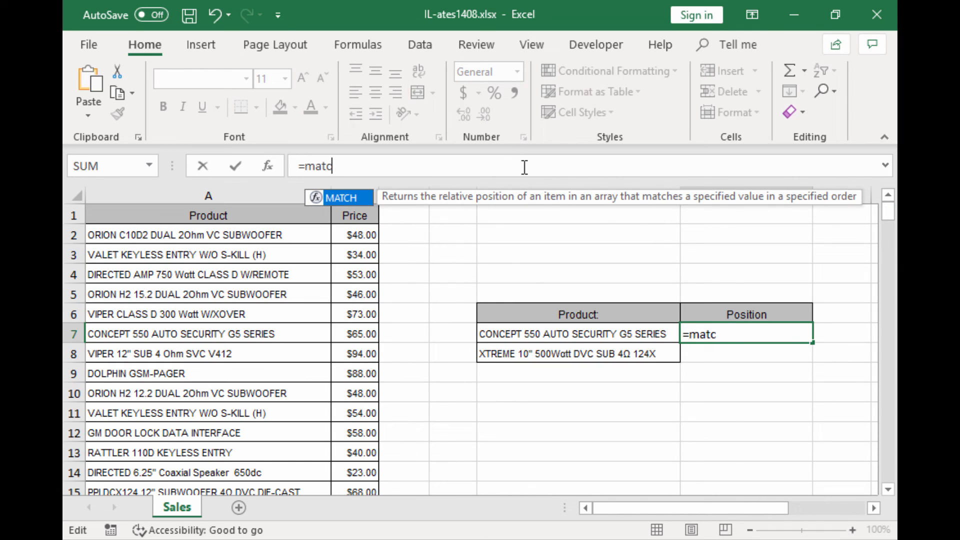
{"action": "key", "text": "Tab"}
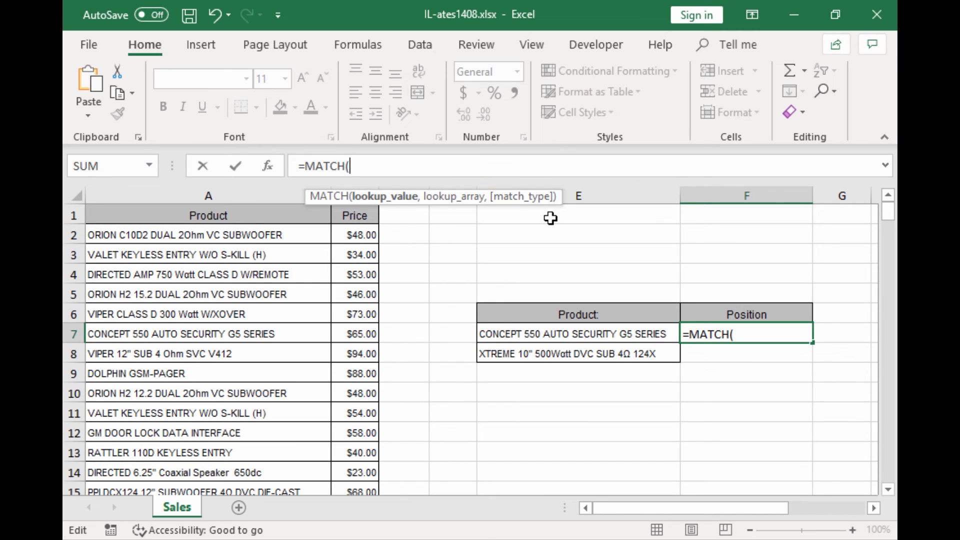
{"action": "left_click", "coordinate": [560, 334]}
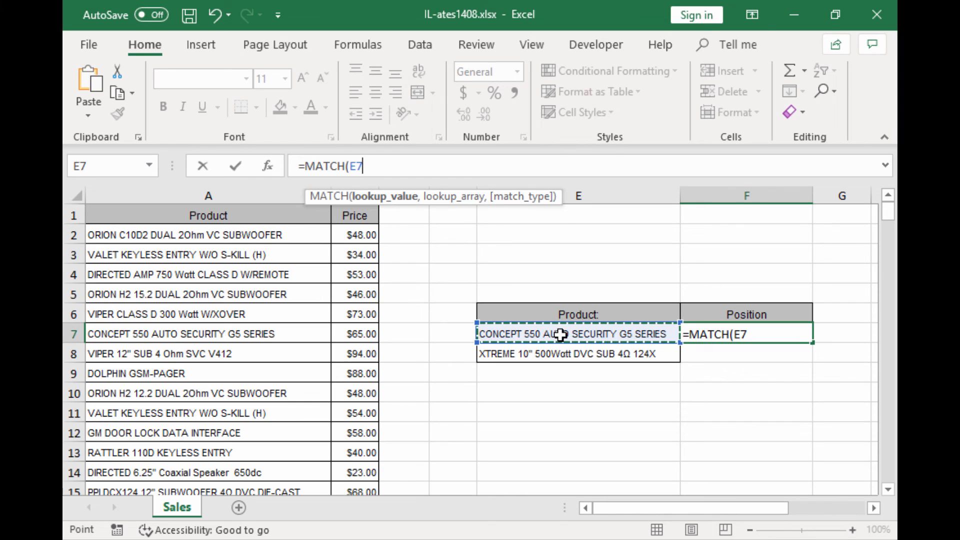
{"action": "type", "text": ","}
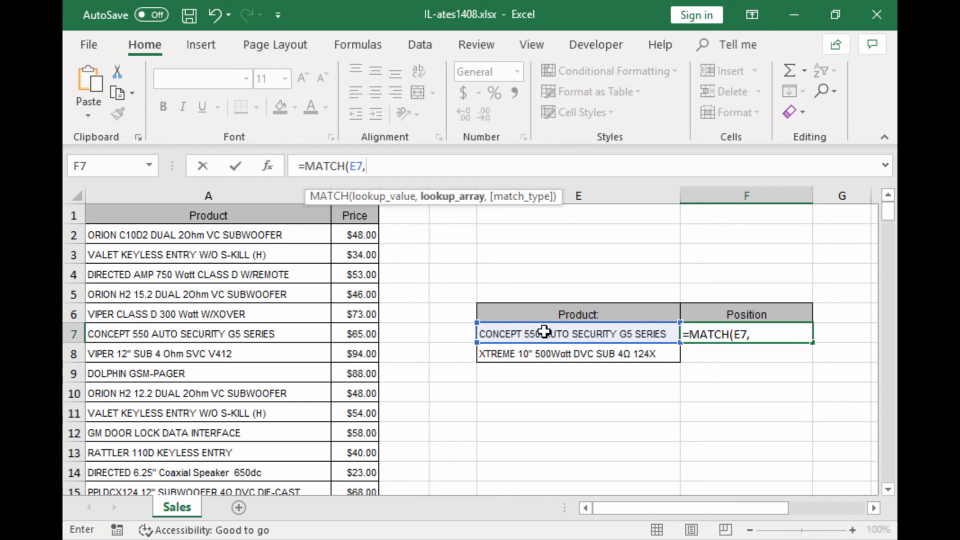
Step: Add A2:A201 as the lookup array and 0 for exact match, closing the MATCH formula's parenthesis
{"action": "left_click", "coordinate": [240, 230]}
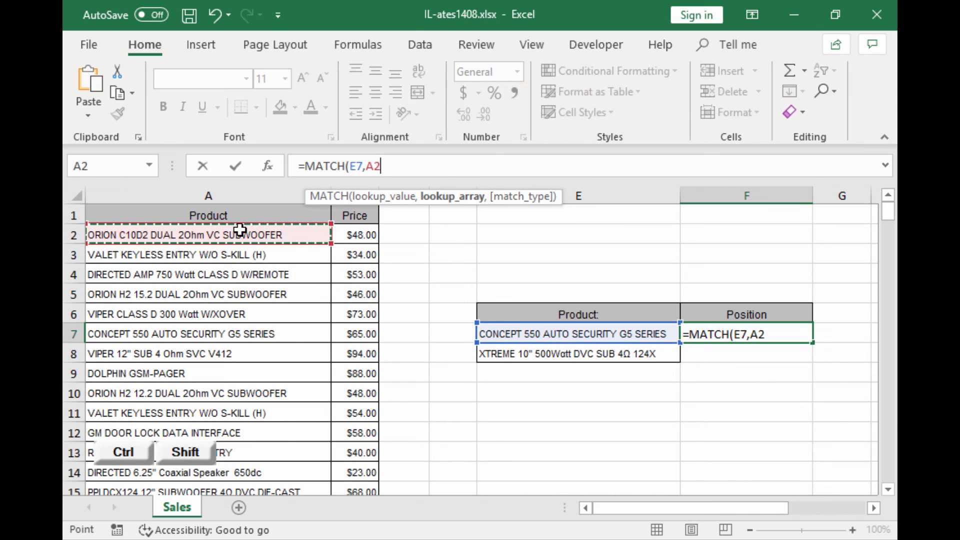
{"action": "key", "text": "ctrl+shift+Down"}
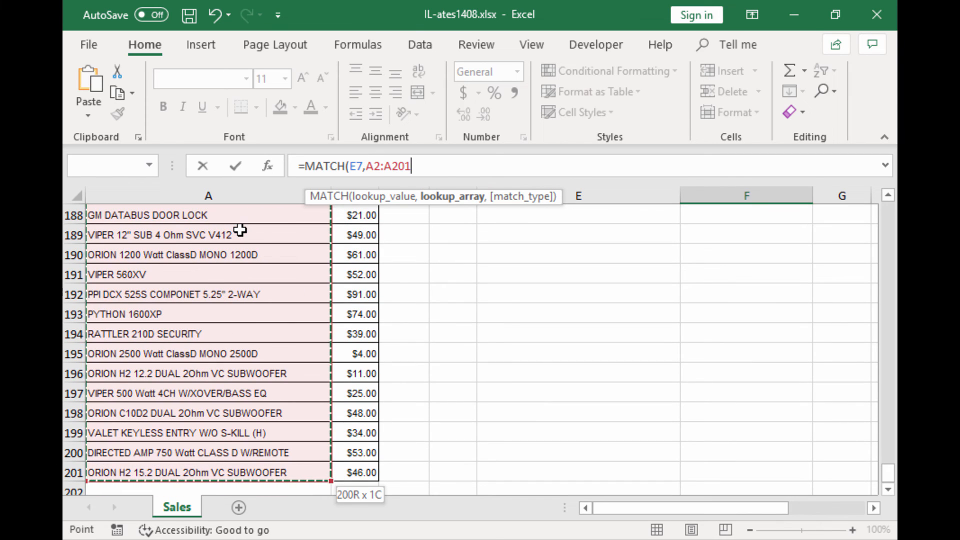
{"action": "type", "text": ","}
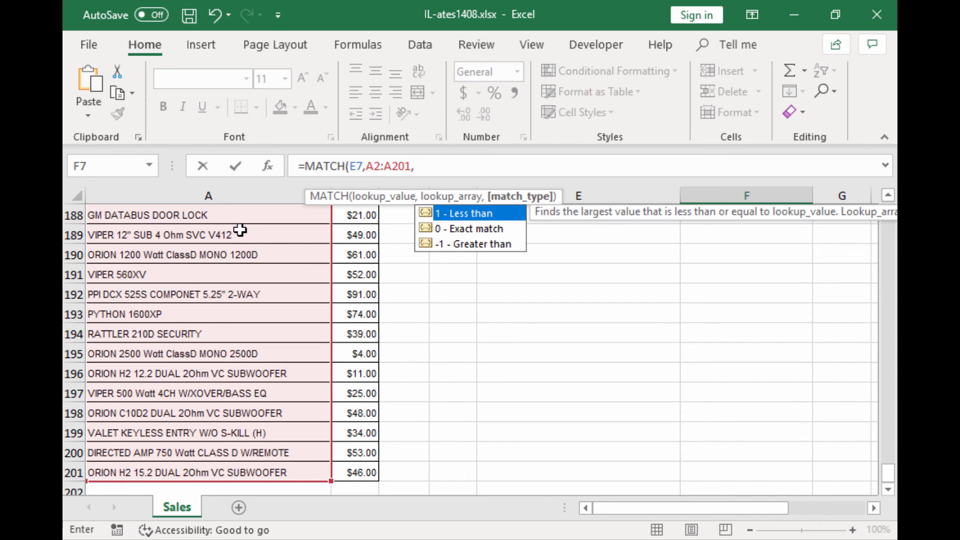
{"action": "double_click", "coordinate": [469, 228]}
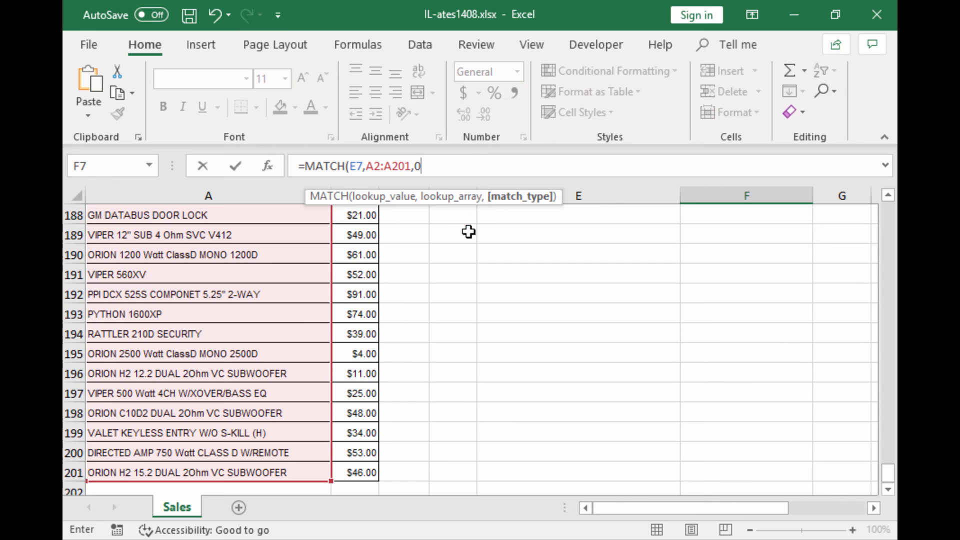
{"action": "type", "text": ")"}
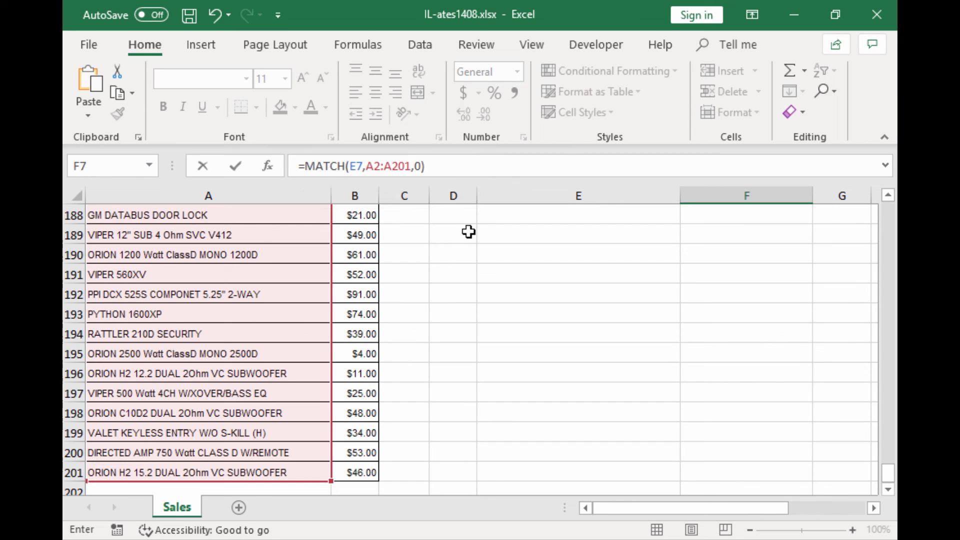
Step: Make the lookup array in the F7 MATCH formula absolute as $A$2:$A$201 and enter the formula
{"action": "left_click", "coordinate": [370, 166]}
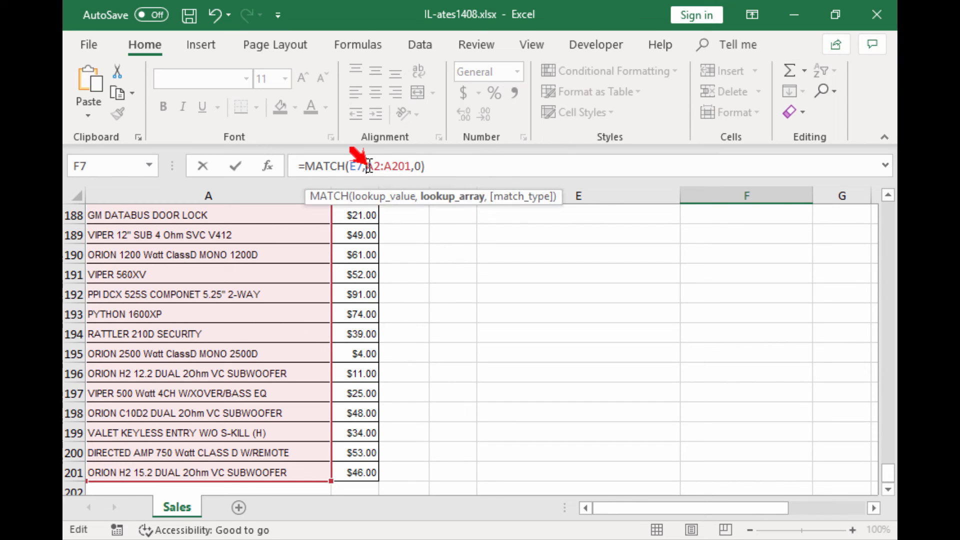
{"action": "type", "text": "$"}
{"action": "left_click", "coordinate": [383, 165]}
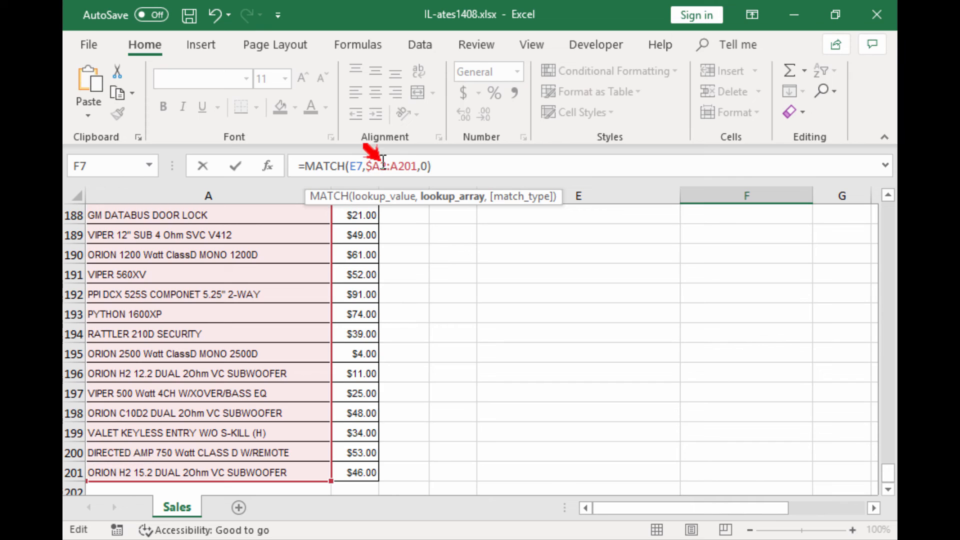
{"action": "type", "text": "$"}
{"action": "left_click", "coordinate": [397, 166]}
{"action": "type", "text": "$"}
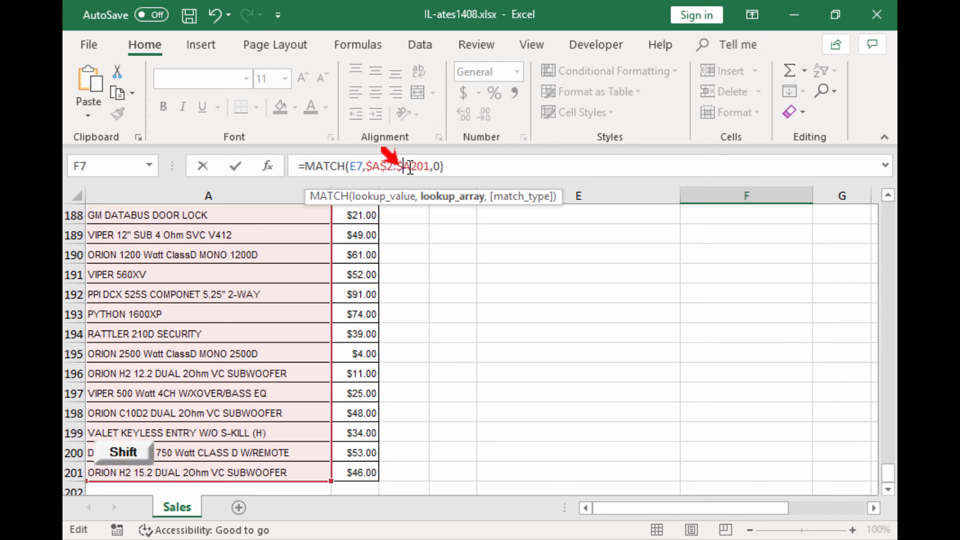
{"action": "left_click", "coordinate": [410, 165]}
{"action": "type", "text": "$"}
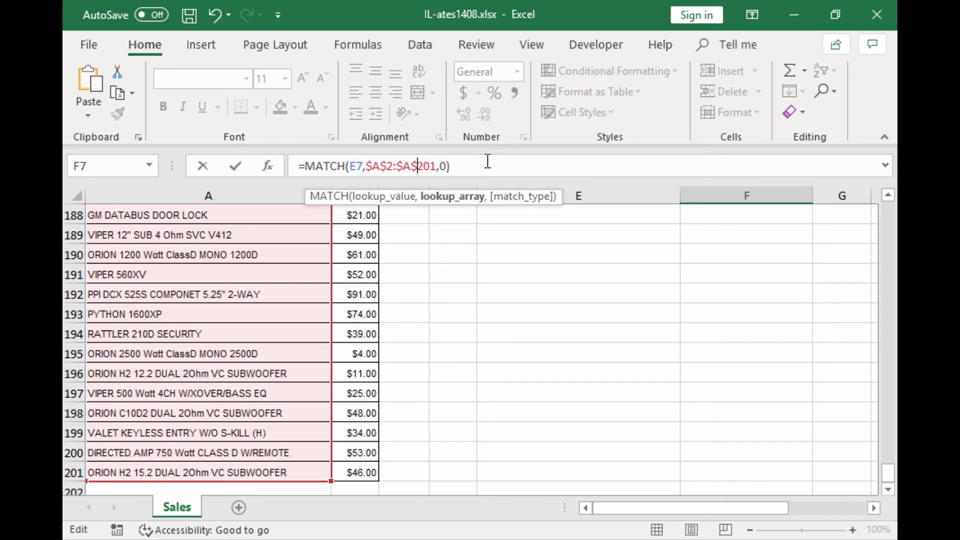
{"action": "key", "text": "Return"}
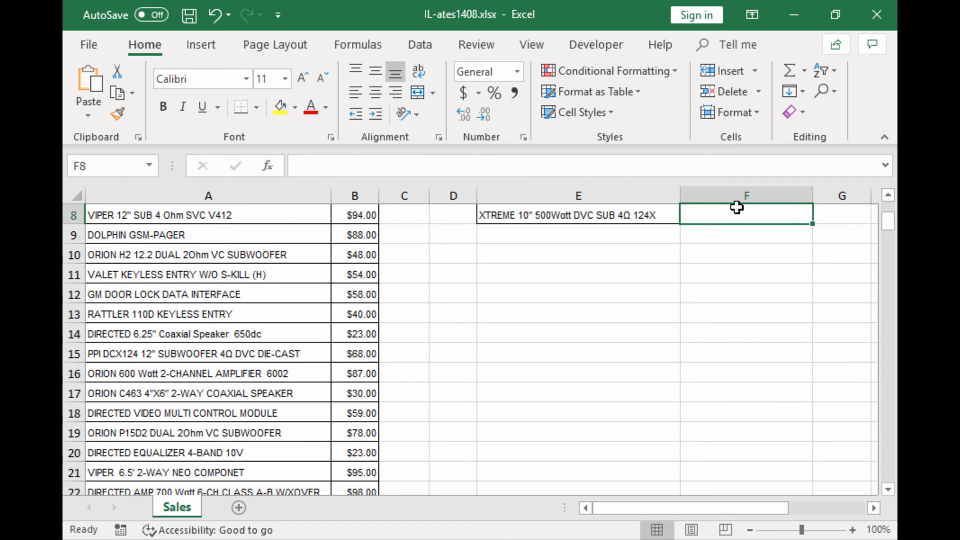
Step: Copy the MATCH formula from F7 down to F8 for the second product
{"action": "left_click", "coordinate": [889, 194]}
{"action": "left_click", "coordinate": [888, 194]}
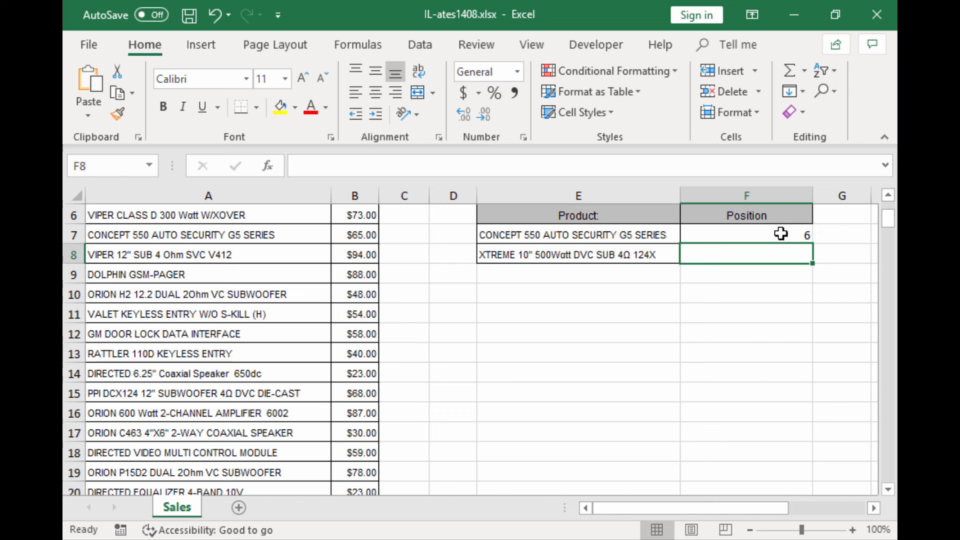
{"action": "left_click", "coordinate": [781, 234]}
{"action": "left_click_drag", "start_coordinate": [812, 244], "coordinate": [812, 261]}
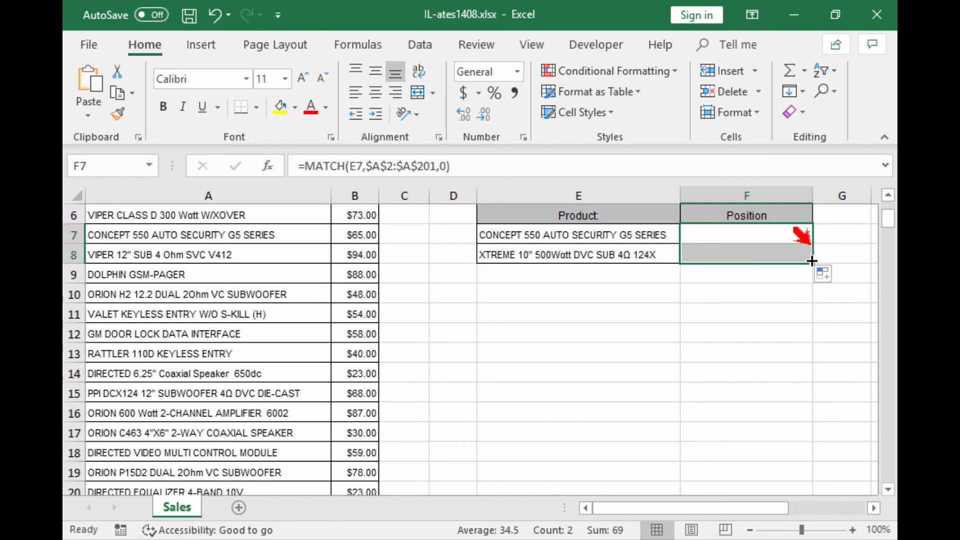
{"action": "left_click", "coordinate": [790, 254]}
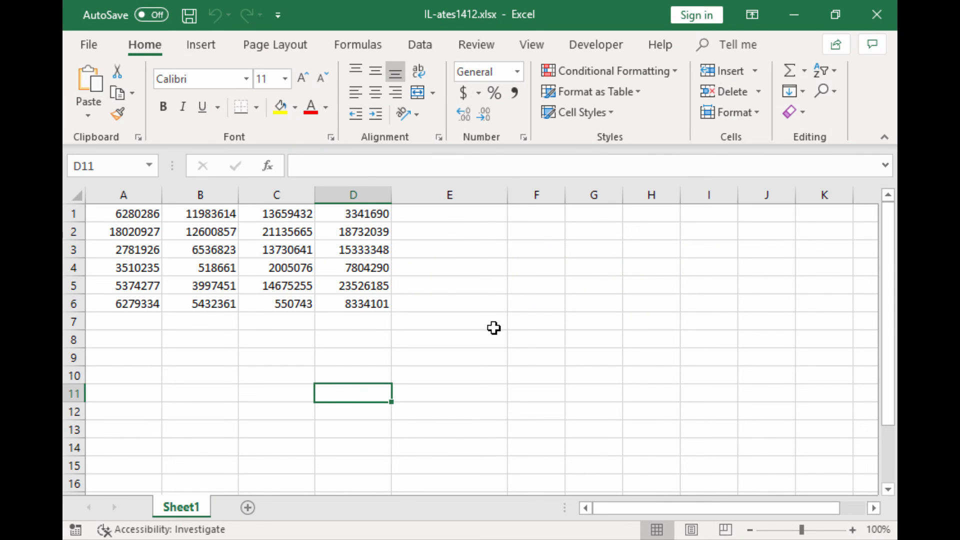
Step: In cell E1 of IL-ates1412.xlsx, begin an INDEX formula with A1:D6 as the array
{"action": "left_click", "coordinate": [456, 211]}
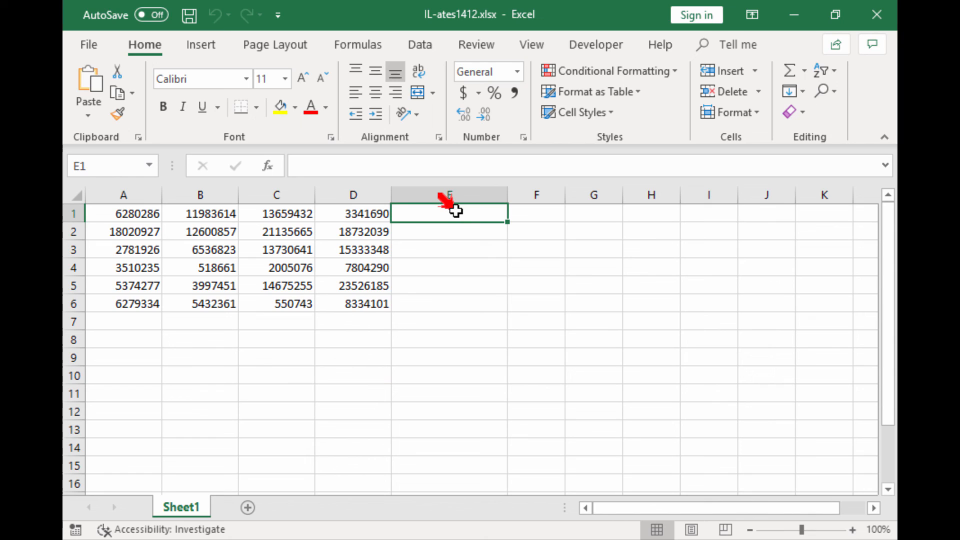
{"action": "left_click", "coordinate": [454, 167]}
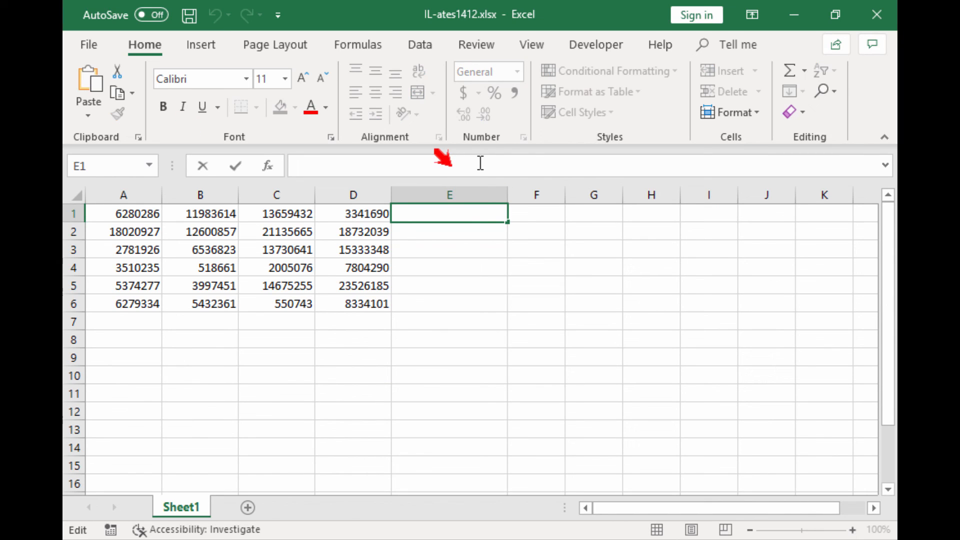
{"action": "type", "text": "="}
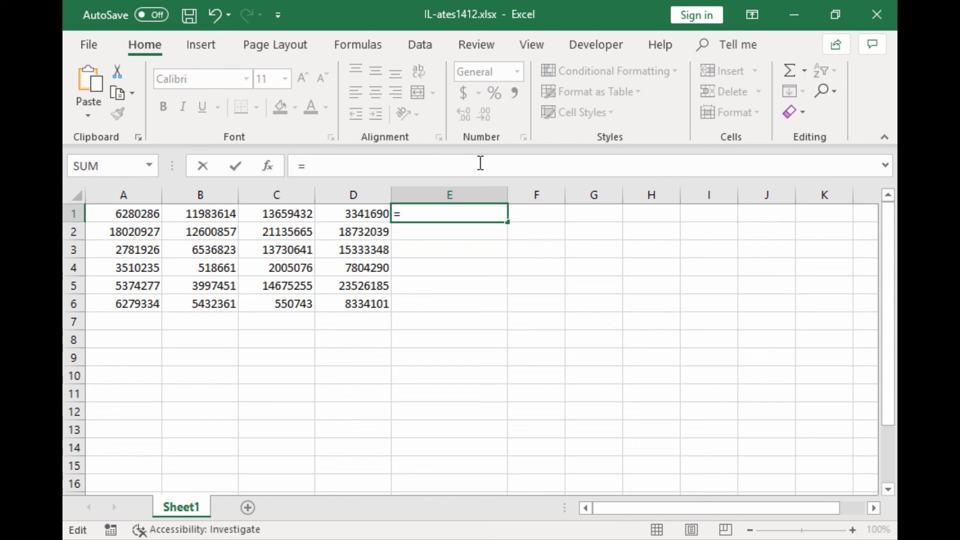
{"action": "type", "text": "inde"}
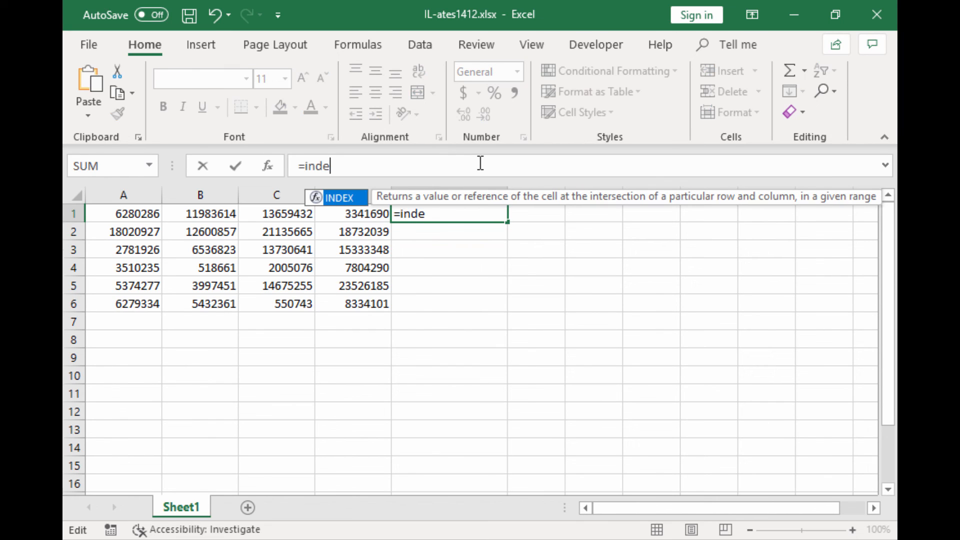
{"action": "type", "text": "x"}
{"action": "key", "text": "Tab"}
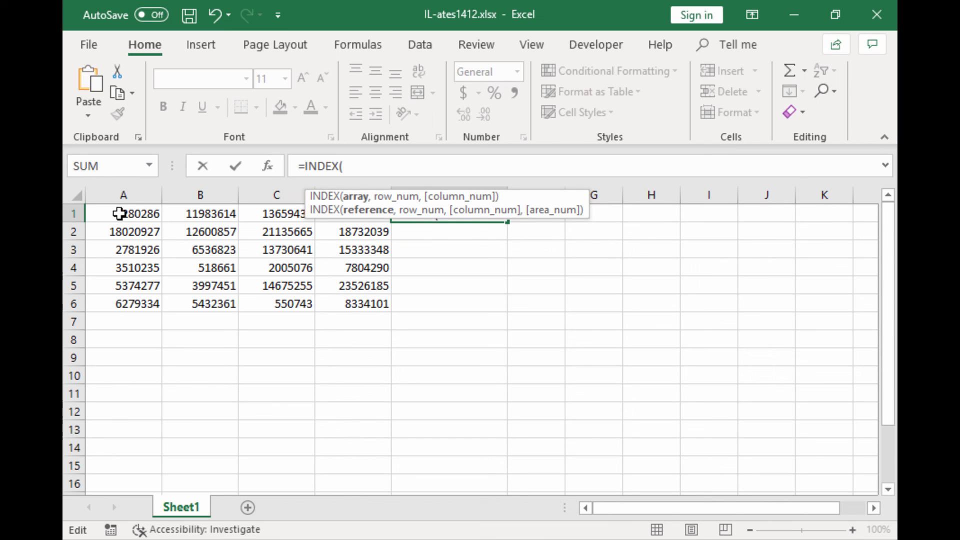
{"action": "left_click_drag", "start_coordinate": [119, 214], "coordinate": [357, 303]}
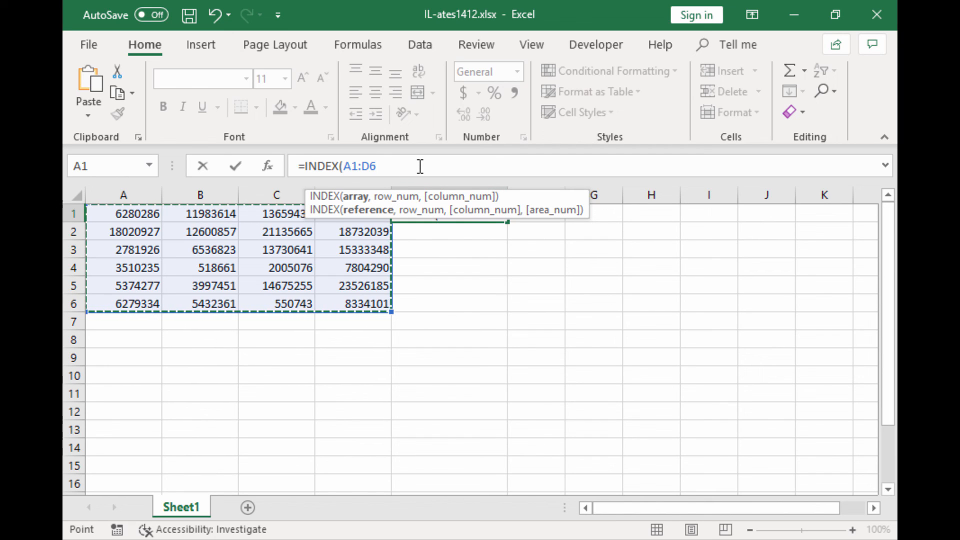
Step: Complete the E1 INDEX formula with row number 2 and column number 3, and enter it
{"action": "type", "text": ","}
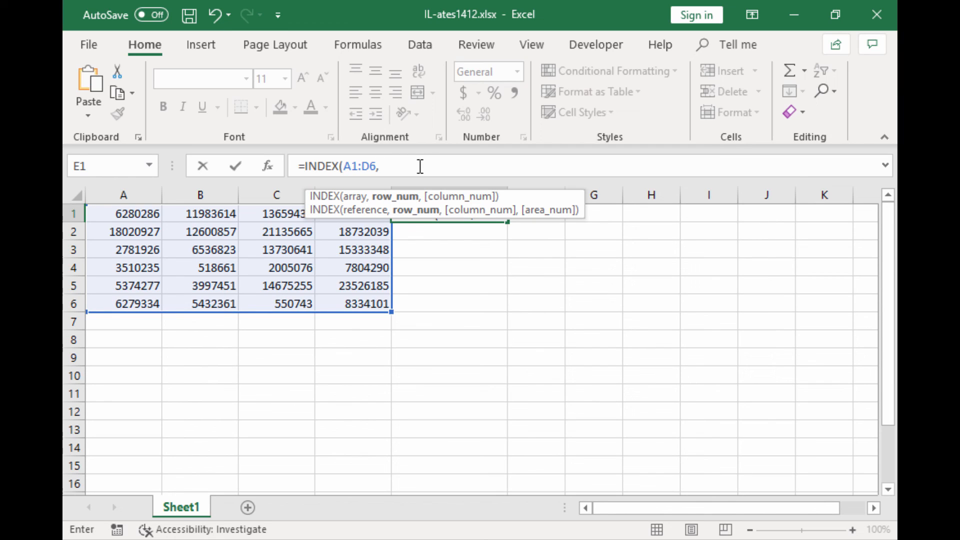
{"action": "type", "text": "2,"}
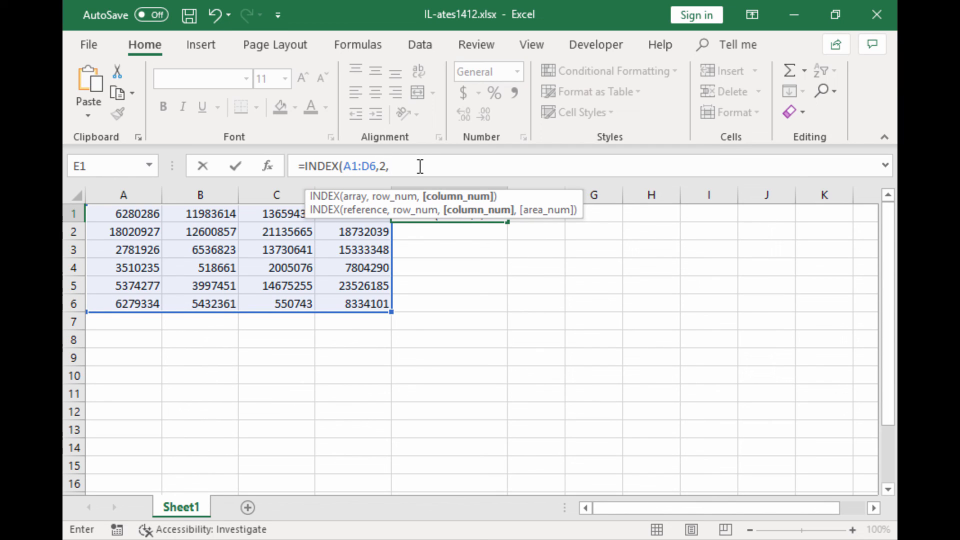
{"action": "type", "text": "3"}
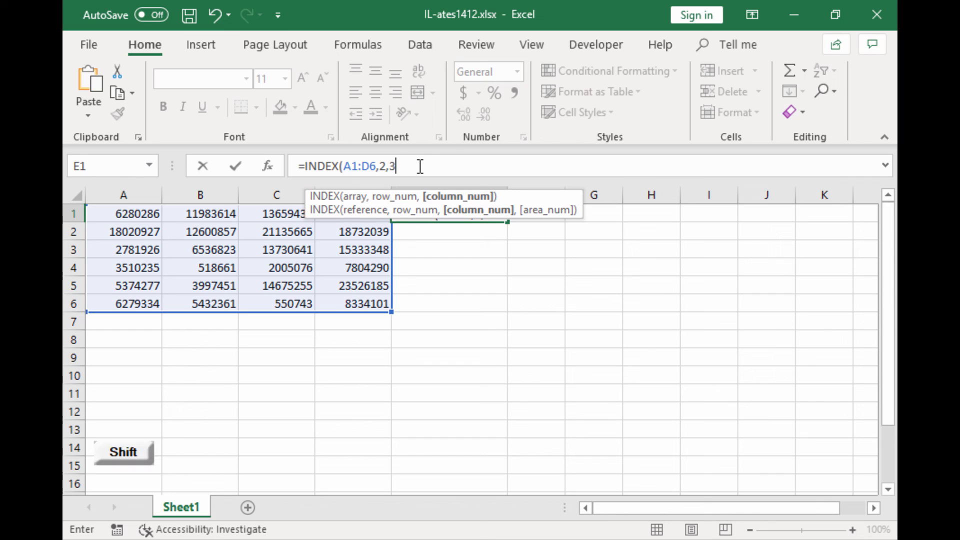
{"action": "type", "text": ")"}
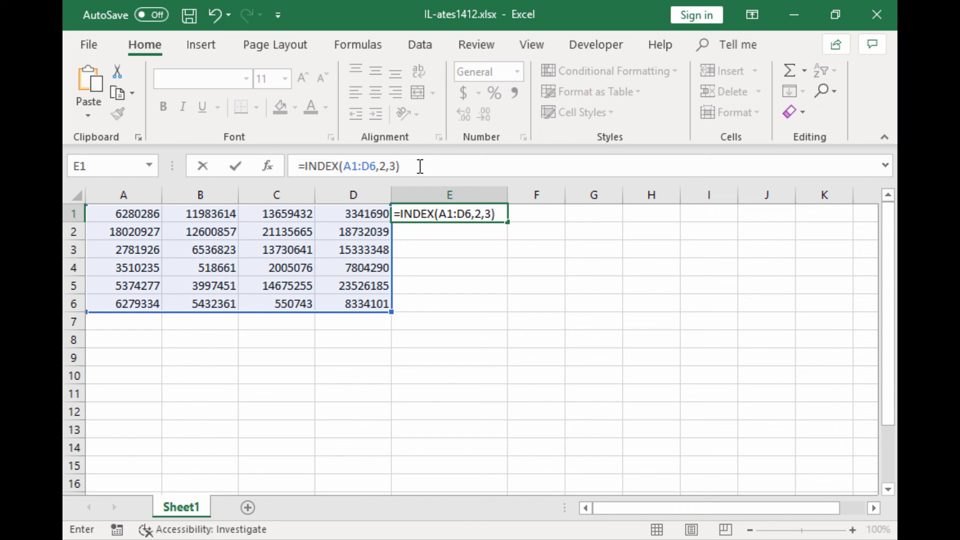
{"action": "key", "text": "Return"}
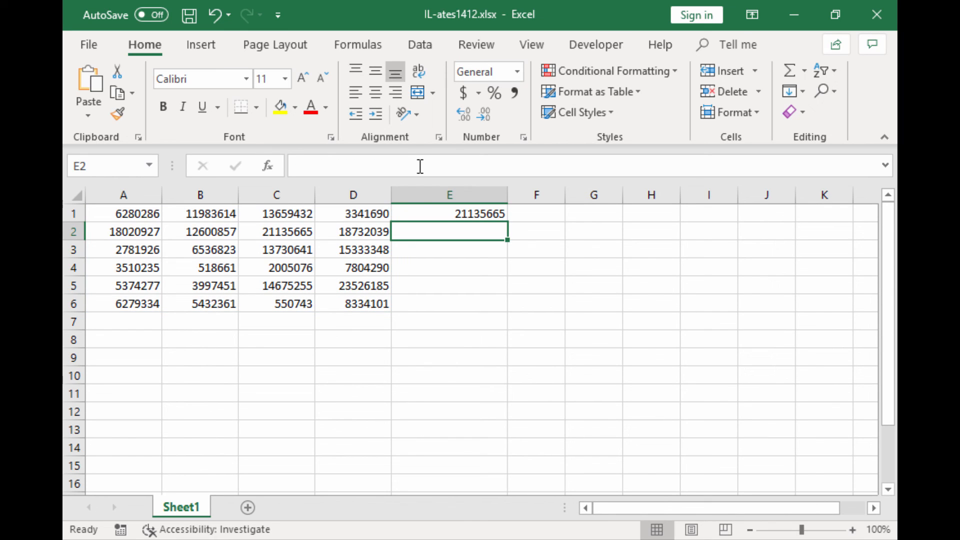